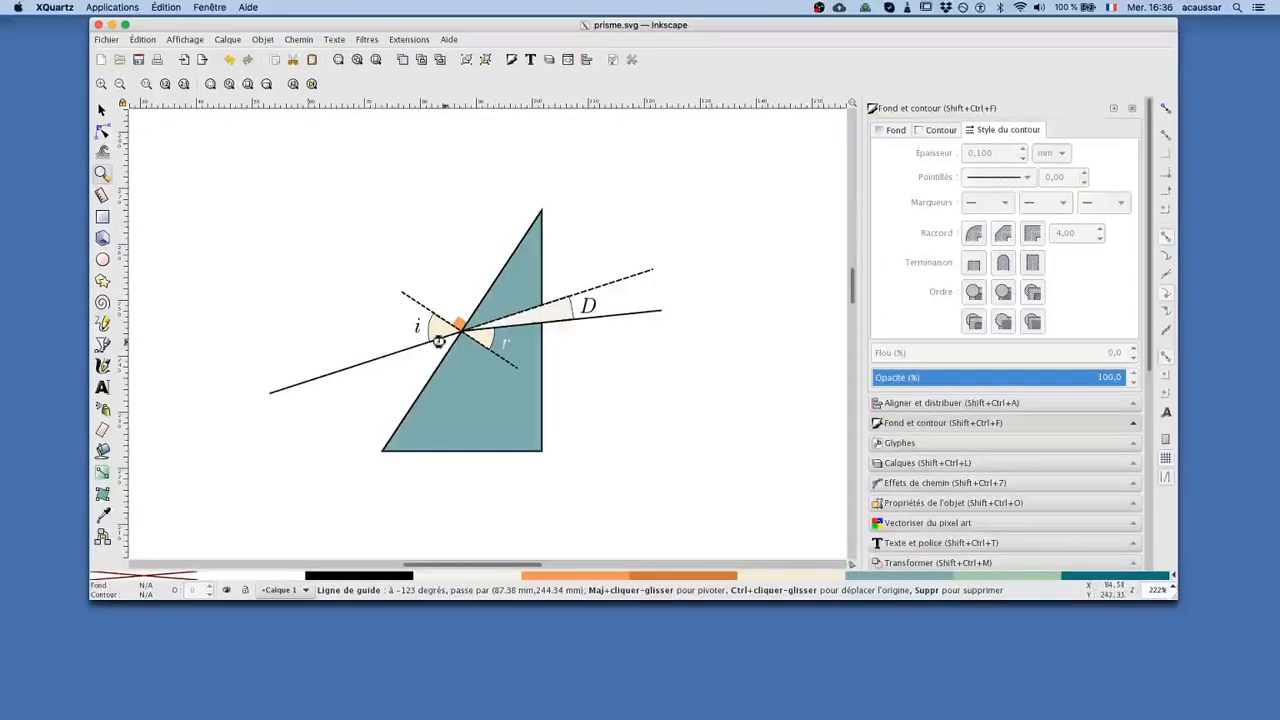
- Create a new document and draw a closed right triangle about 34 mm wide and 55 mm tall with the Pen tool
key("ctrl+n")
left_click_drag(541, 250, 740, 440)
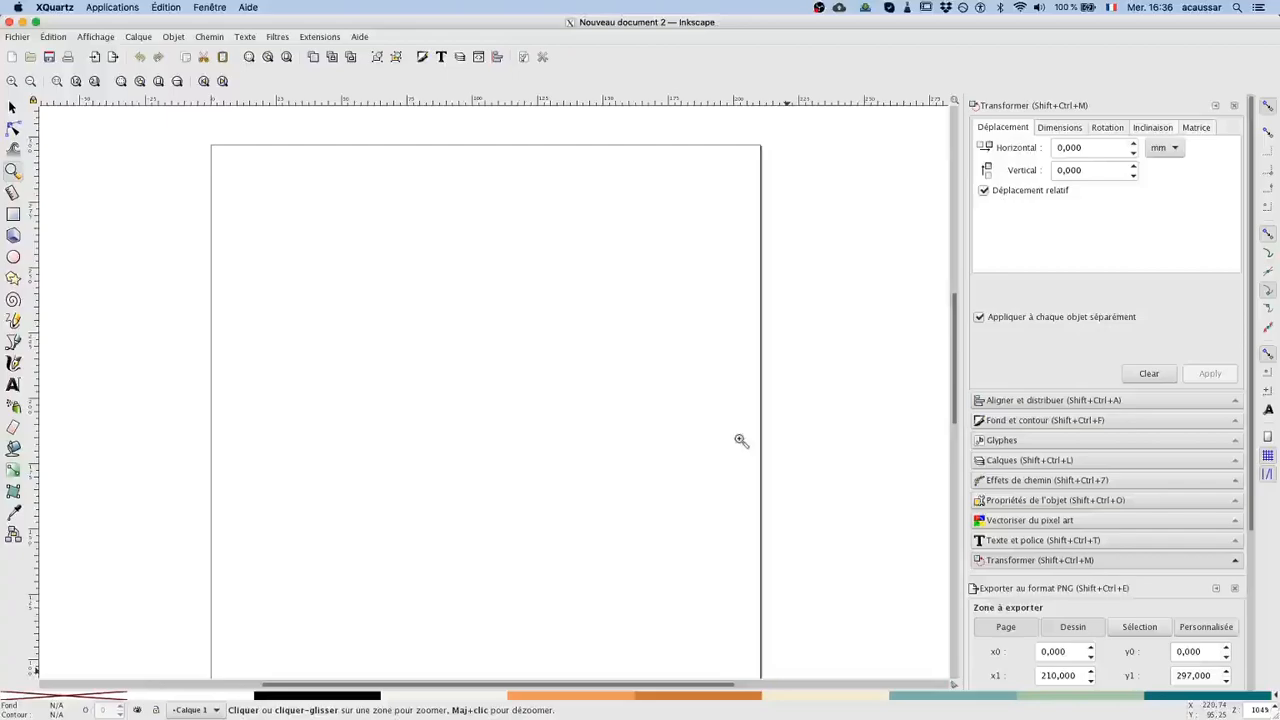
left_click(14, 343)
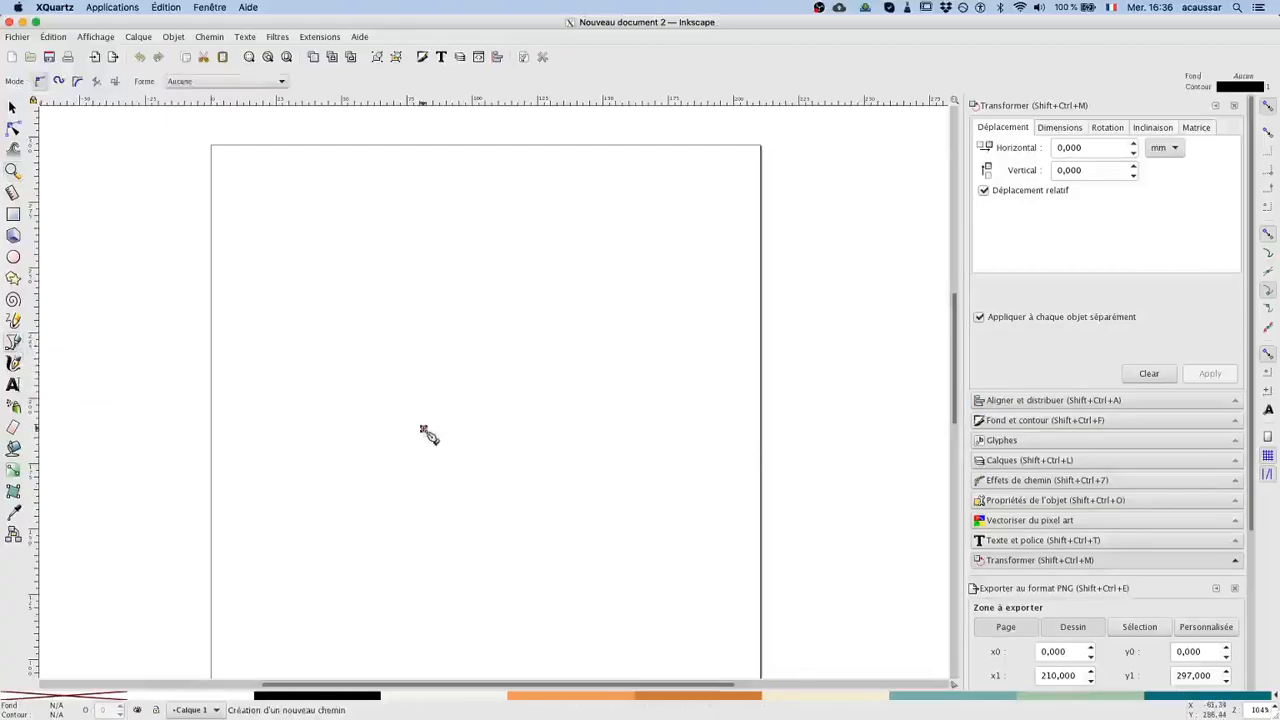
left_click(423, 429)
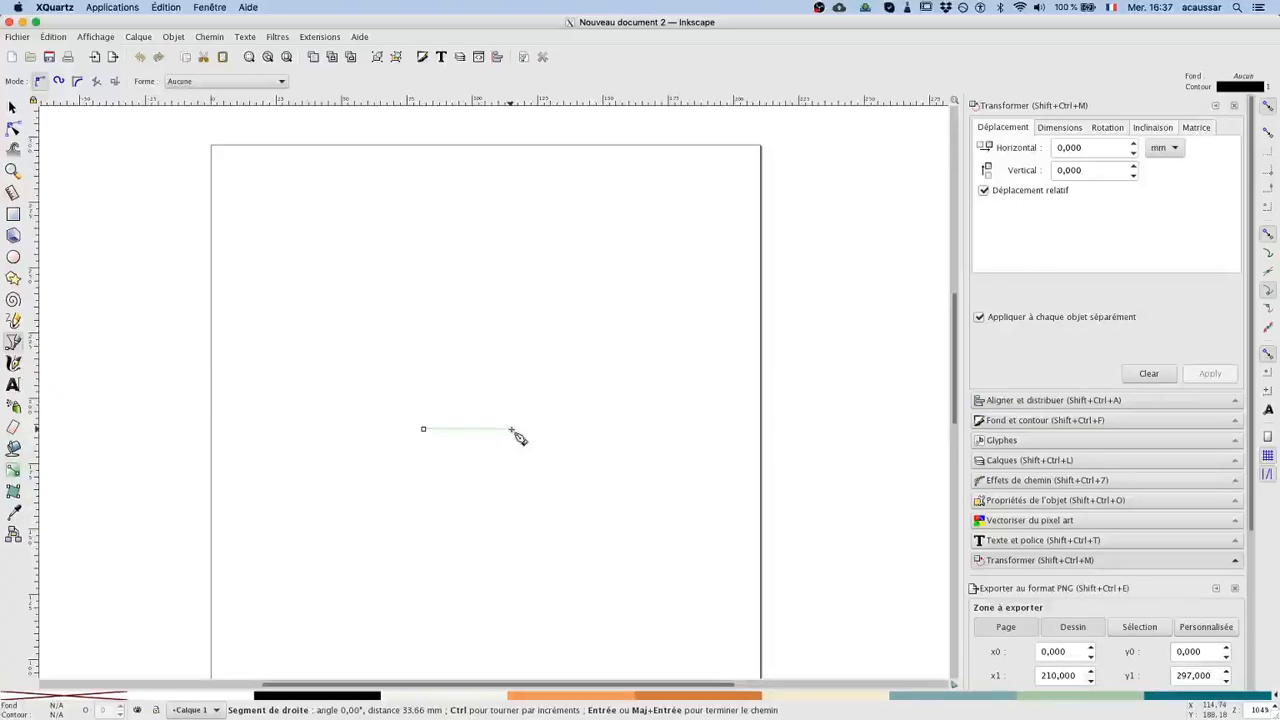
left_click(511, 289)
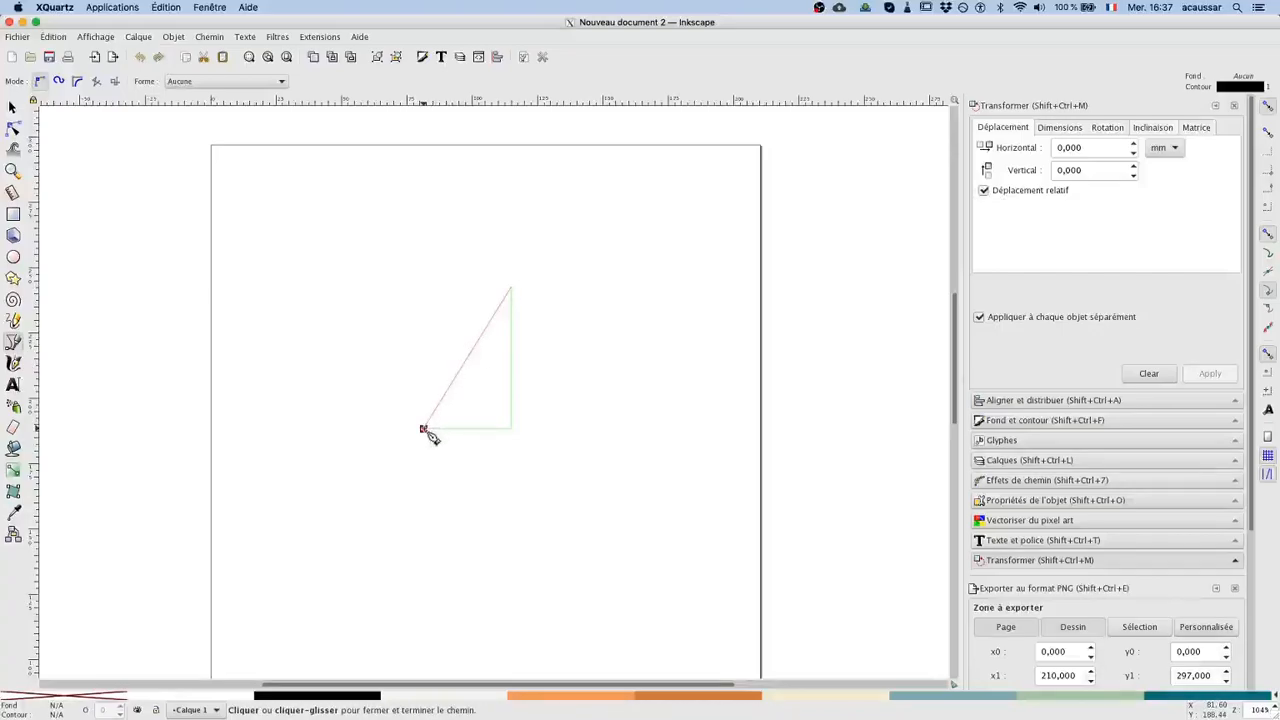
left_click(423, 429)
- Fill the triangle with the grey-teal palette colour and remove its outline
left_click(12, 107)
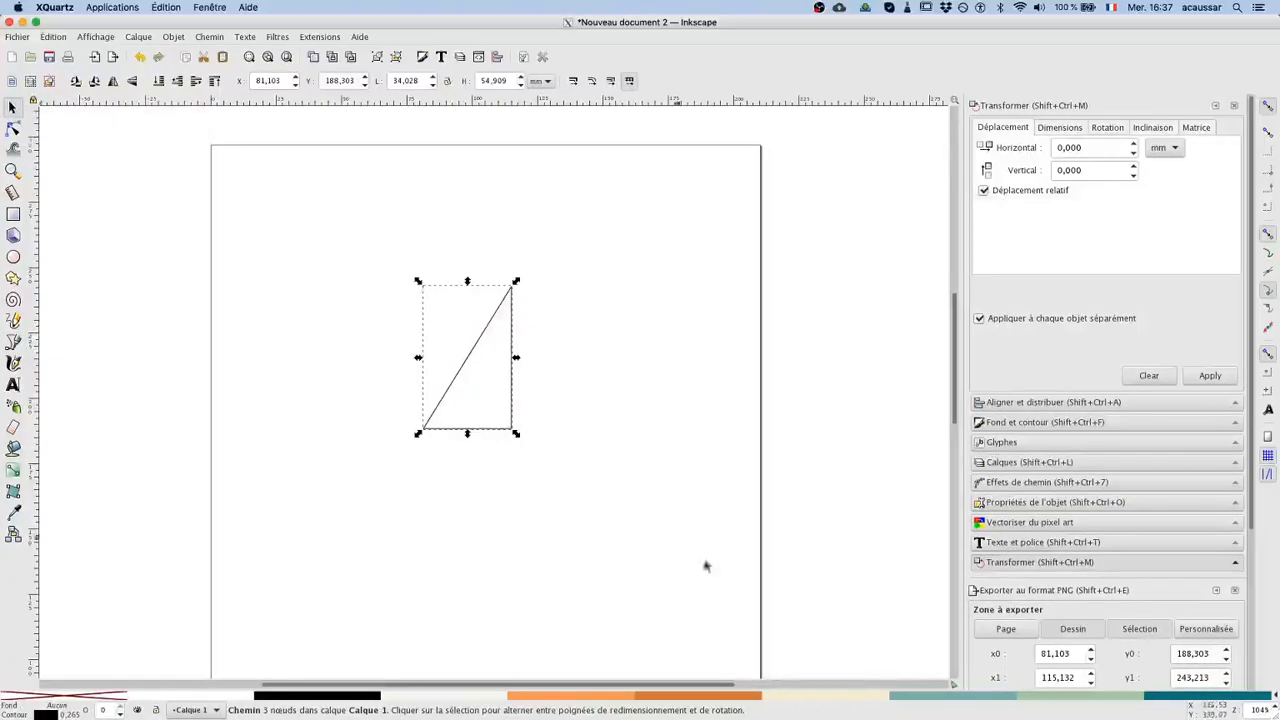
left_click(913, 702)
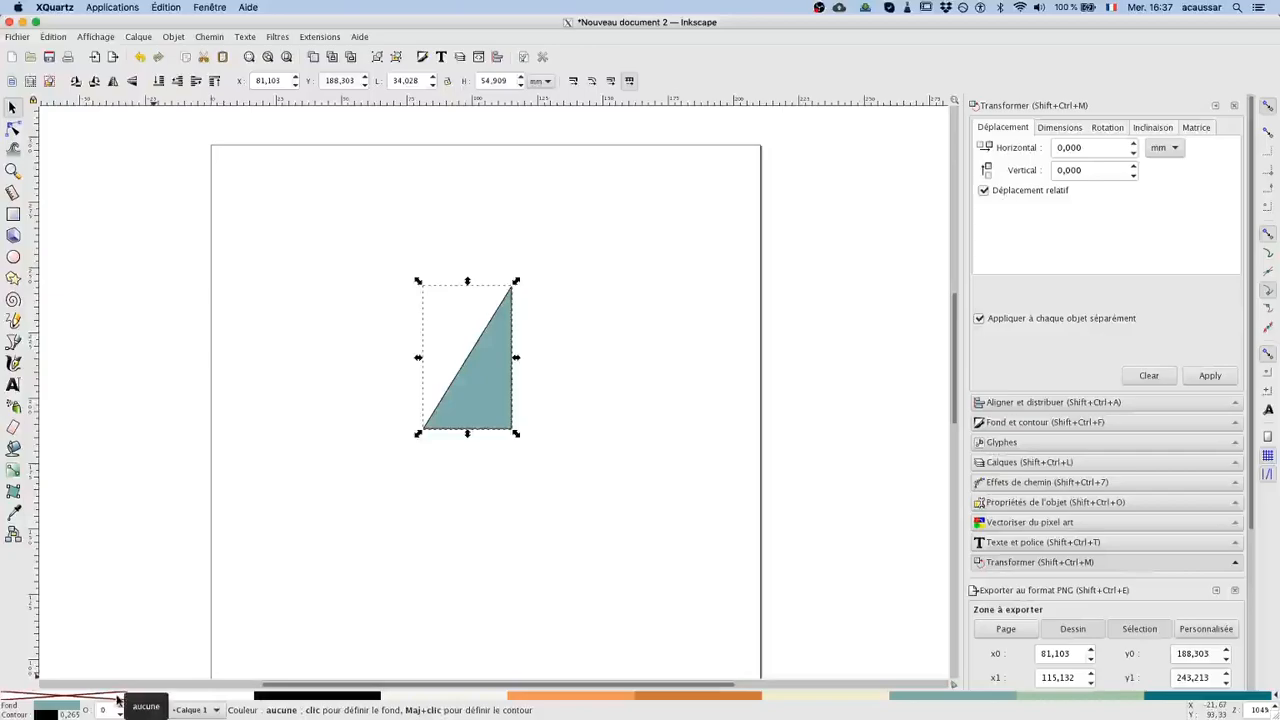
key("shift")
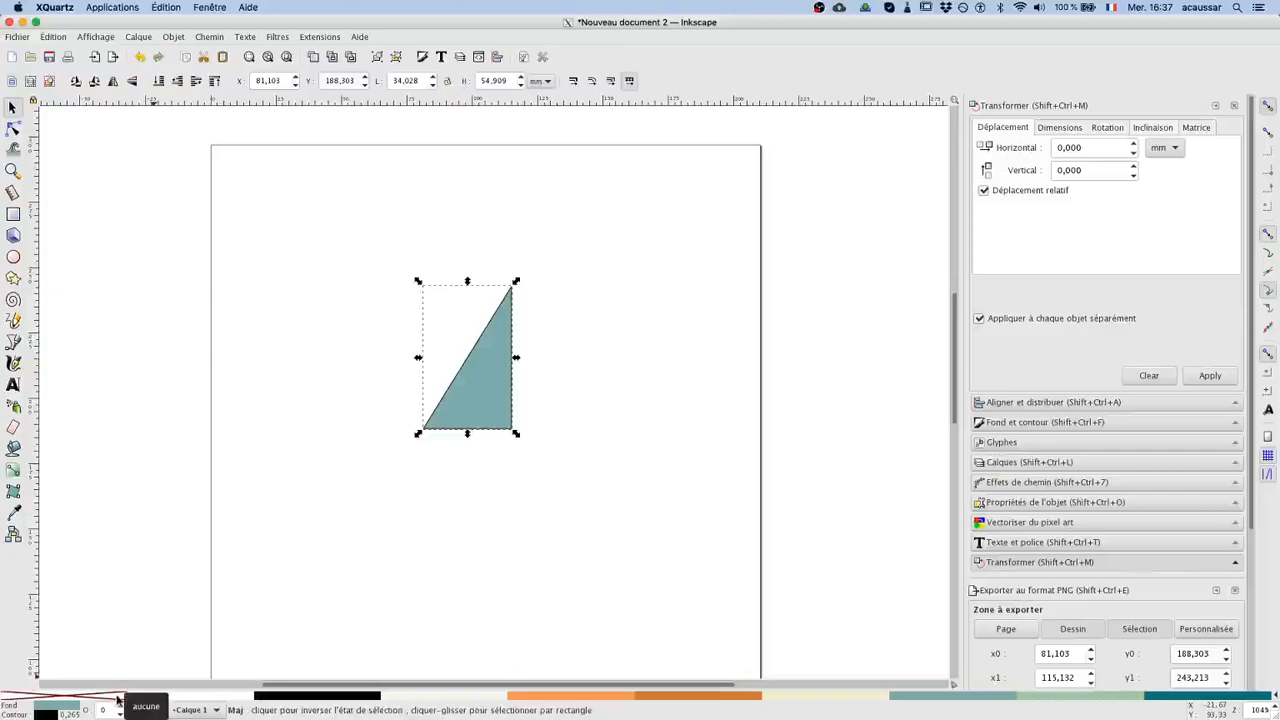
left_click(118, 700, "shift")
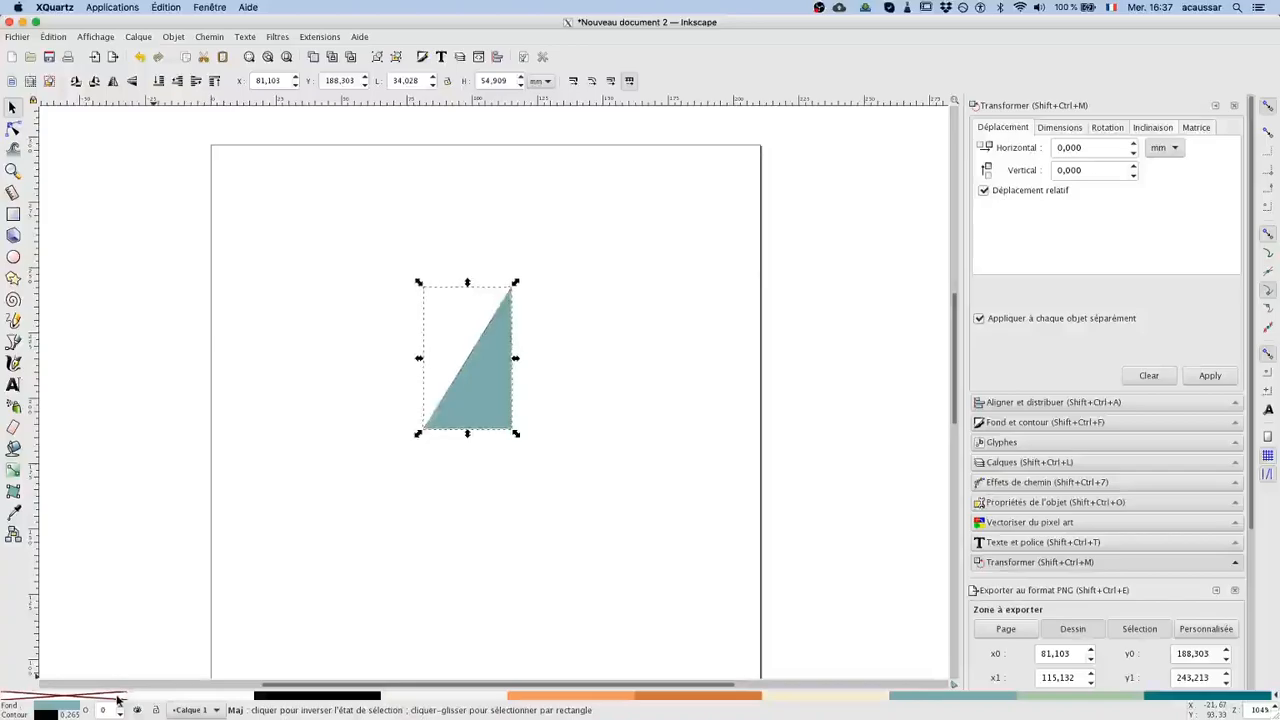
left_click(362, 532)
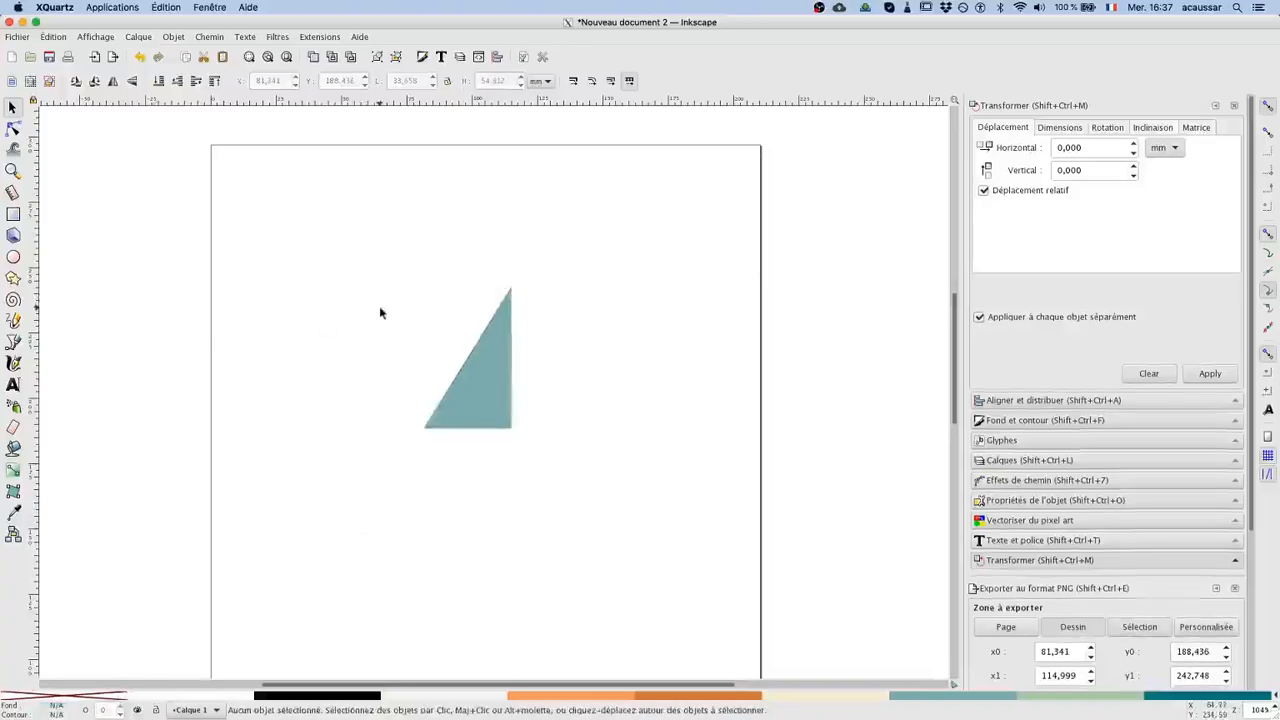
- Add a layer named Calque 2 above the active layer and lock Calque 1
left_click(13, 170)
left_click_drag(354, 243, 566, 465)
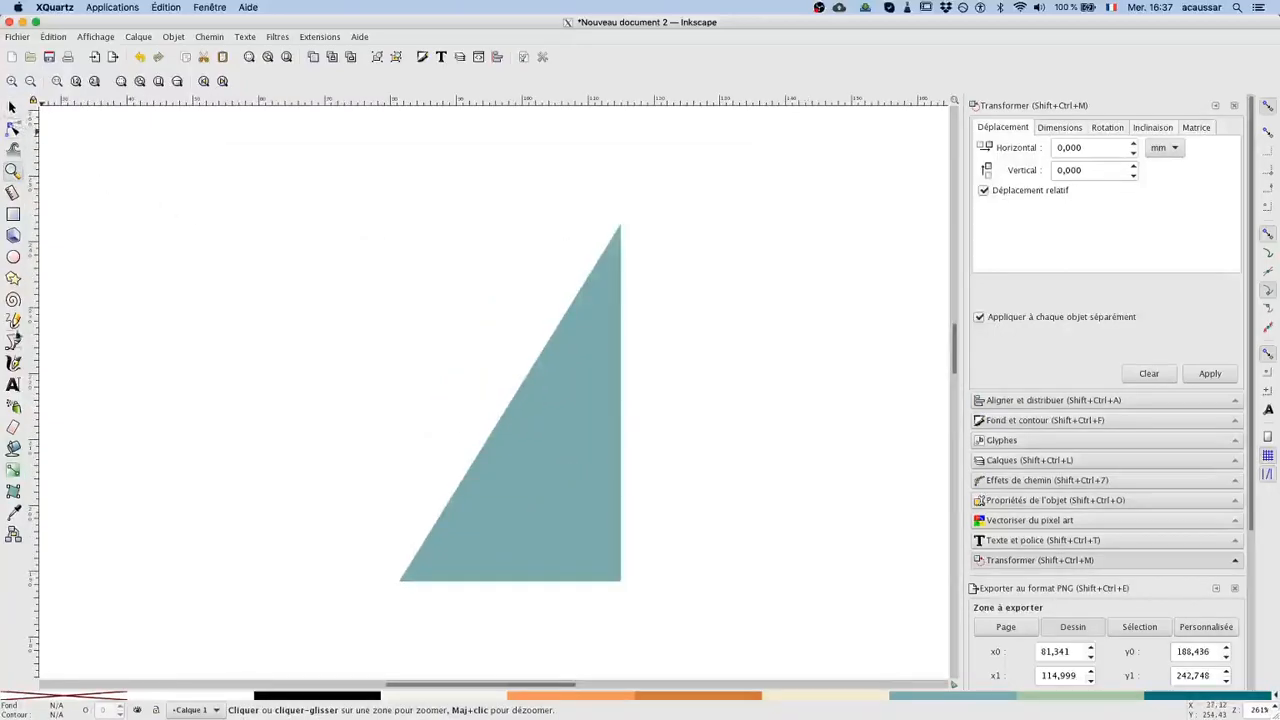
left_click(13, 342)
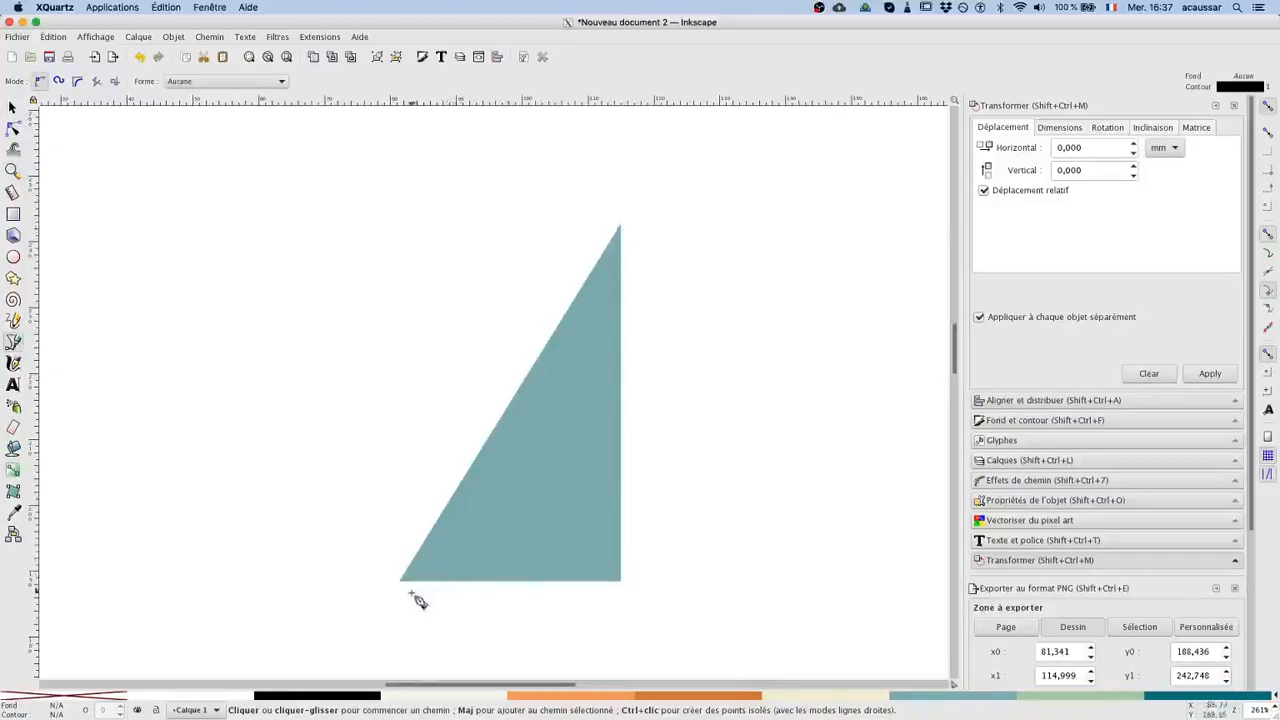
left_click(463, 58)
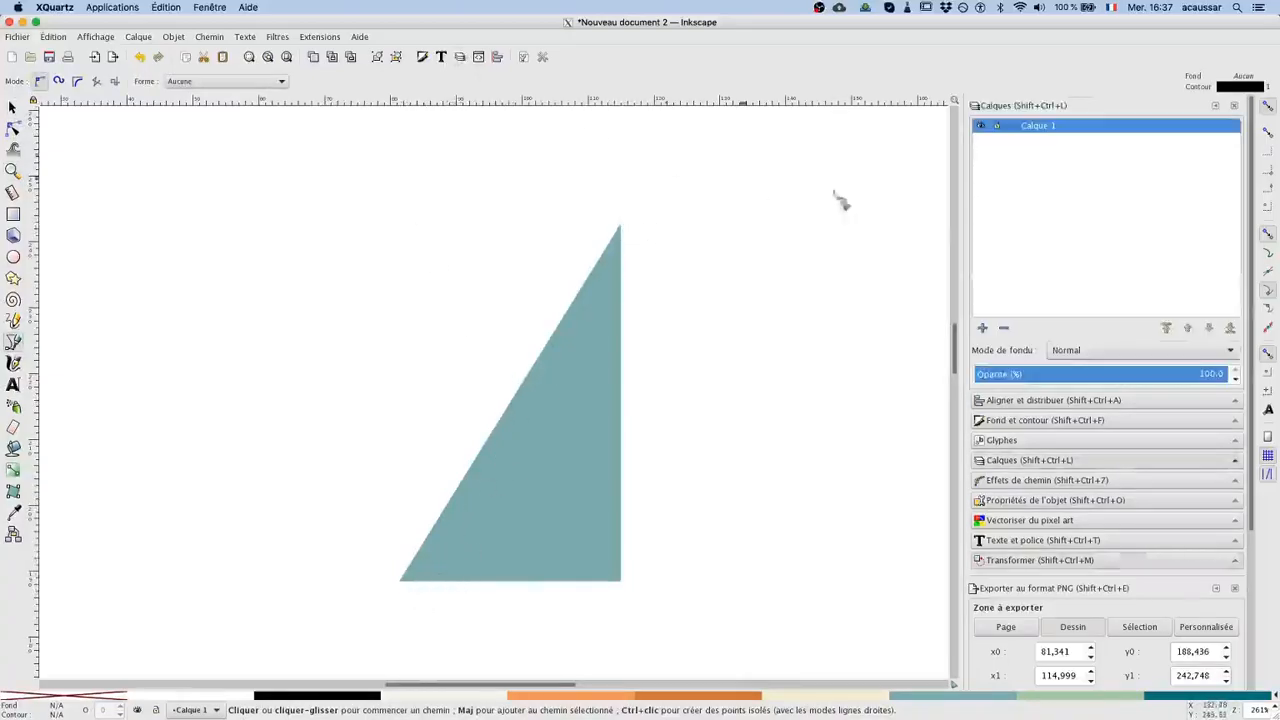
left_click(983, 328)
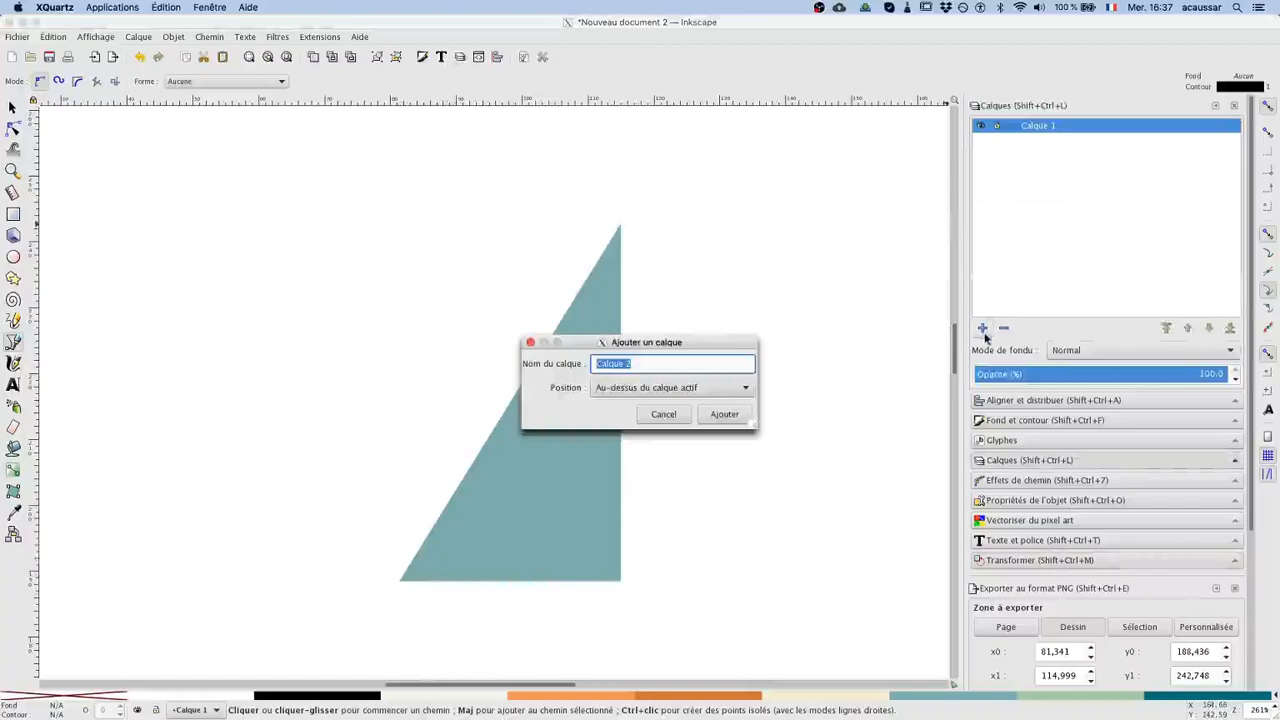
left_click(712, 416)
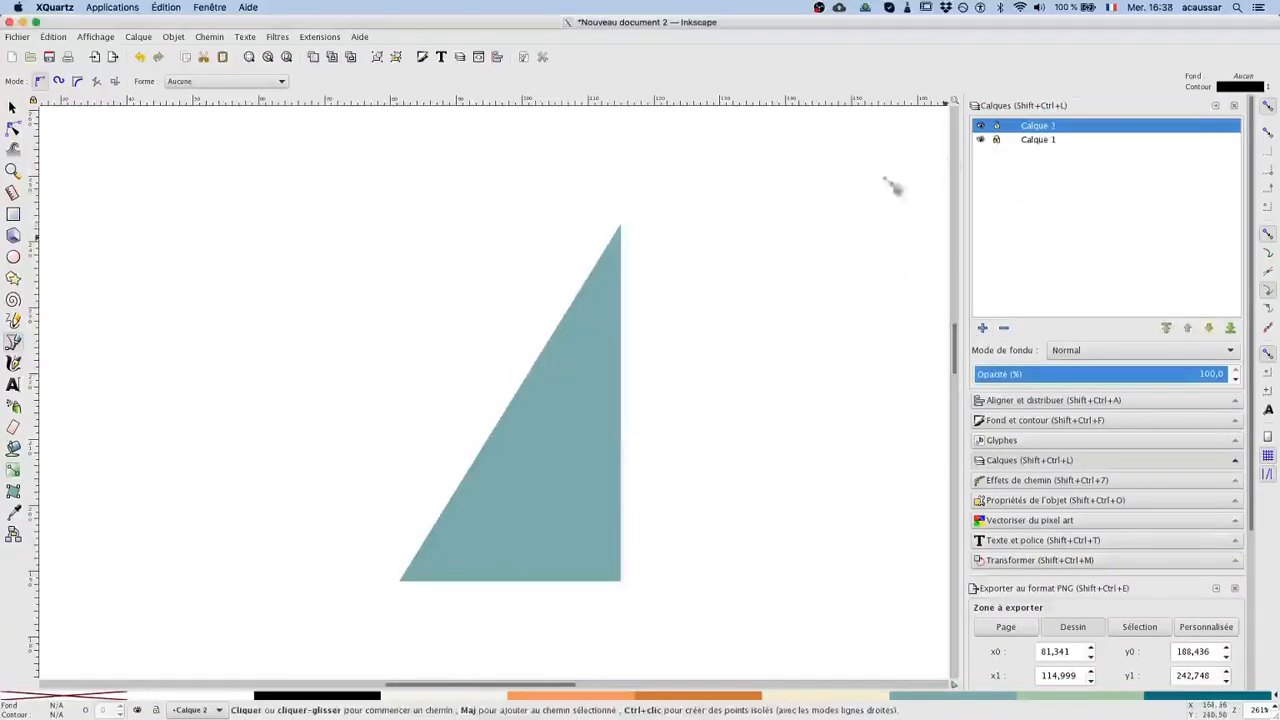
- Draw a straight line along the triangle's hypotenuse, from its top vertex to its lower-left vertex
left_click(620, 225)
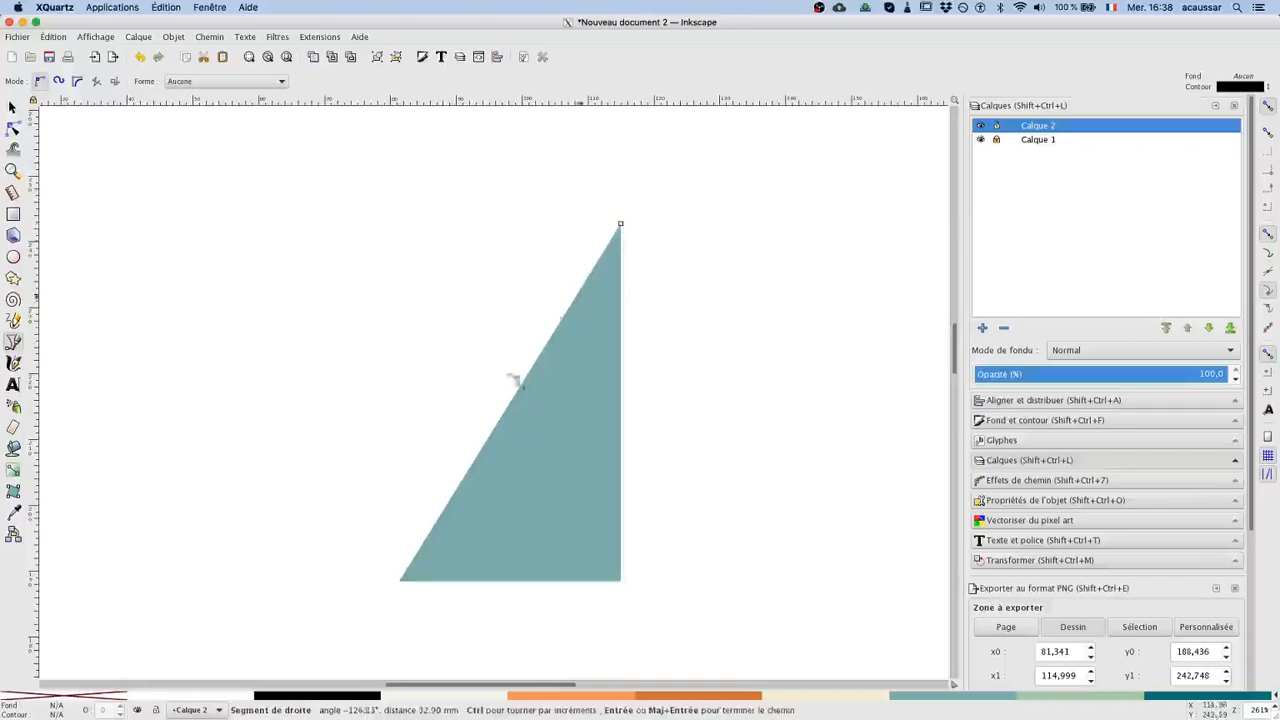
double_click(401, 582)
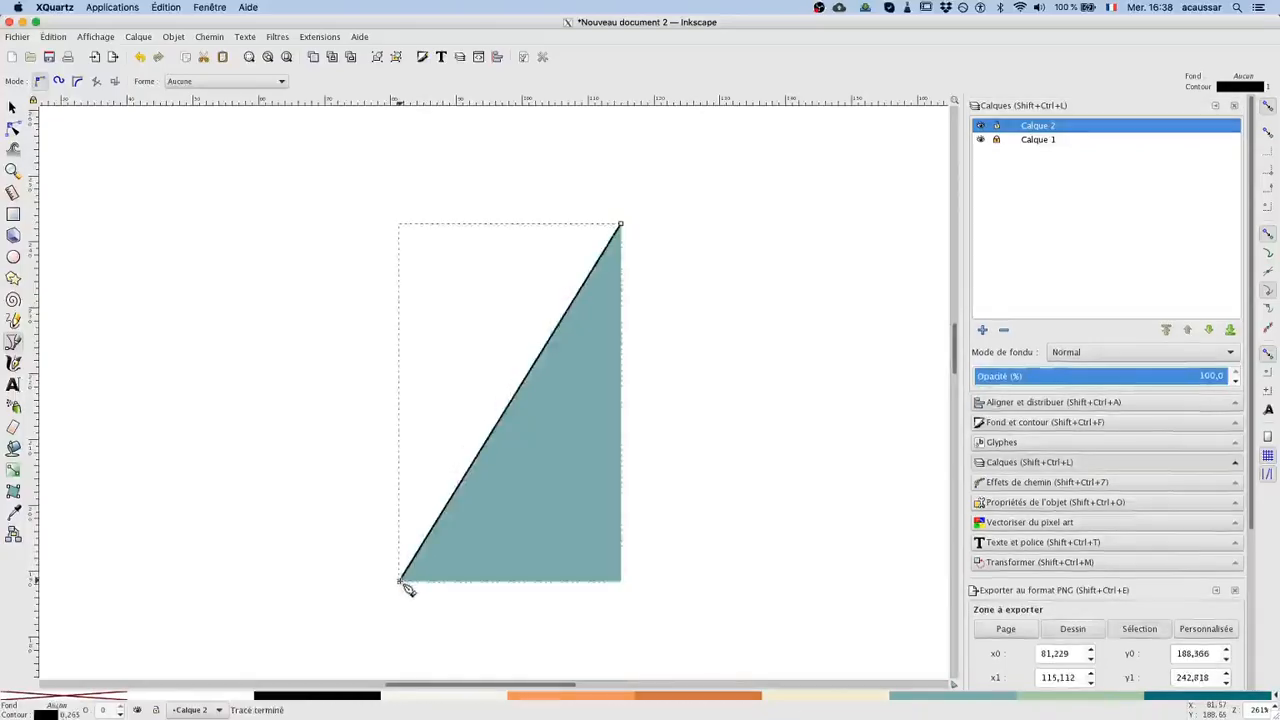
left_click(14, 109)
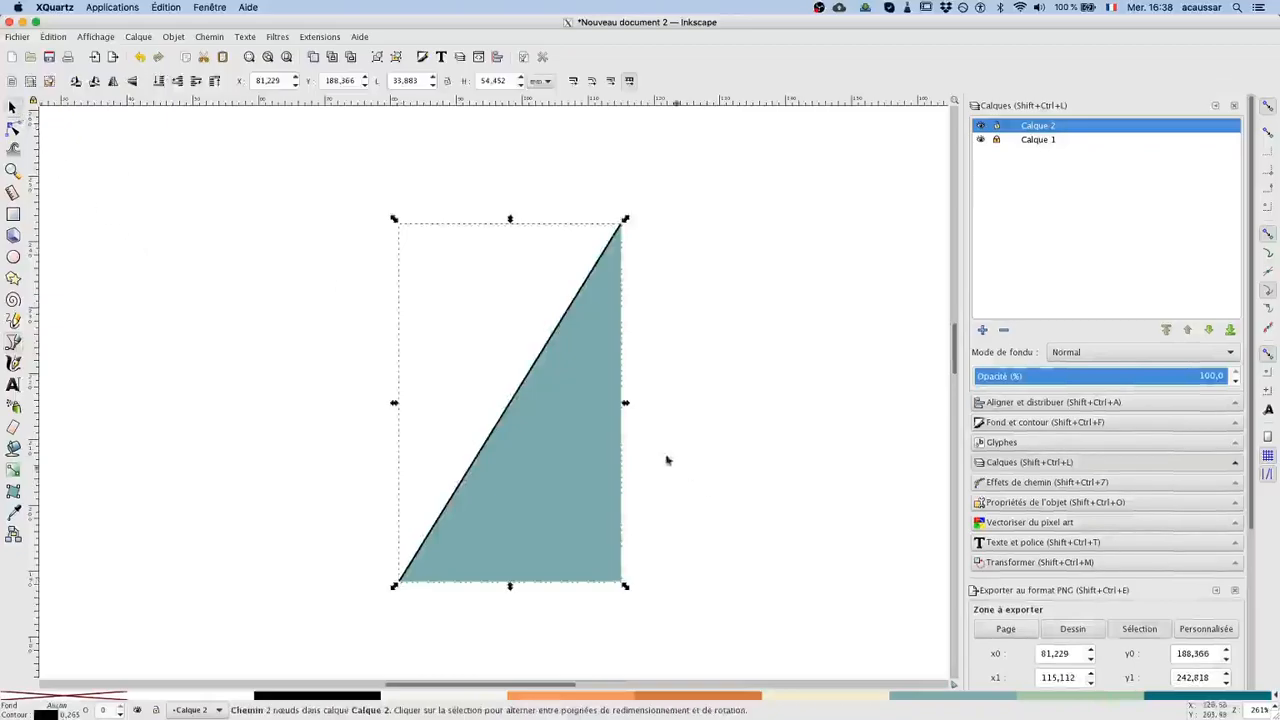
- Rename the layer Calque 1 as Prisme
left_click(1035, 139)
left_click(1033, 140)
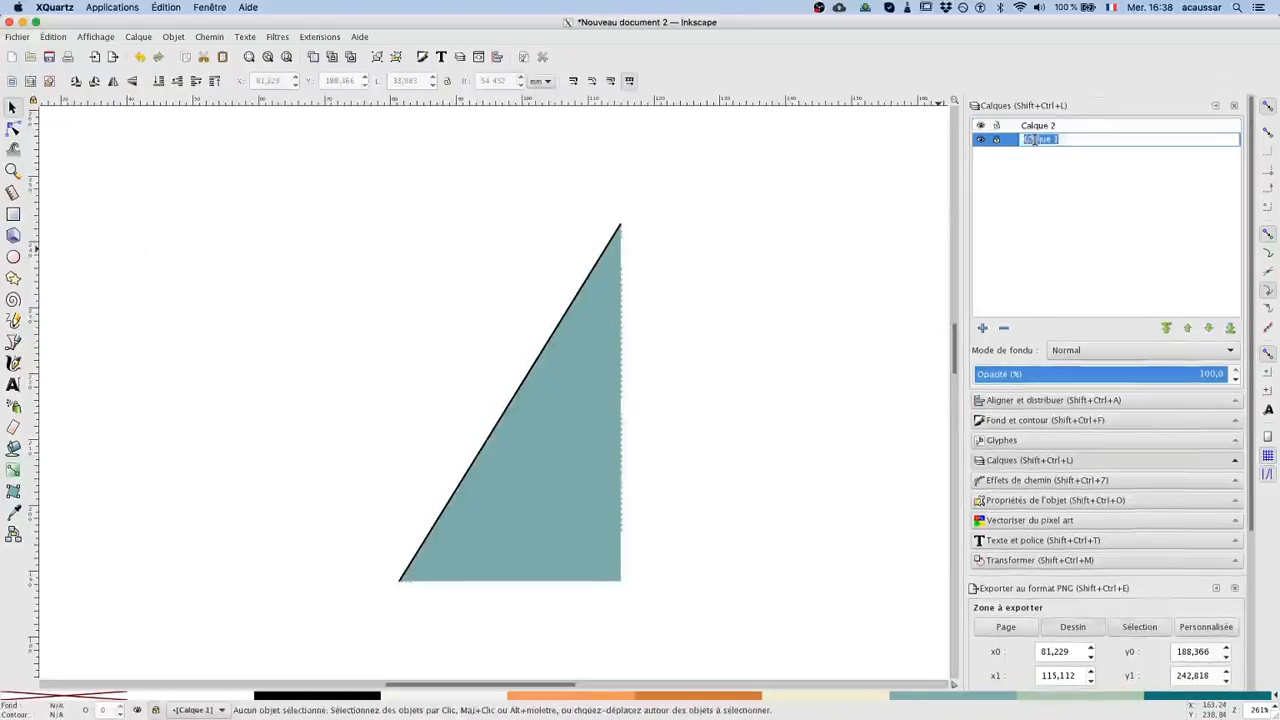
type("F")
key("Return")
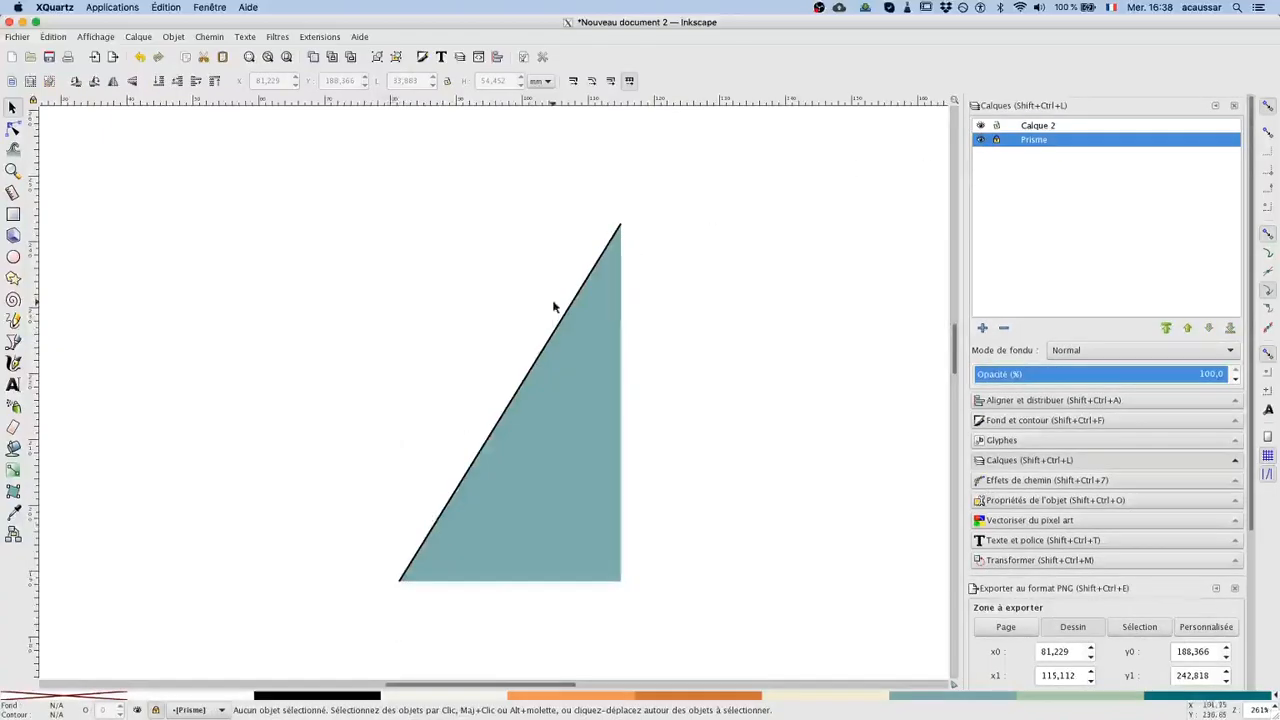
- Rotate the line 90° to make it perpendicular to the hypotenuse, and shorten both ends to about 22 by 14 mm overall
left_click(533, 374)
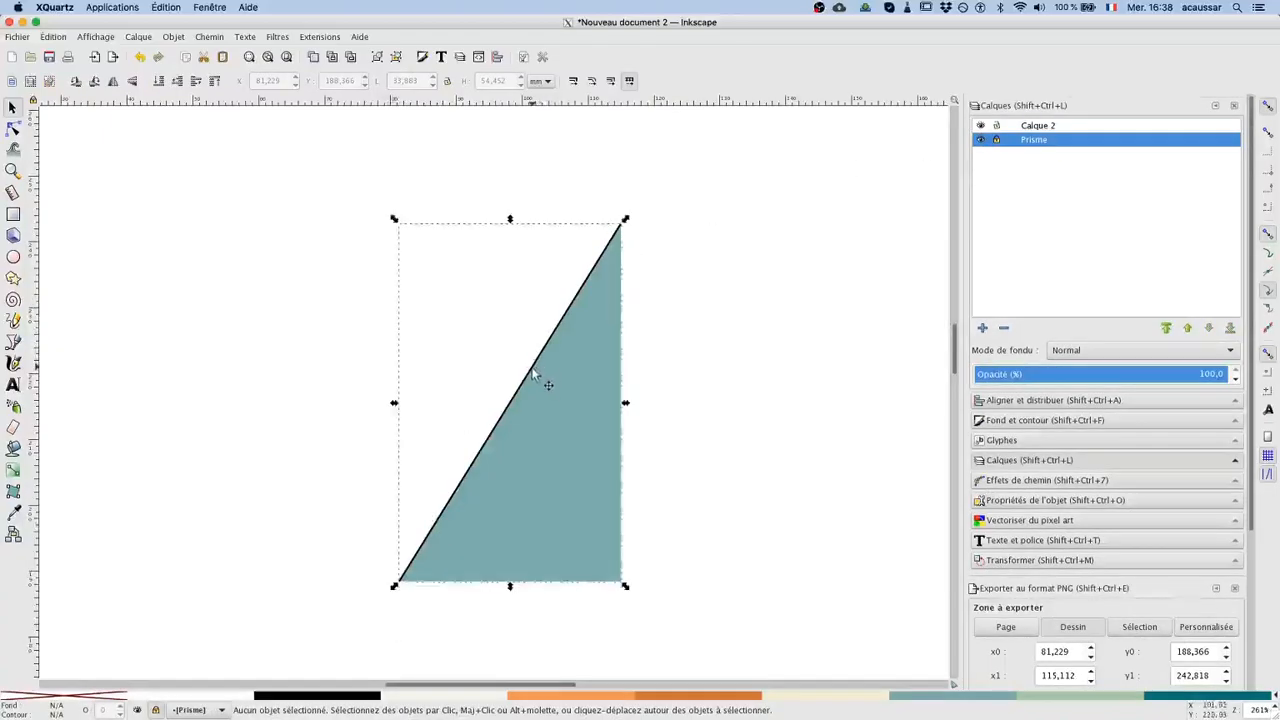
left_click(77, 82)
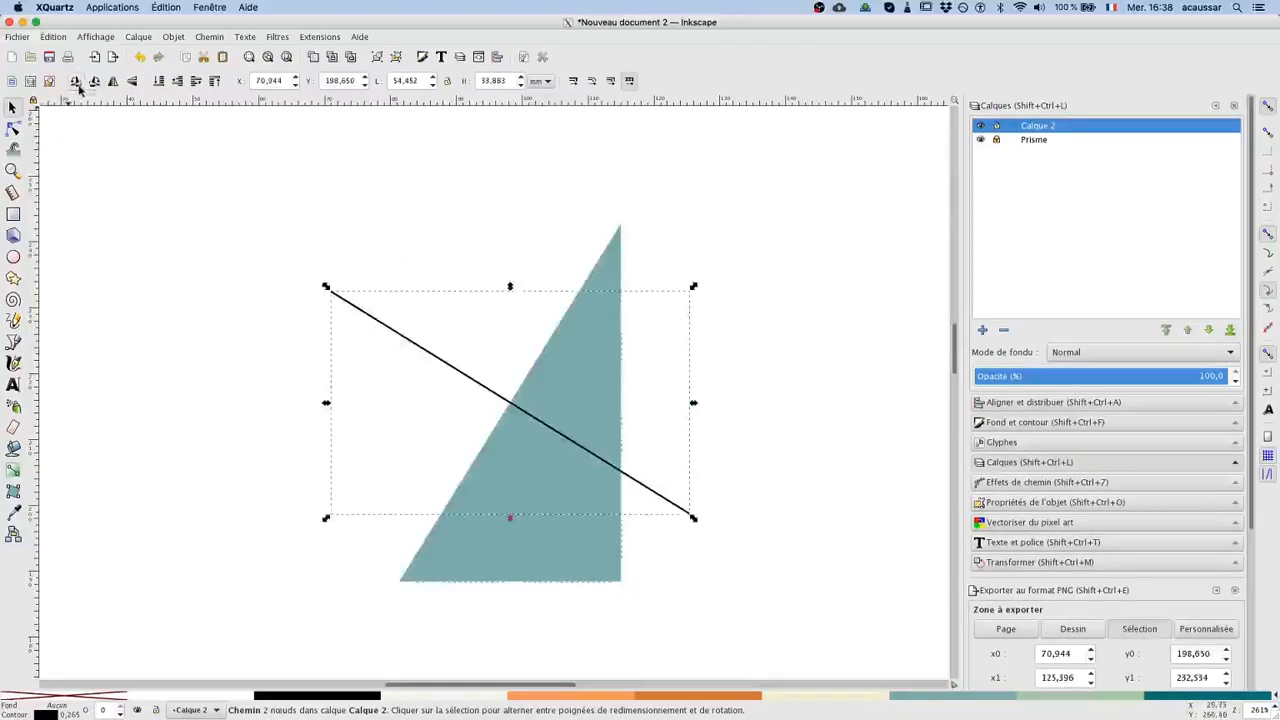
left_click(449, 329)
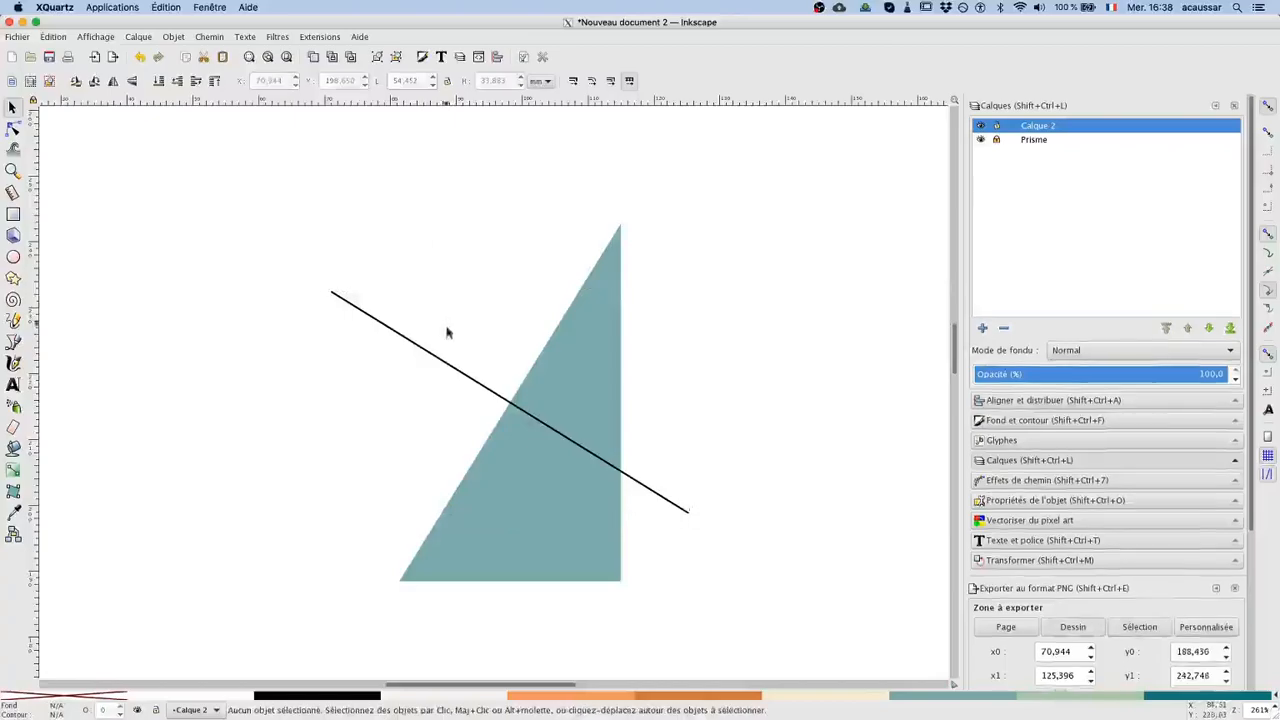
left_click(438, 364)
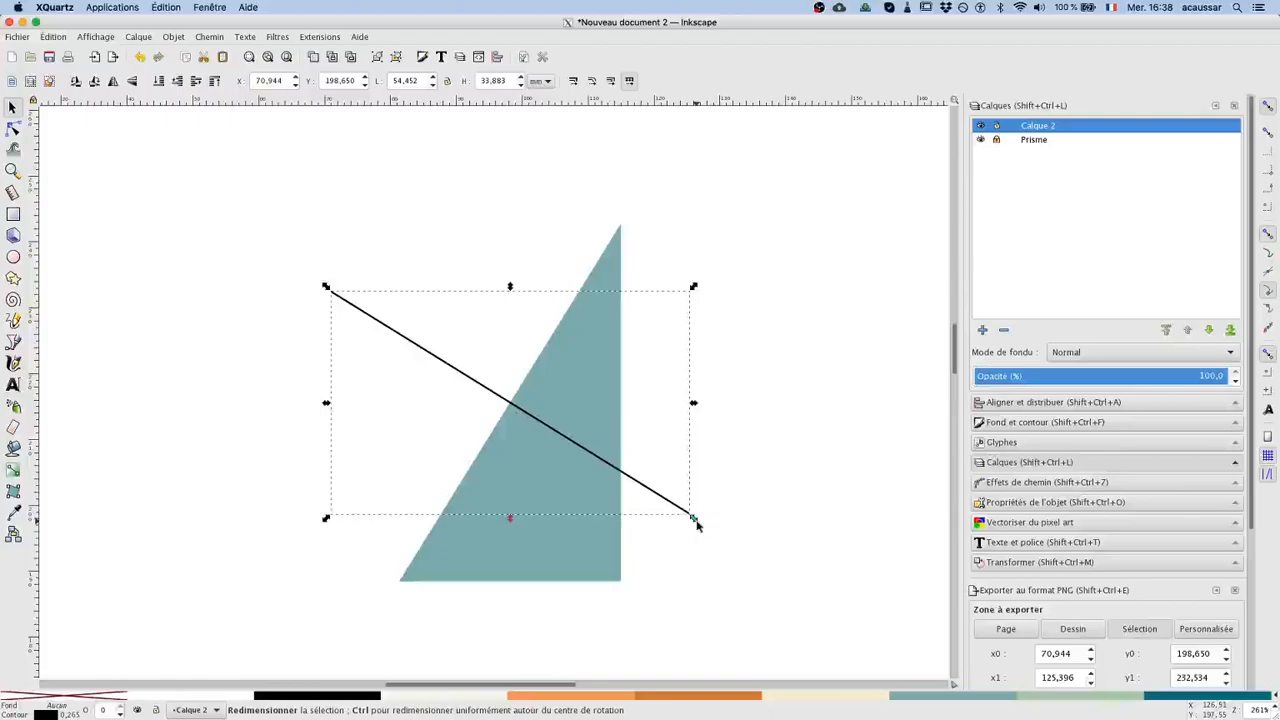
left_click_drag(697, 523, 595, 478)
left_click_drag(329, 289, 438, 358)
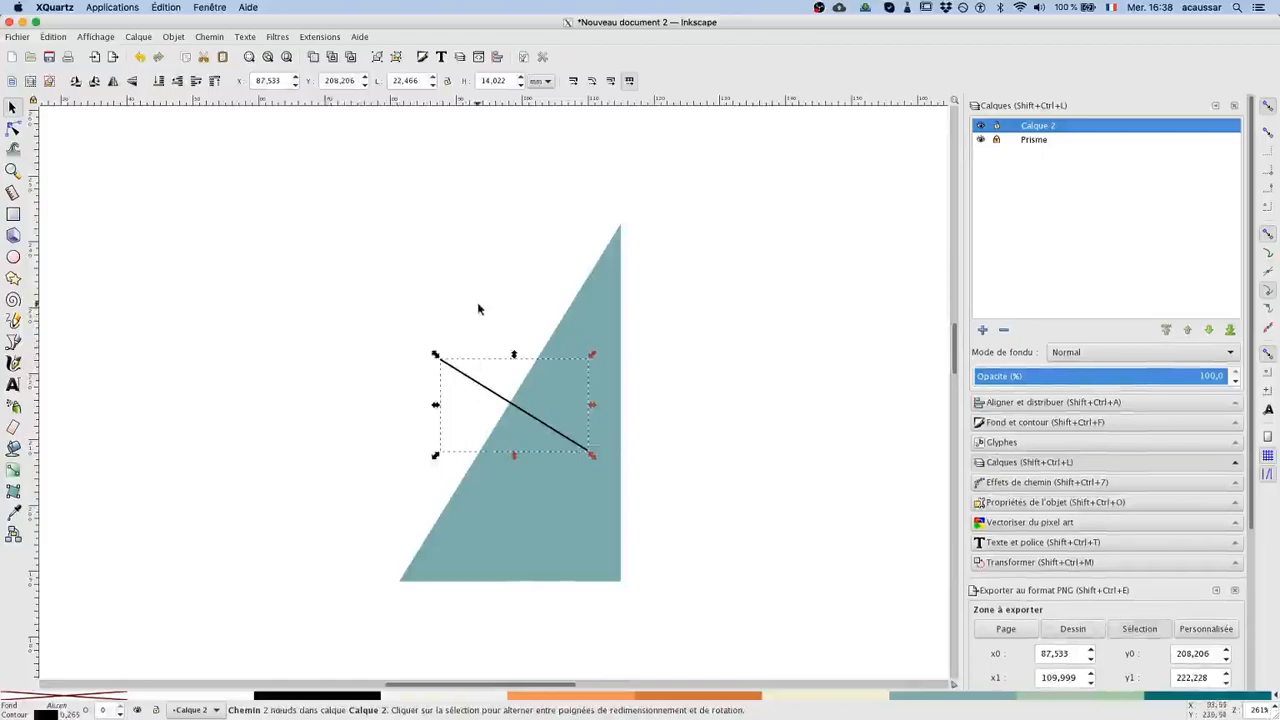
- Set the perpendicular line's stroke width to 0,1 mm and give it a short-dash pattern
left_click(422, 64)
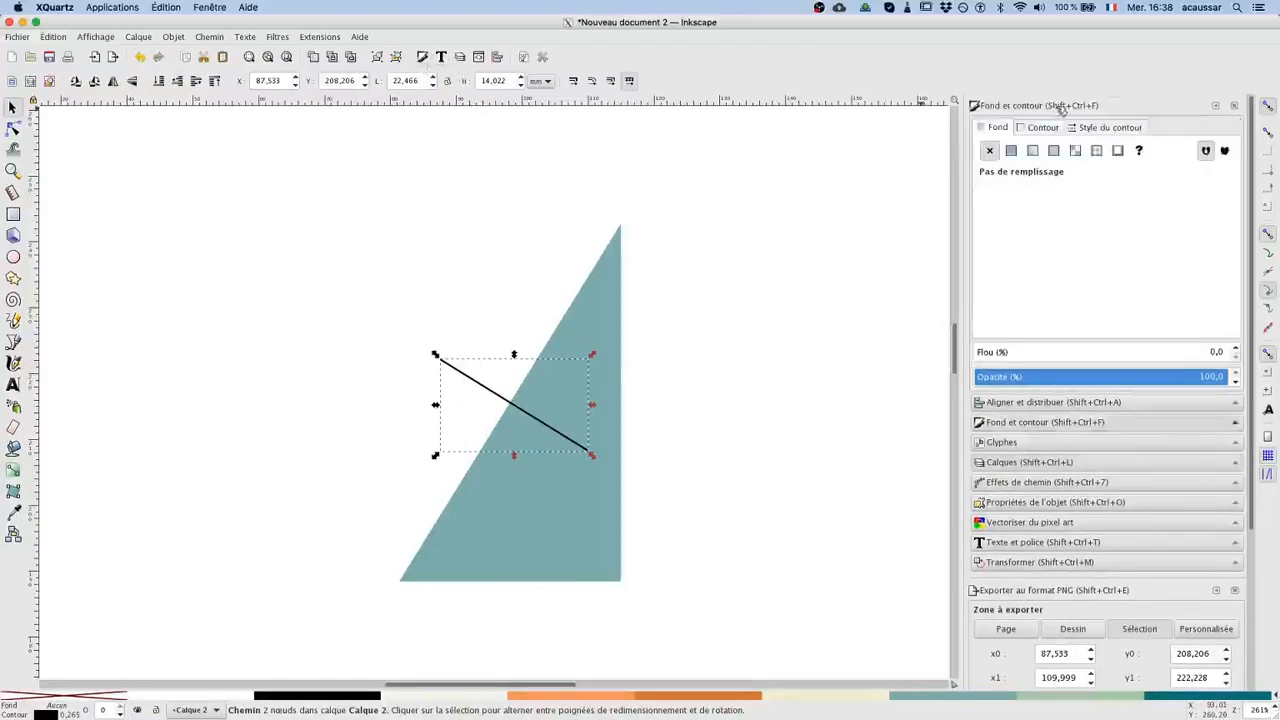
left_click(1099, 130)
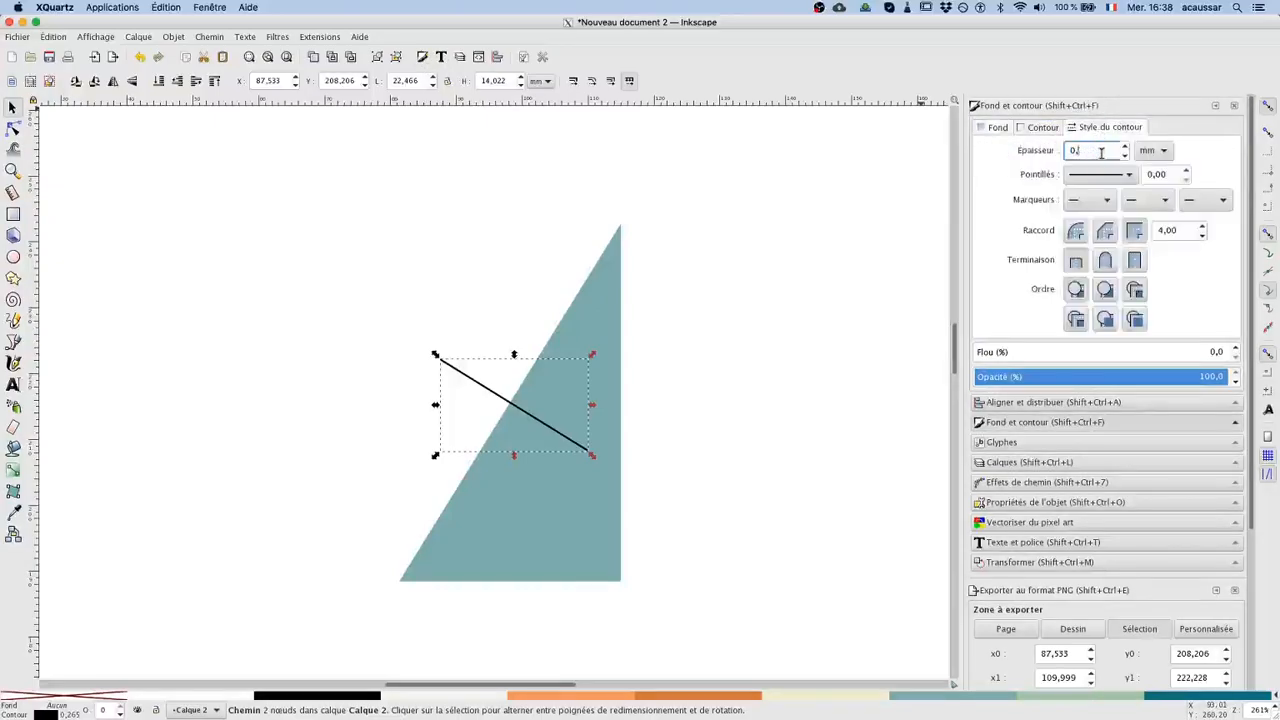
type("0,1")
key("Return")
left_click(1100, 176)
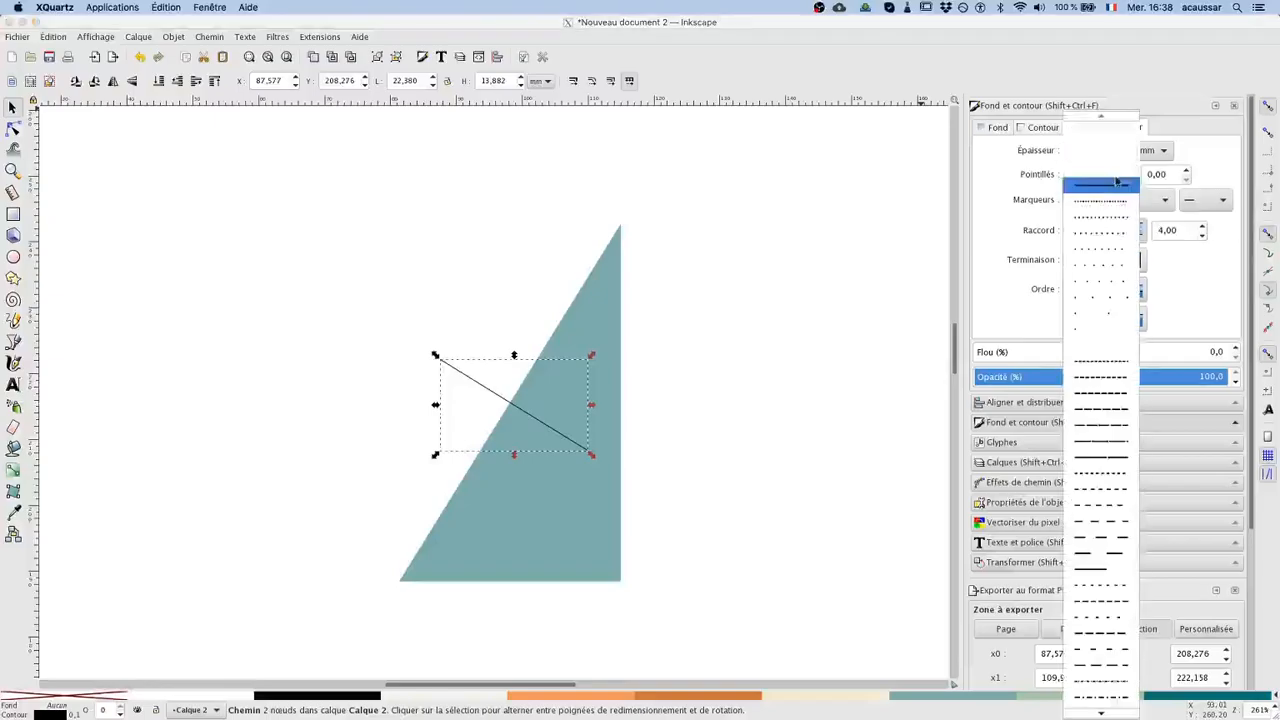
left_click(1091, 377)
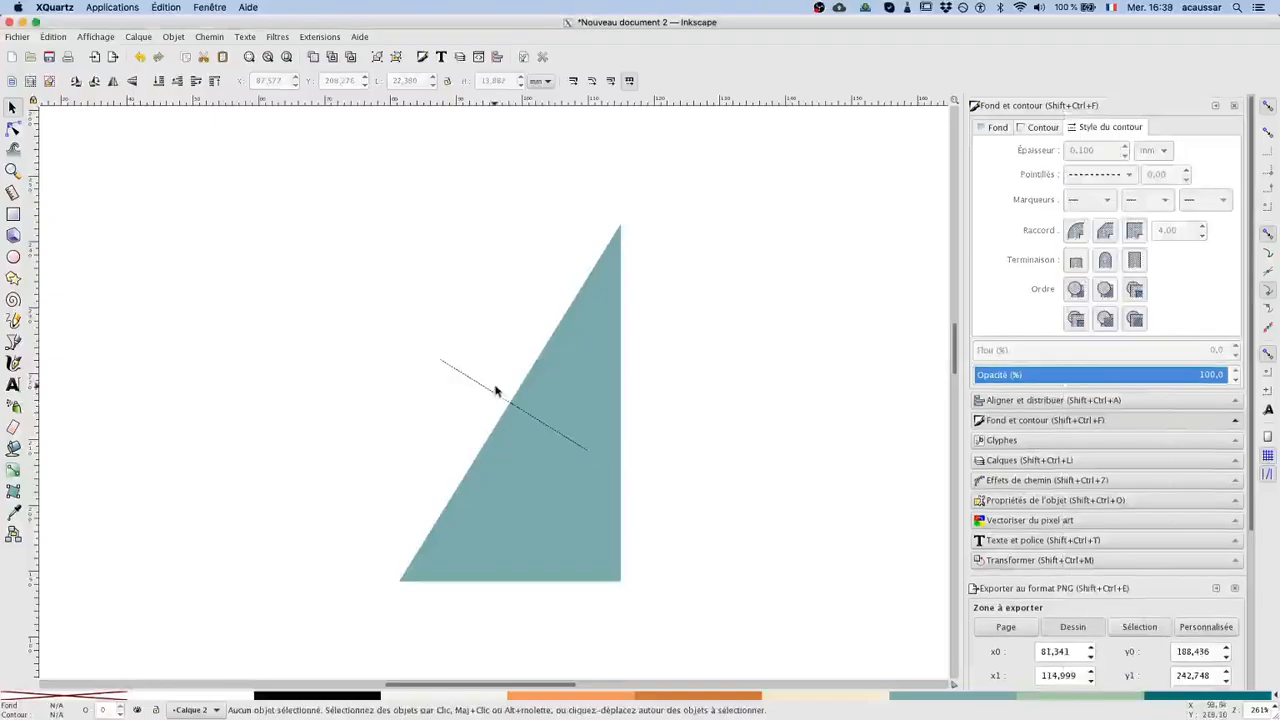
- Set the dashed line's stroke width to 0,2 mm
left_click(1098, 153)
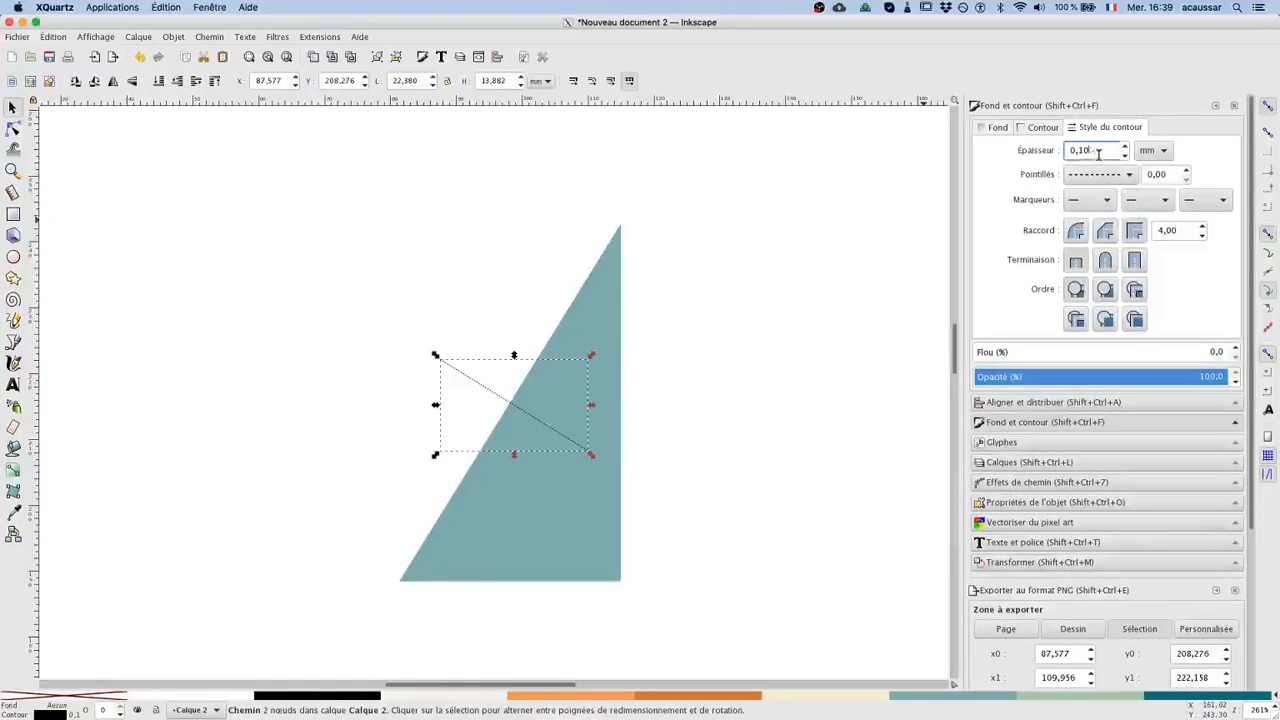
type("2")
key("Return")
left_click(849, 311)
- Unlock the Prisme layer and move the dashed line into it from Calque 2 by cutting and pasting, centred on the hypotenuse
left_click(552, 428)
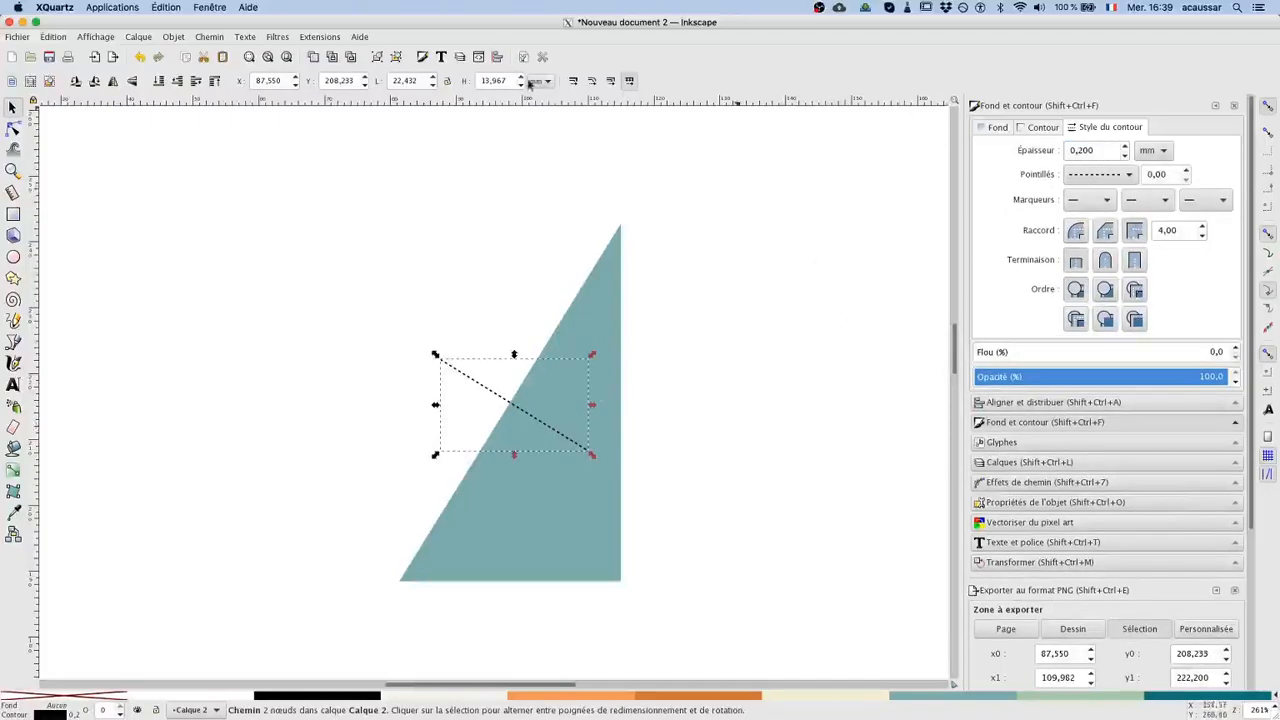
left_click(459, 59)
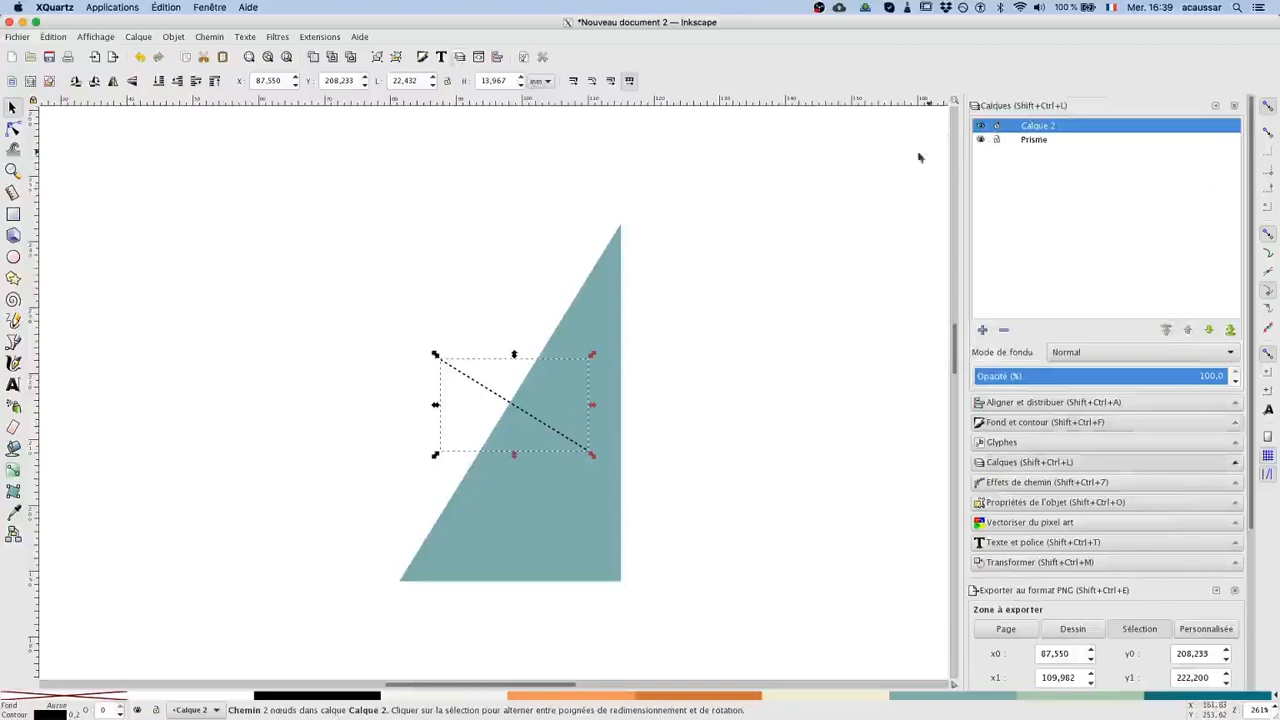
key("Delete")
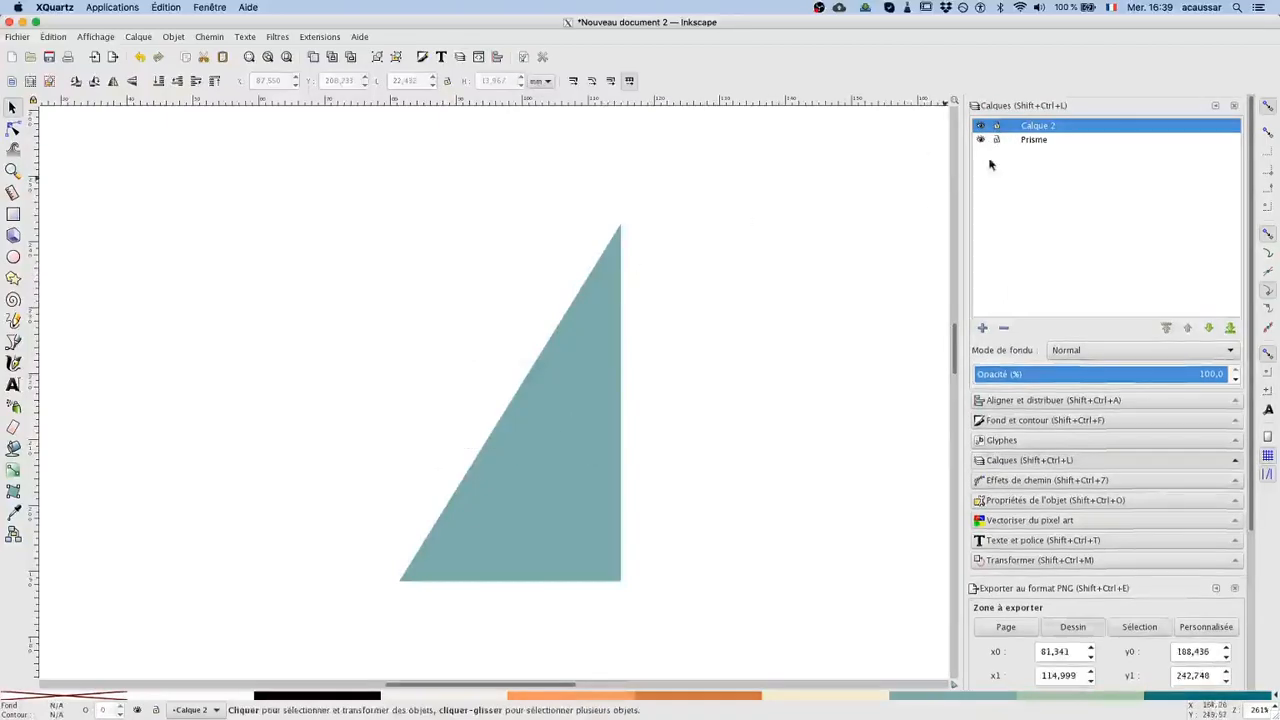
left_click(1034, 140)
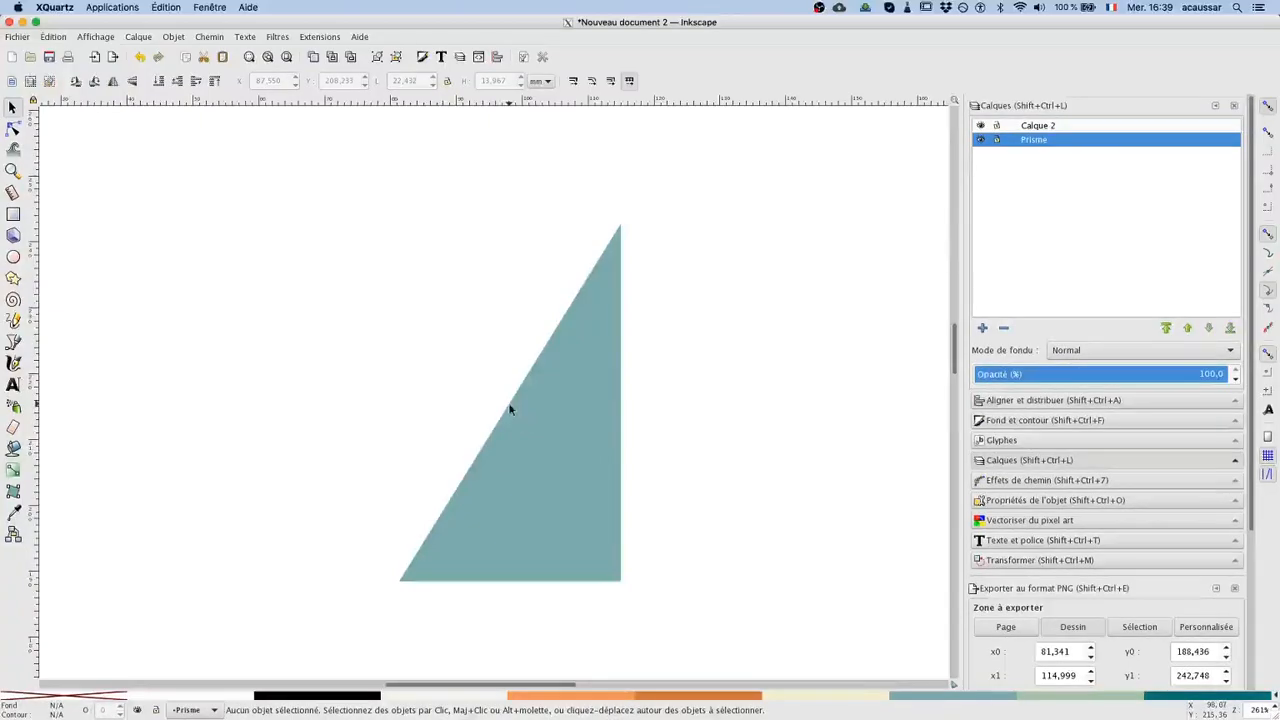
key("ctrl+v")
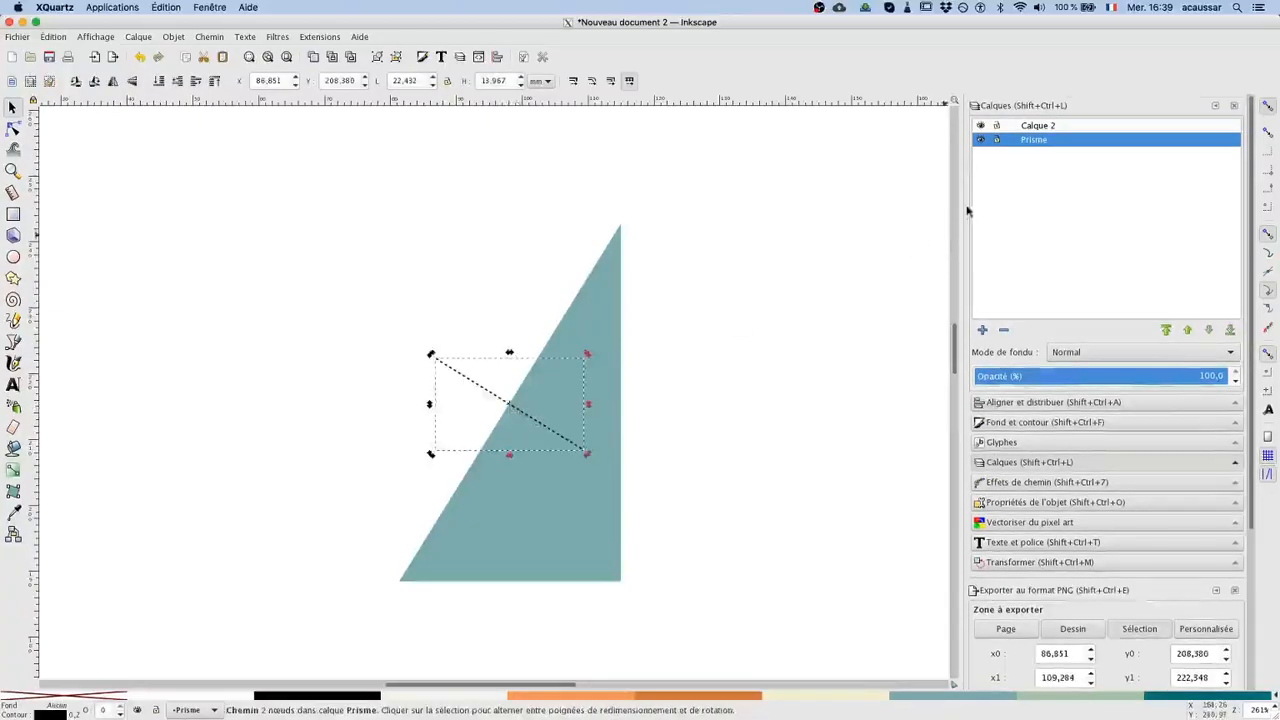
key("Escape")
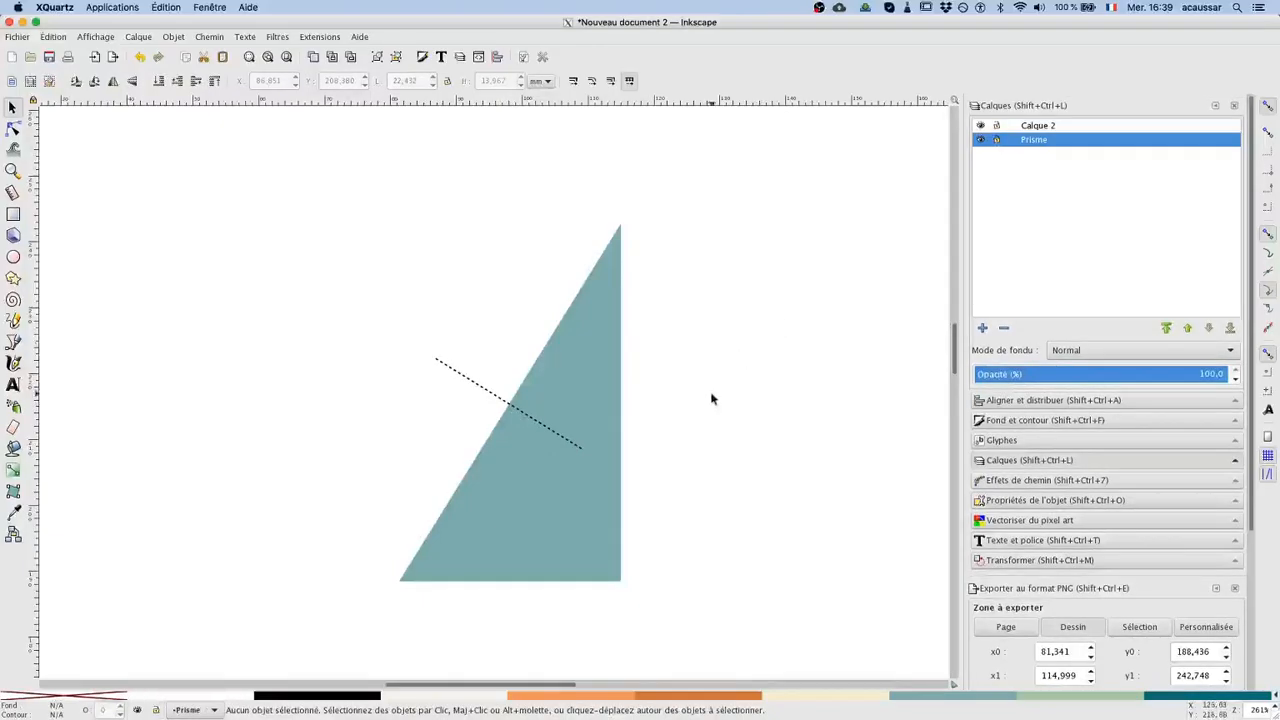
left_click(491, 392)
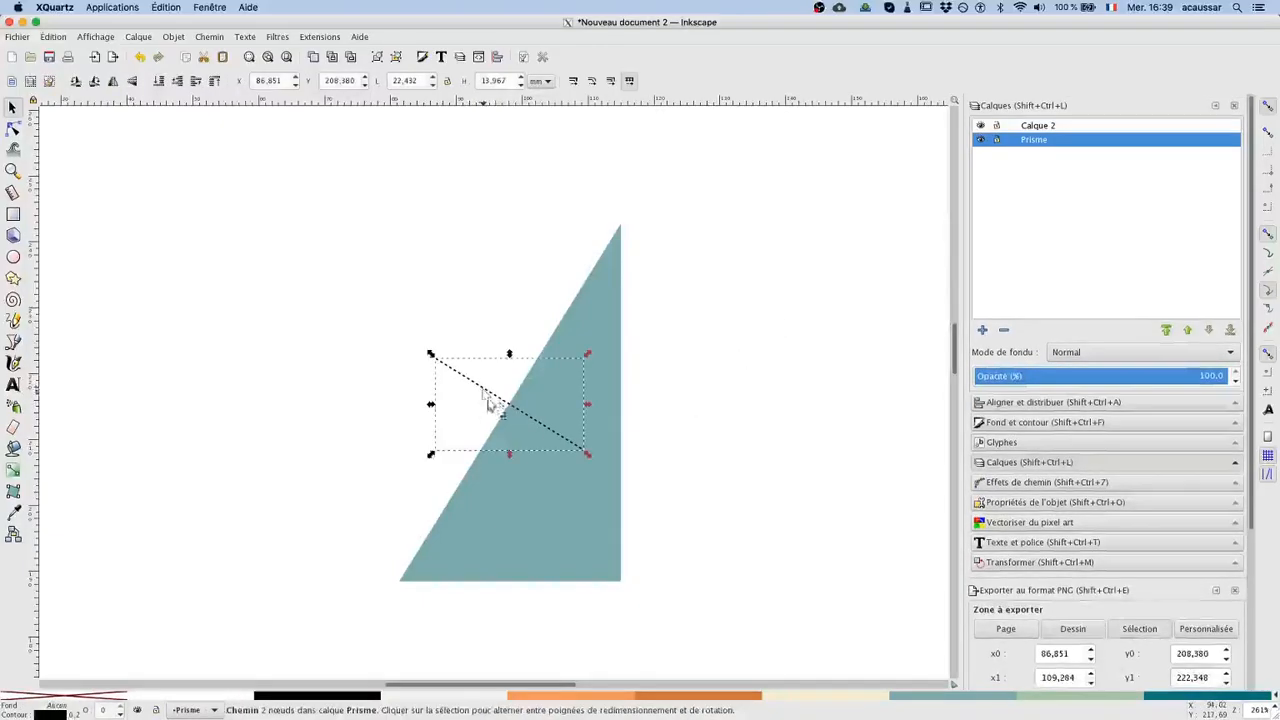
left_click(523, 478)
left_click(343, 434)
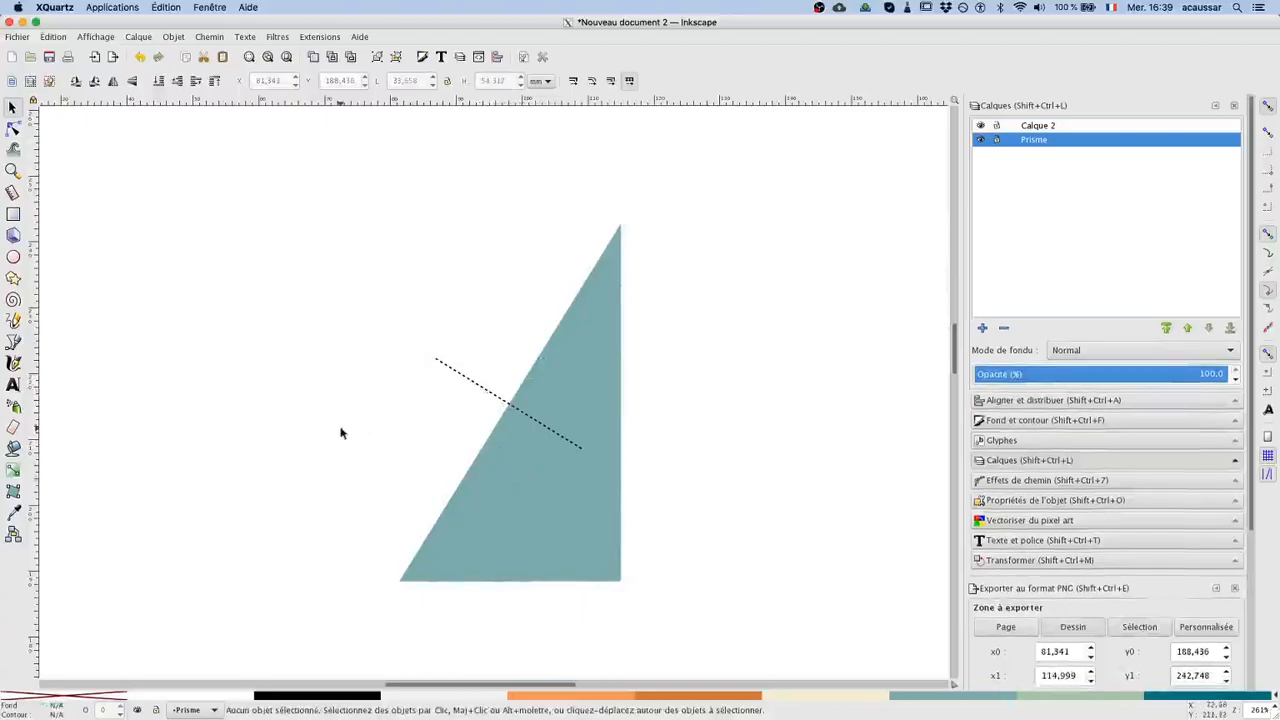
- Draw a small orange square about 2,7 mm wide outside the prism, near the outer end of the dashed line
left_click(14, 214)
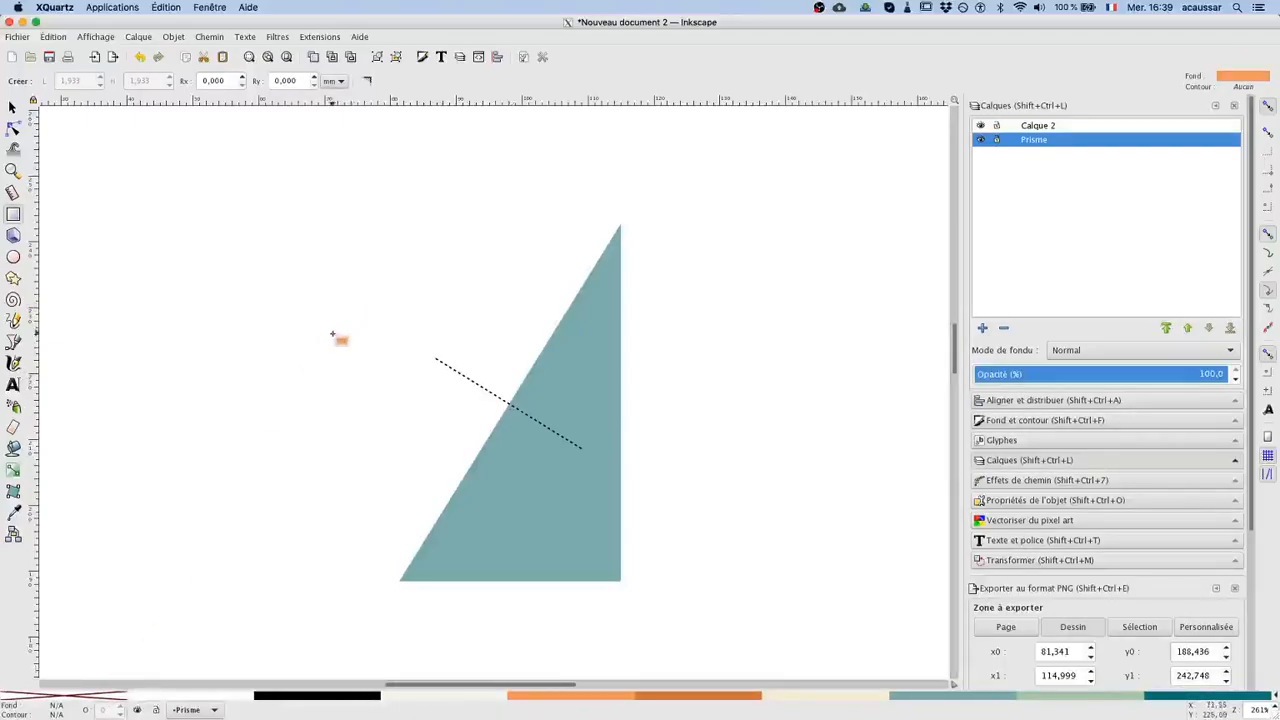
left_click_drag(333, 333, 421, 399)
key("s")
left_click(438, 502)
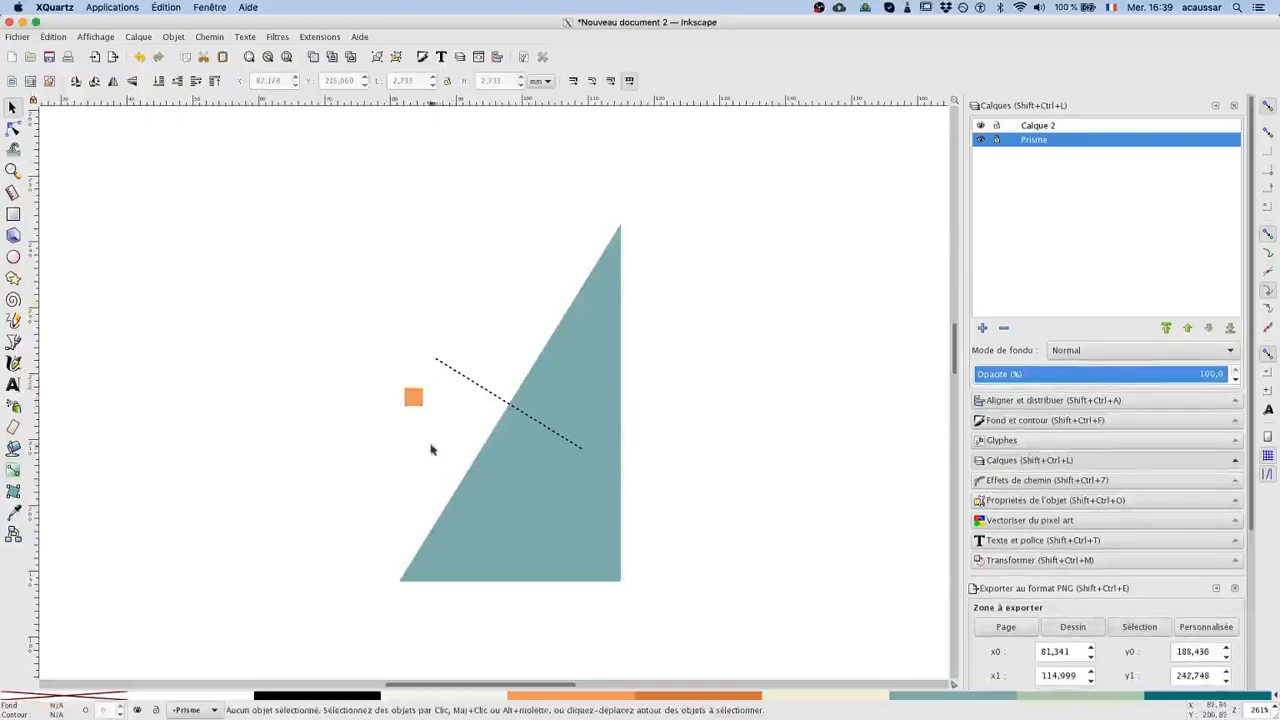
- Move the square's corner to where the dashed line crosses the hypotenuse and rotate it to align with both lines outside the prism
left_click(13, 170)
left_click_drag(390, 349, 572, 468)
left_click(13, 107)
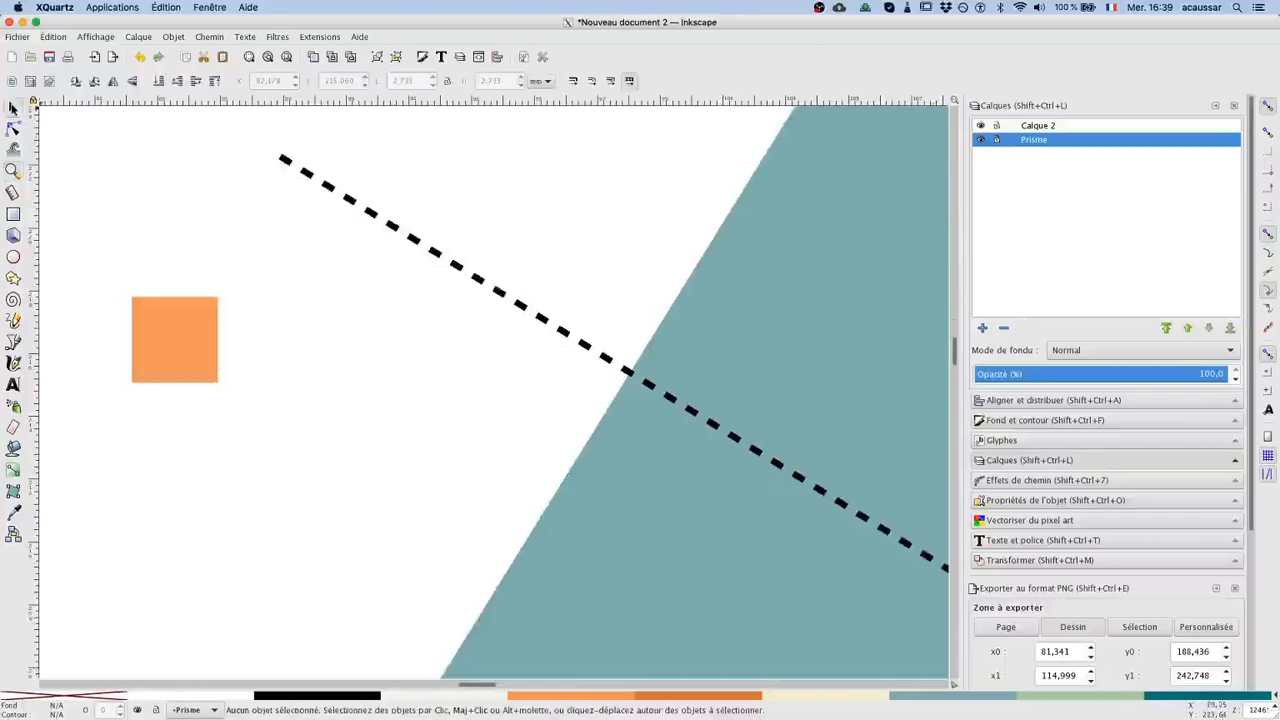
left_click_drag(168, 333, 670, 313)
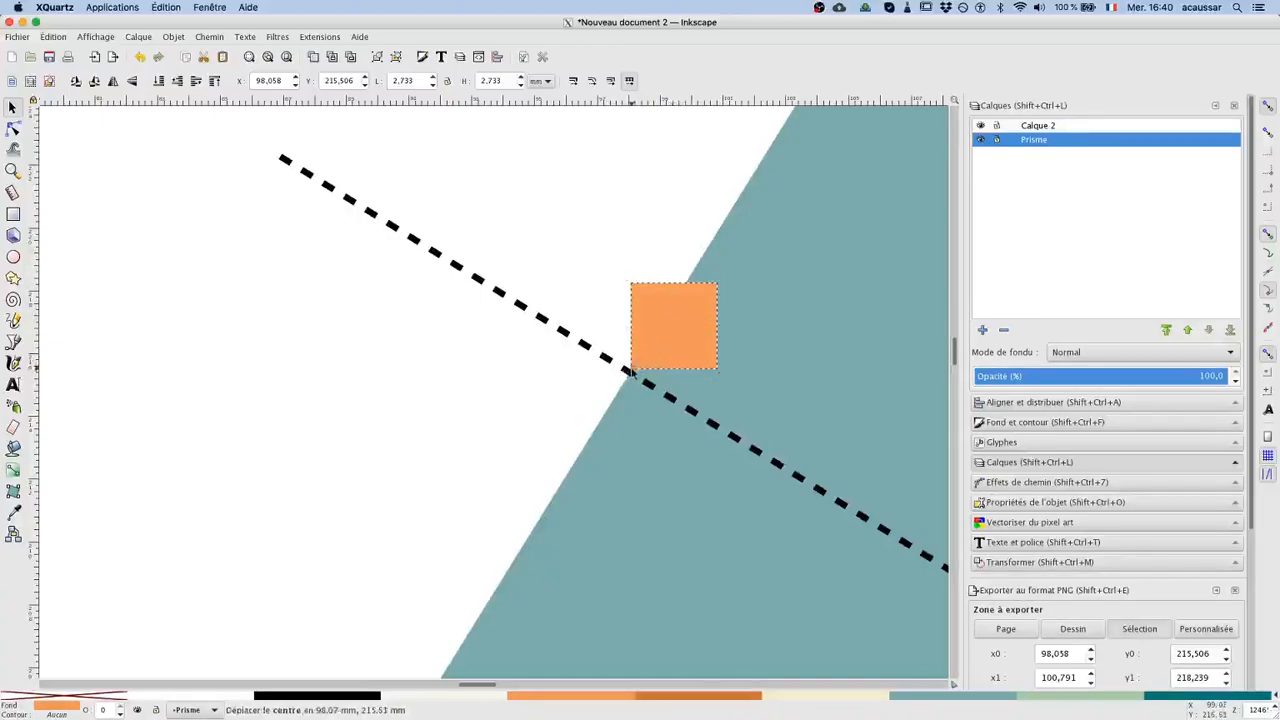
left_click_drag(720, 279, 615, 257)
left_click(633, 320)
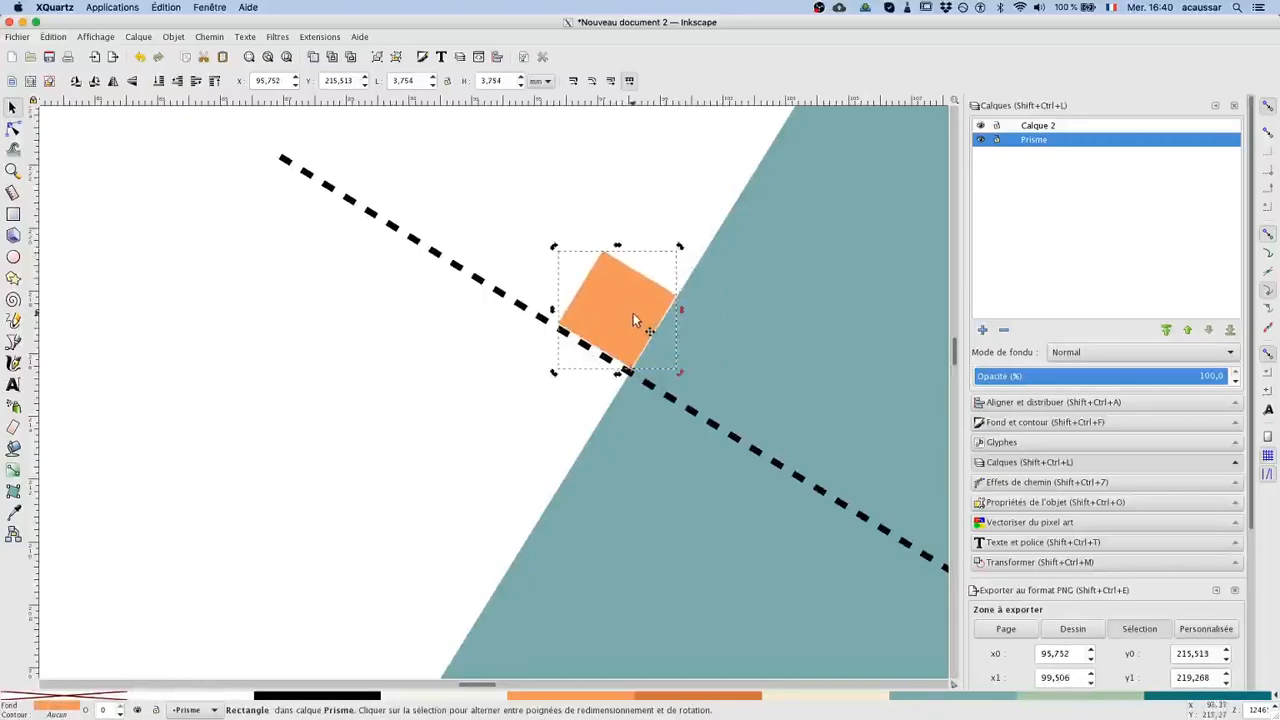
left_click_drag(633, 313, 635, 320)
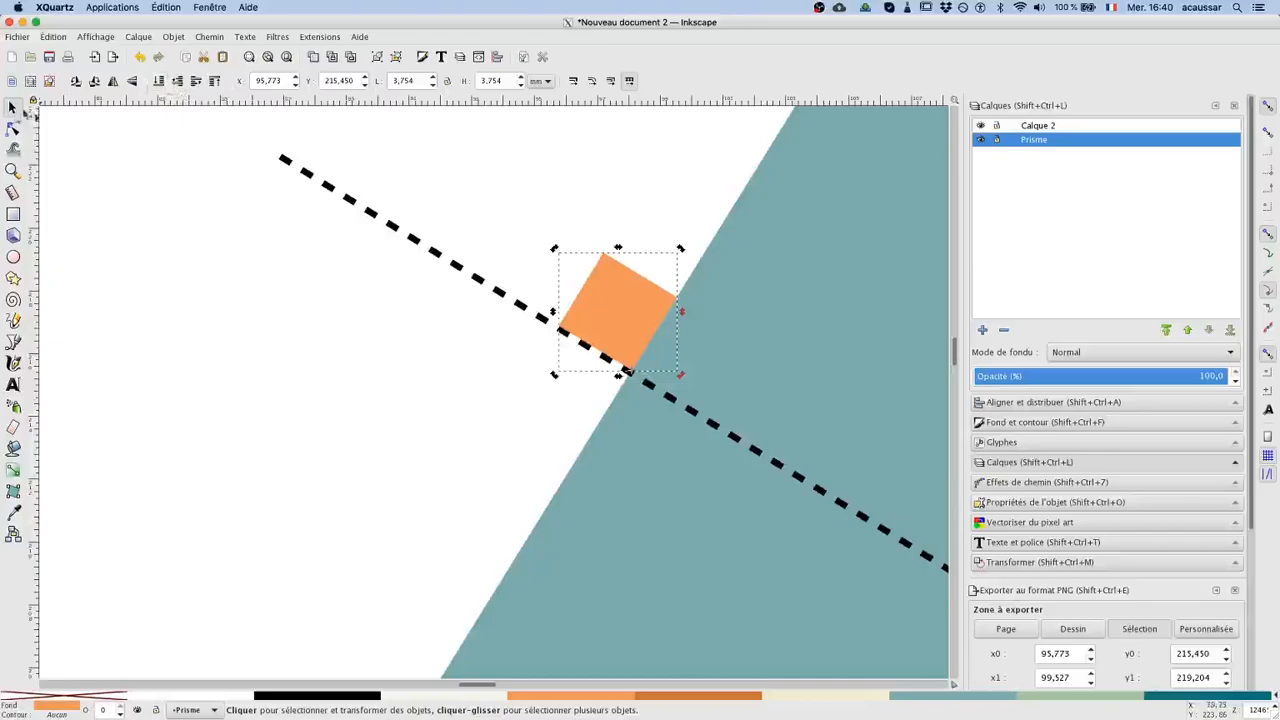
- Send the orange square to the back of the stacking order and fine-tune its position against the dashed line and hypotenuse
left_click(159, 82)
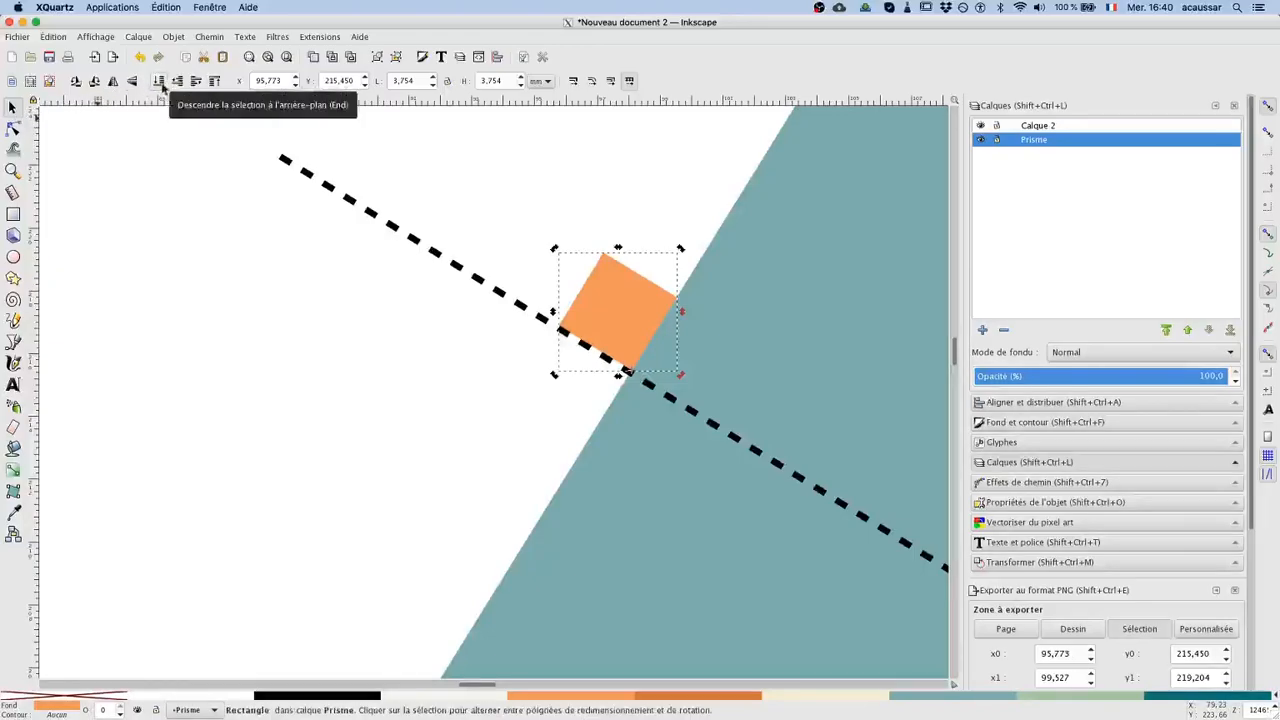
left_click(396, 393)
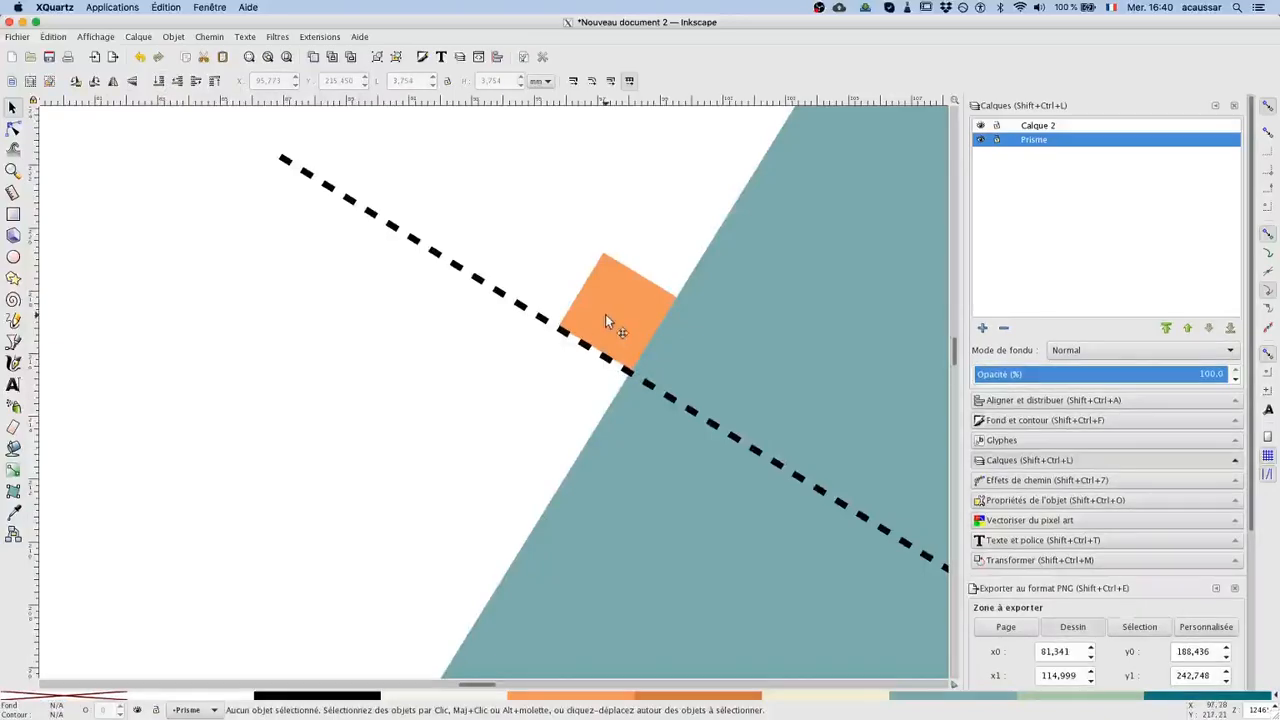
left_click(605, 314)
left_click(510, 435)
left_click_drag(627, 312, 633, 318)
key("ctrl+z")
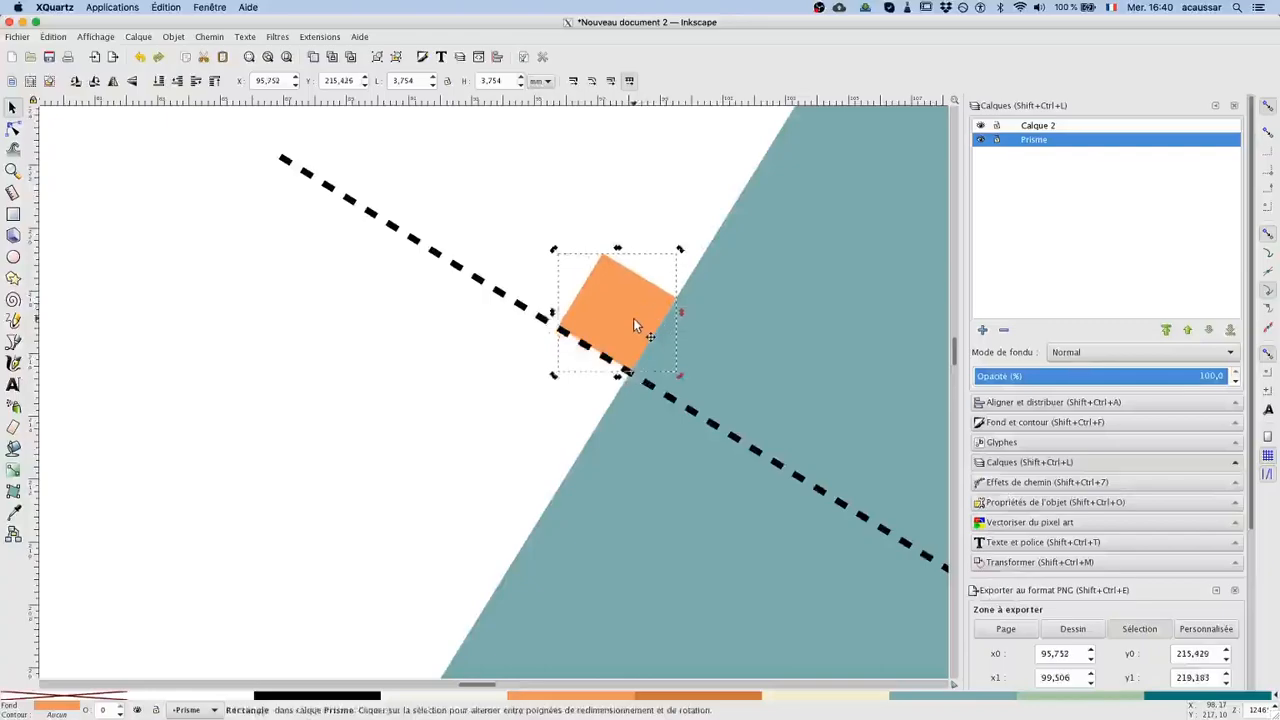
left_click(351, 184)
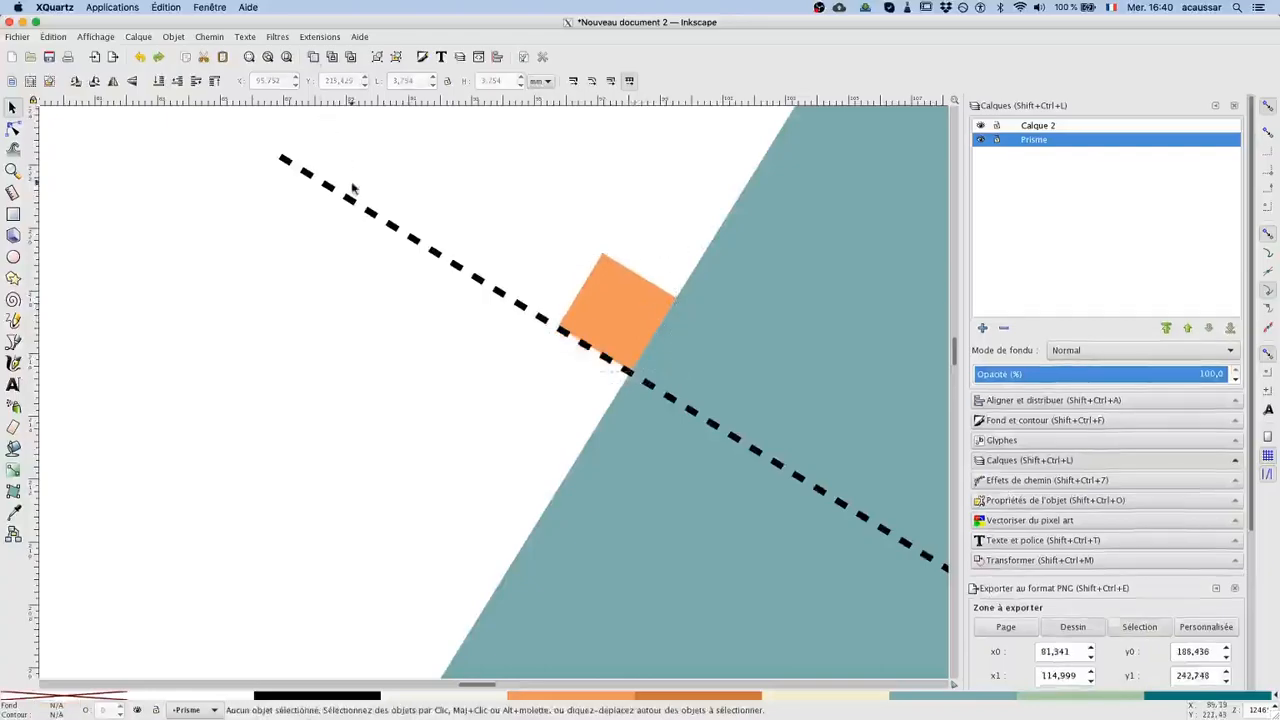
- Shrink the right-angle square proportionally to about 2,65 mm overall and fit it back into the corner between dashed line and hypotenuse
left_click(267, 58)
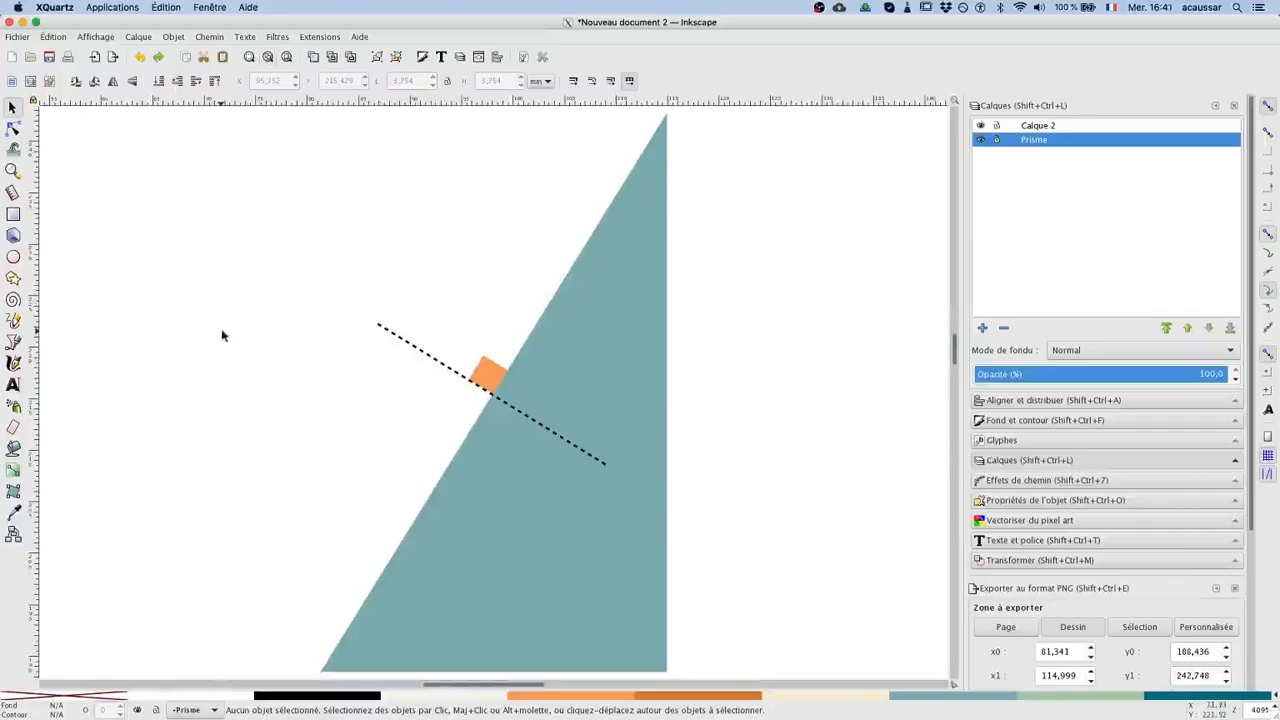
left_click(489, 382)
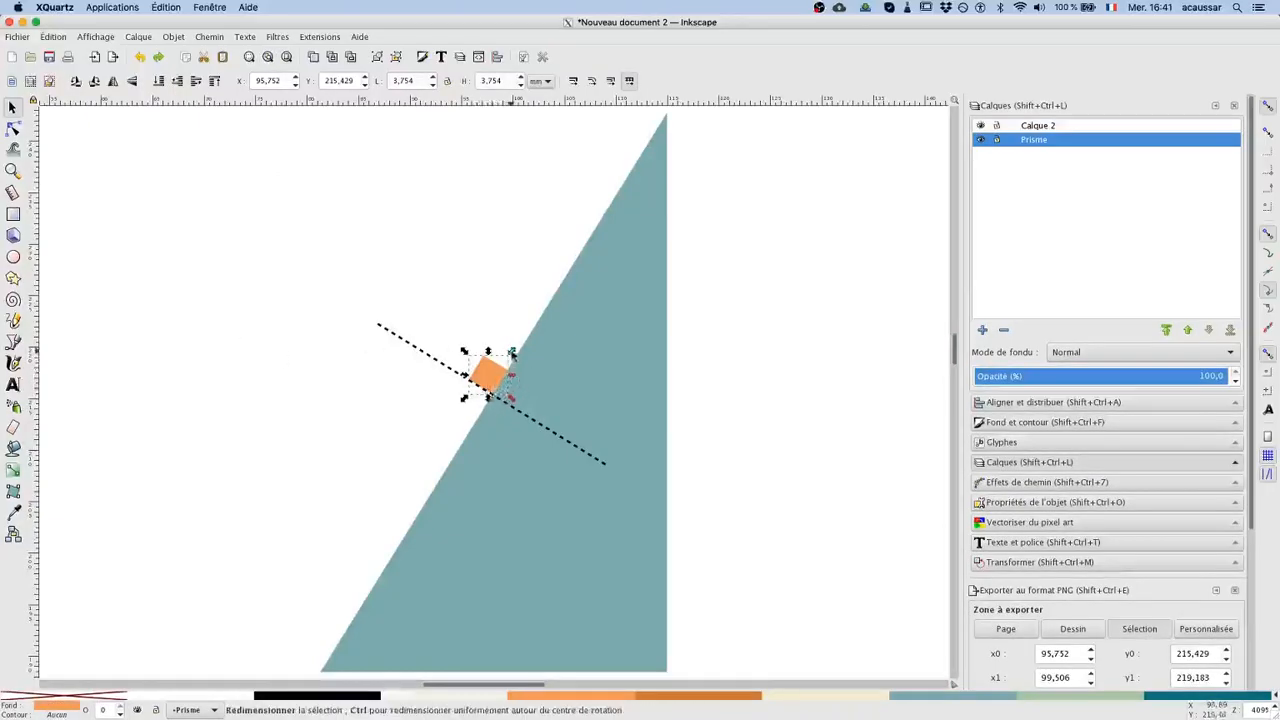
left_click_drag(512, 352, 504, 366)
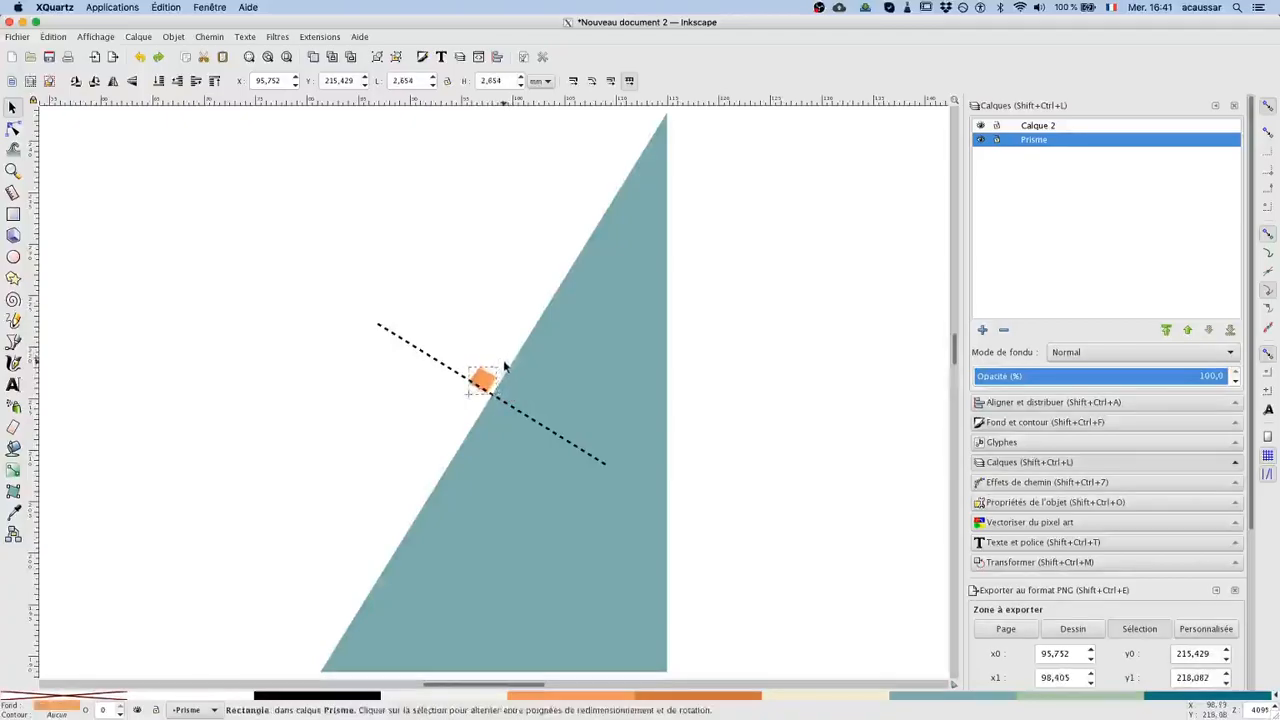
left_click(13, 170)
left_click_drag(452, 357, 542, 400)
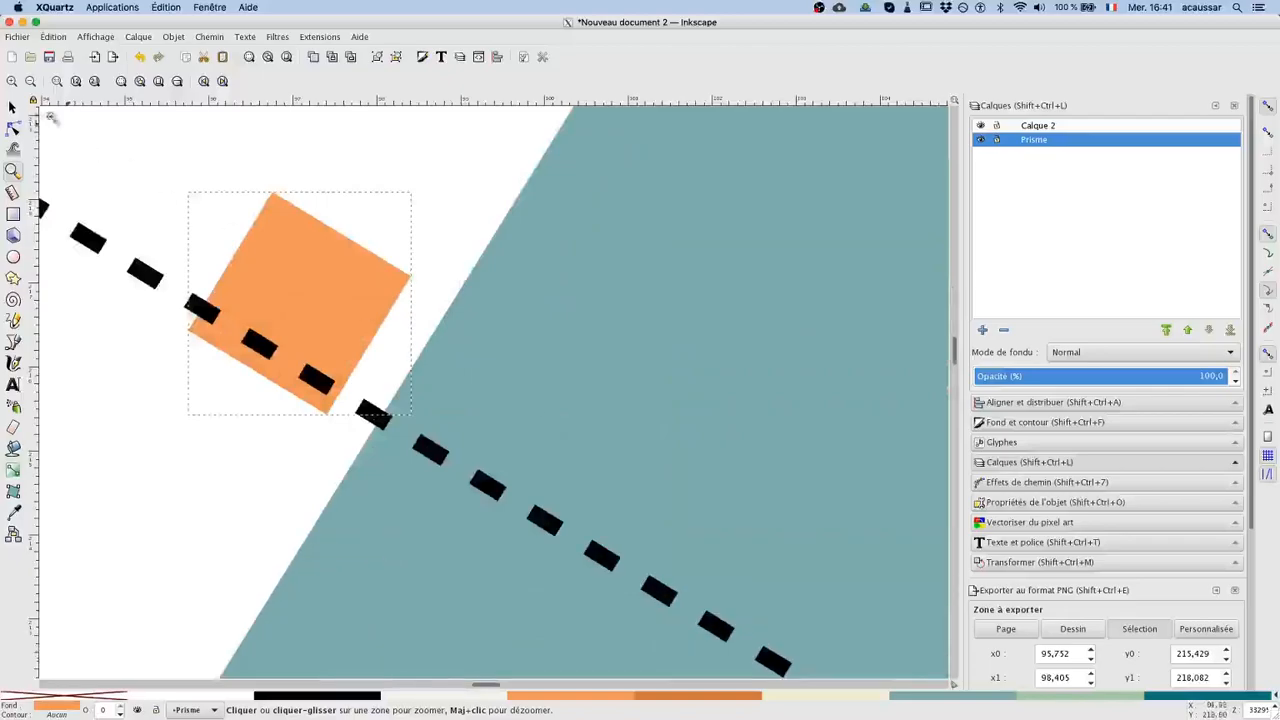
left_click(12, 108)
left_click_drag(329, 291, 390, 296)
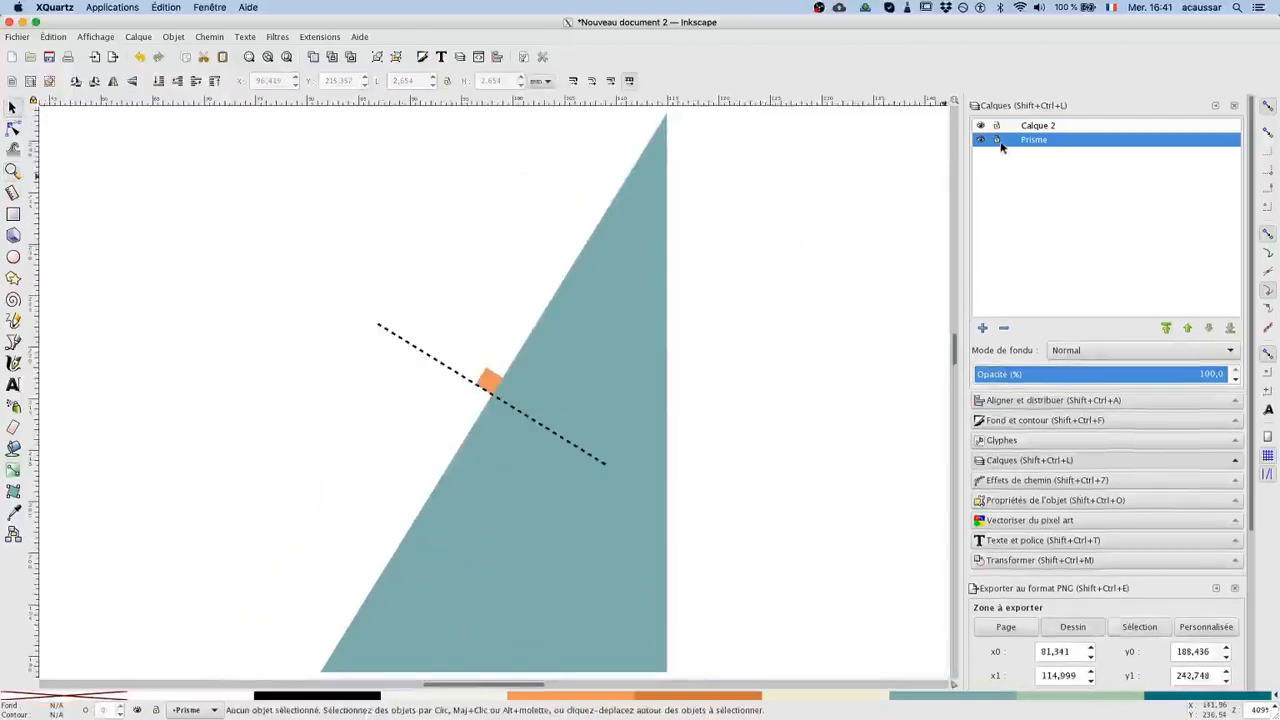
- Lock the Prisme layer and draw a straight incident ray on Calque 2 up to the intersection point, about 31 by 9 mm overall
left_click(998, 141)
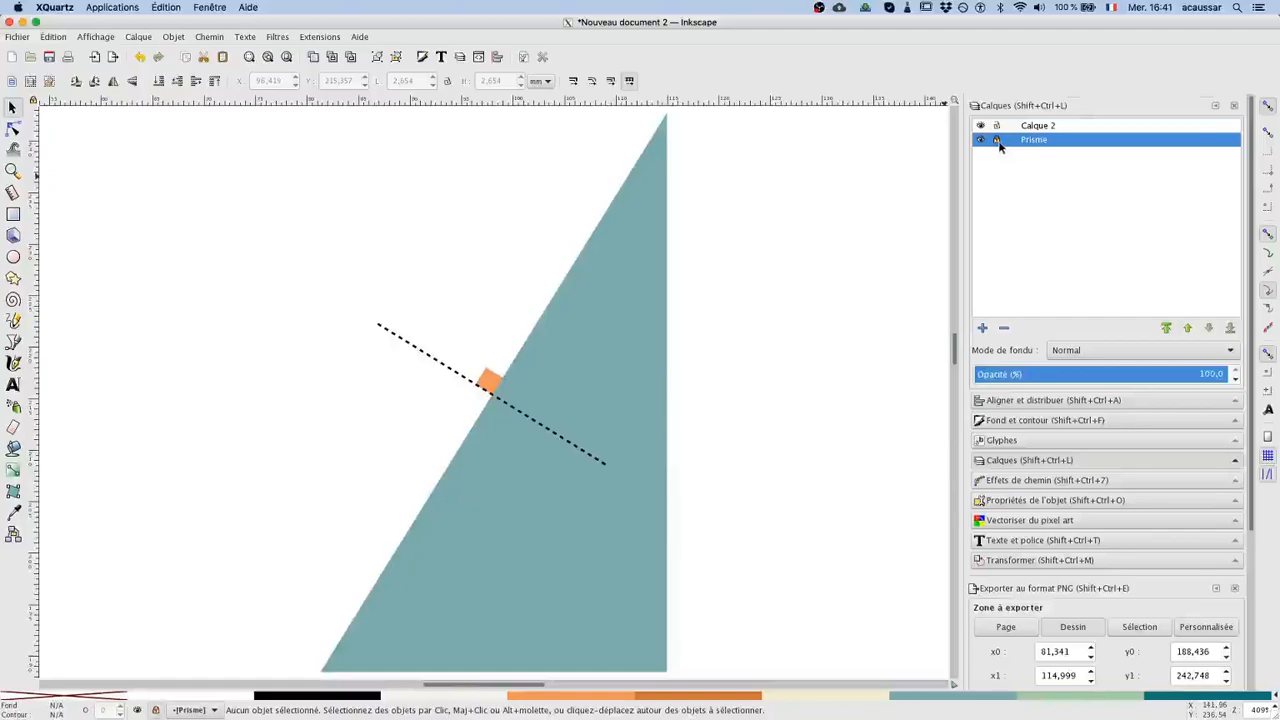
key("b")
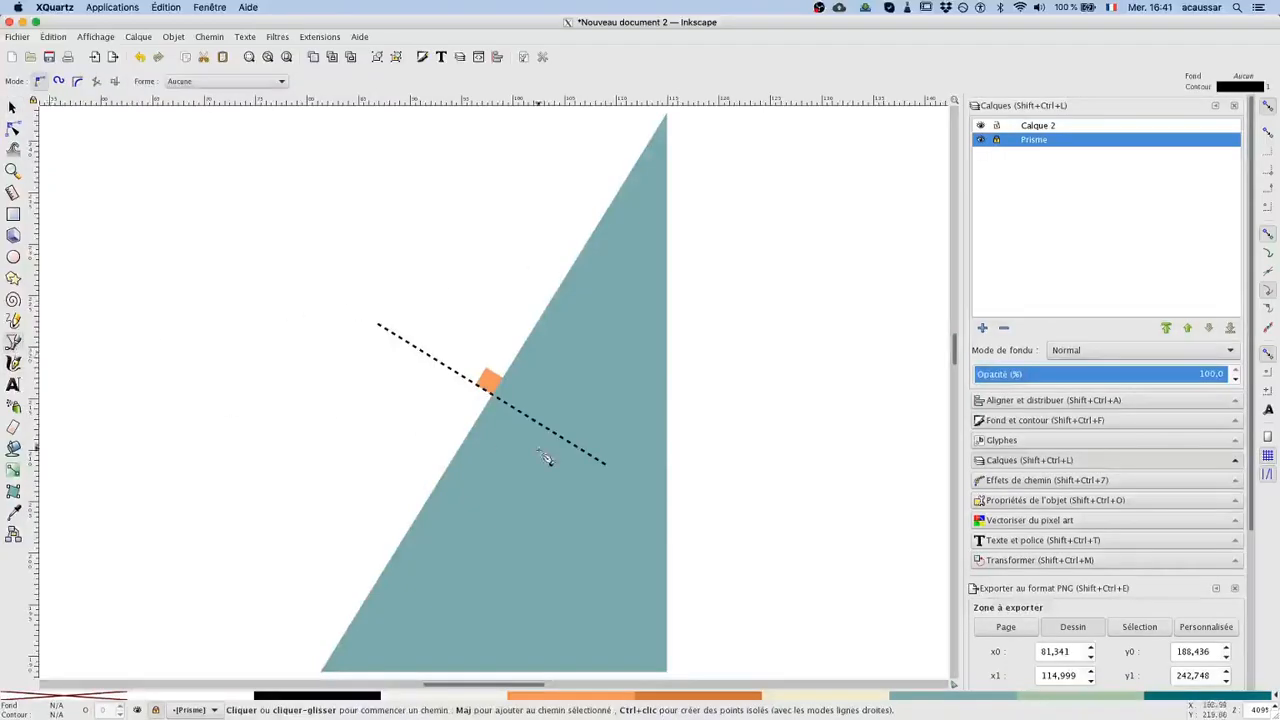
left_click(230, 473)
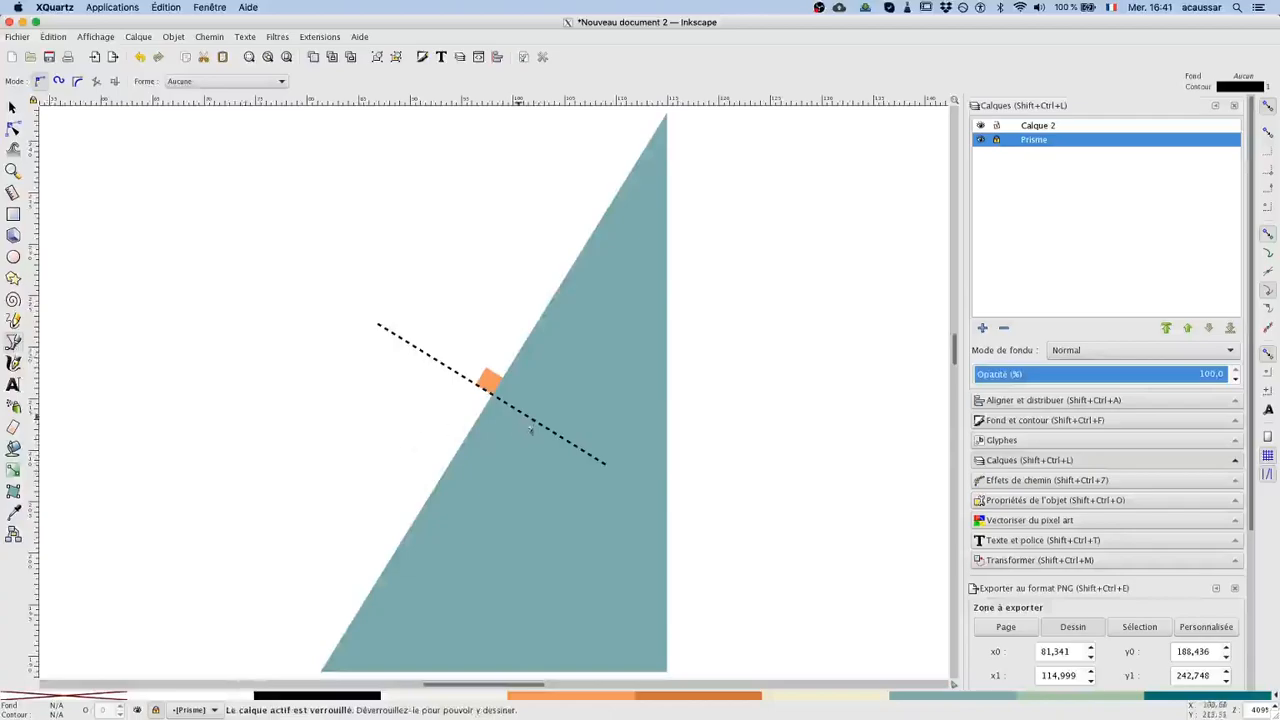
left_click(1040, 128)
left_click(175, 485)
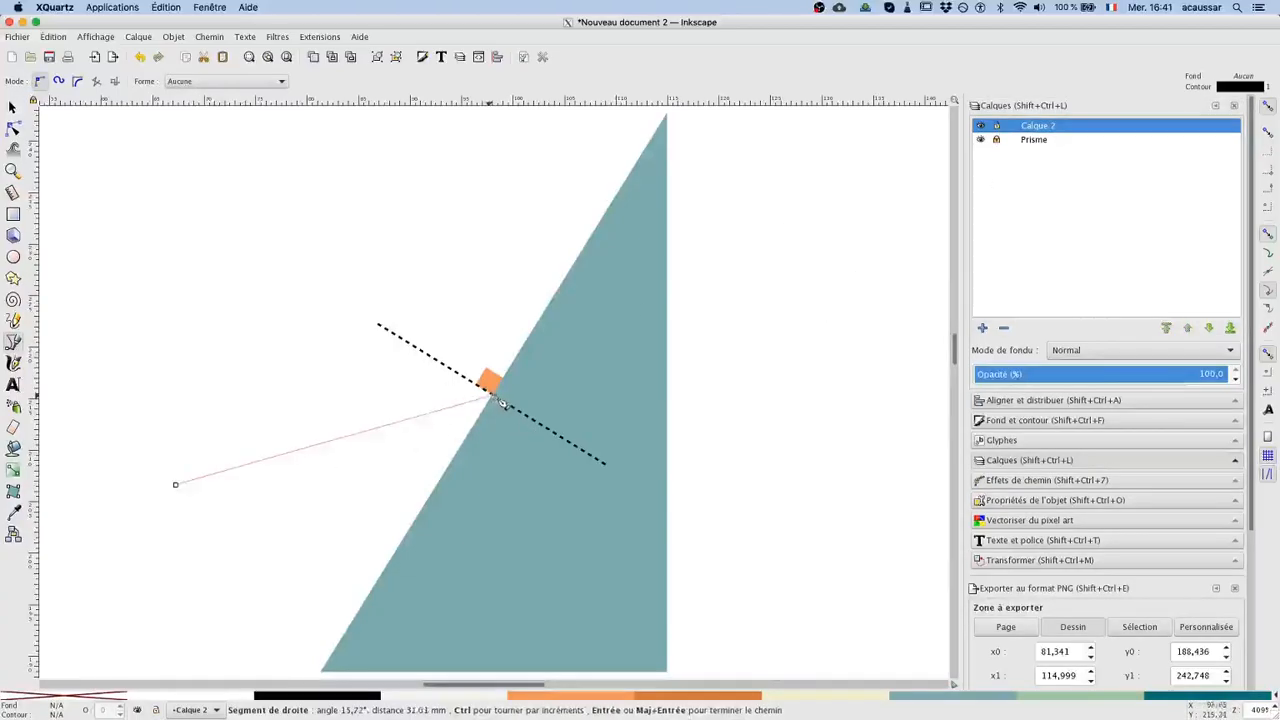
double_click(493, 396)
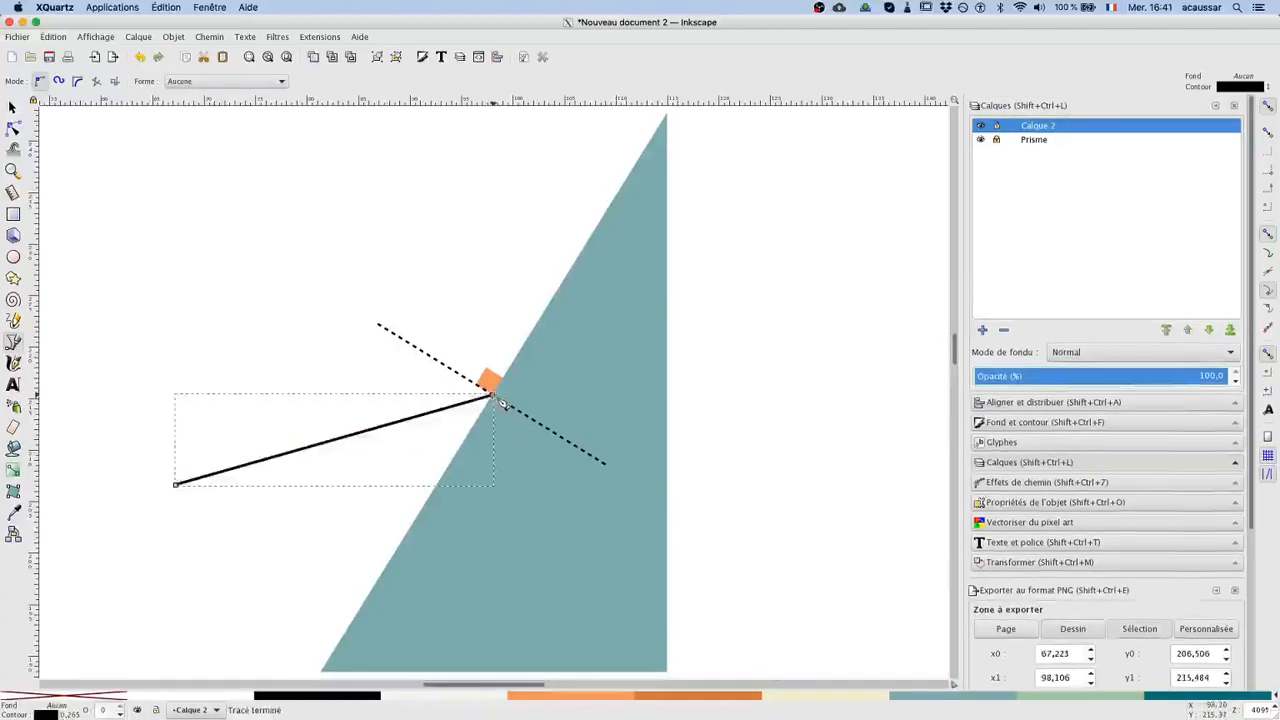
- Copy and paste the incident ray, and place the copy as its straight extension from the intersection point through the prism
left_click(13, 107)
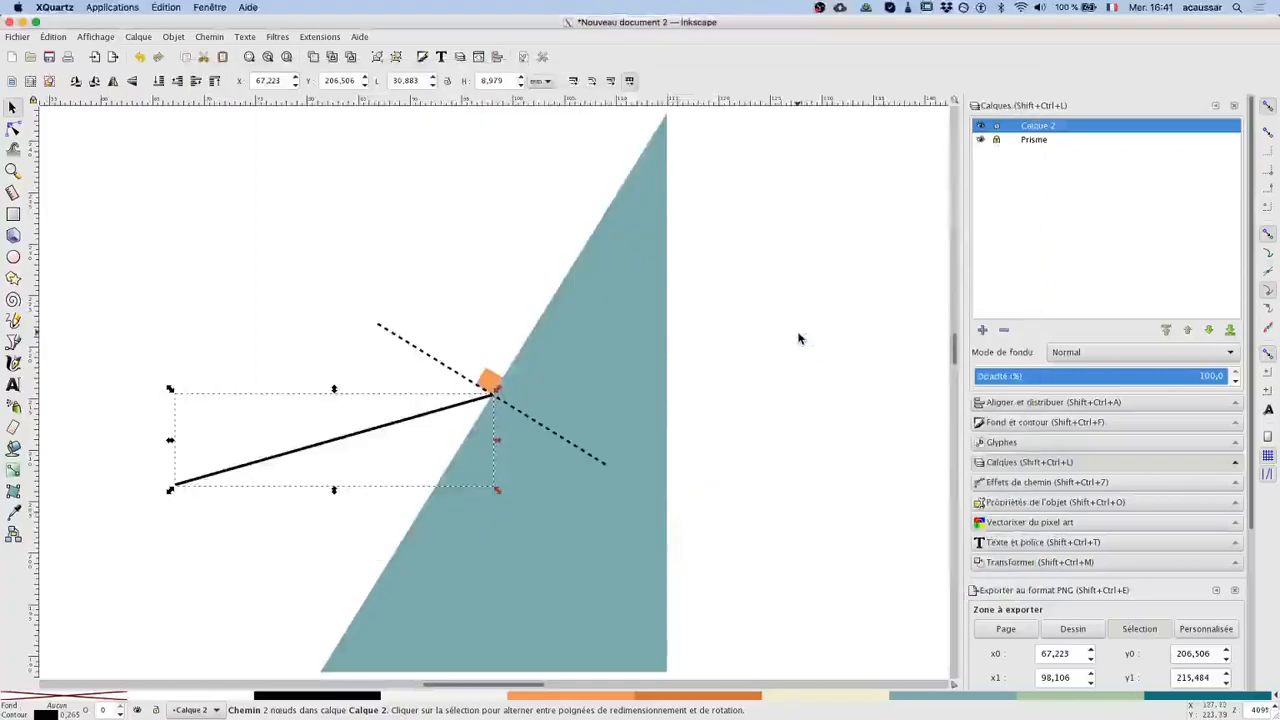
key("ctrl")
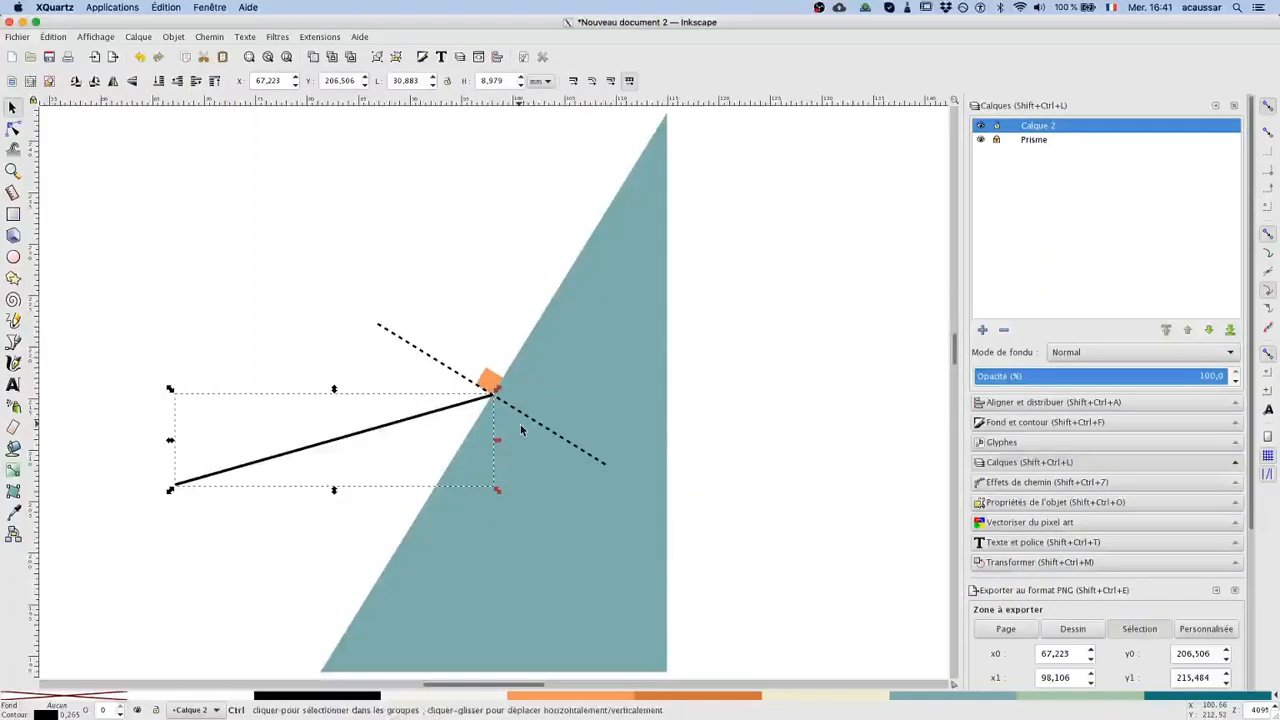
key("ctrl+v")
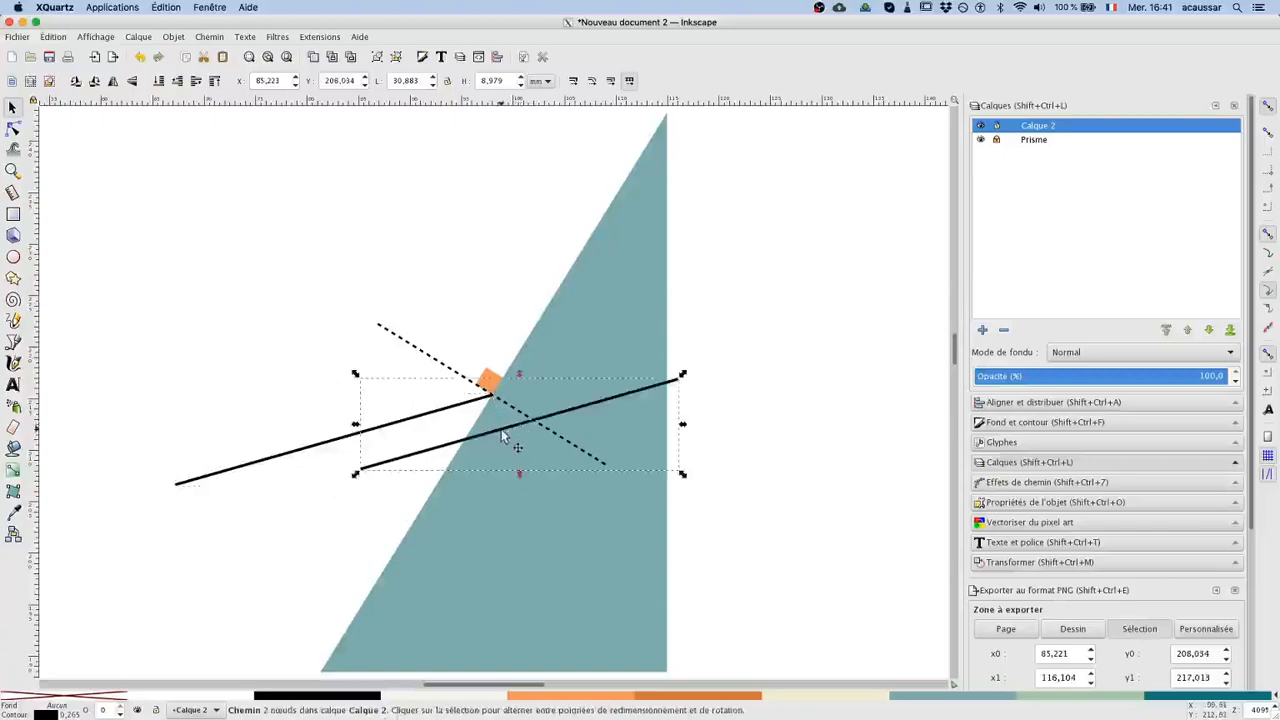
mouse_move(501, 429)
left_mouse_down()
mouse_move(571, 363)
mouse_move(636, 353)
left_mouse_up()
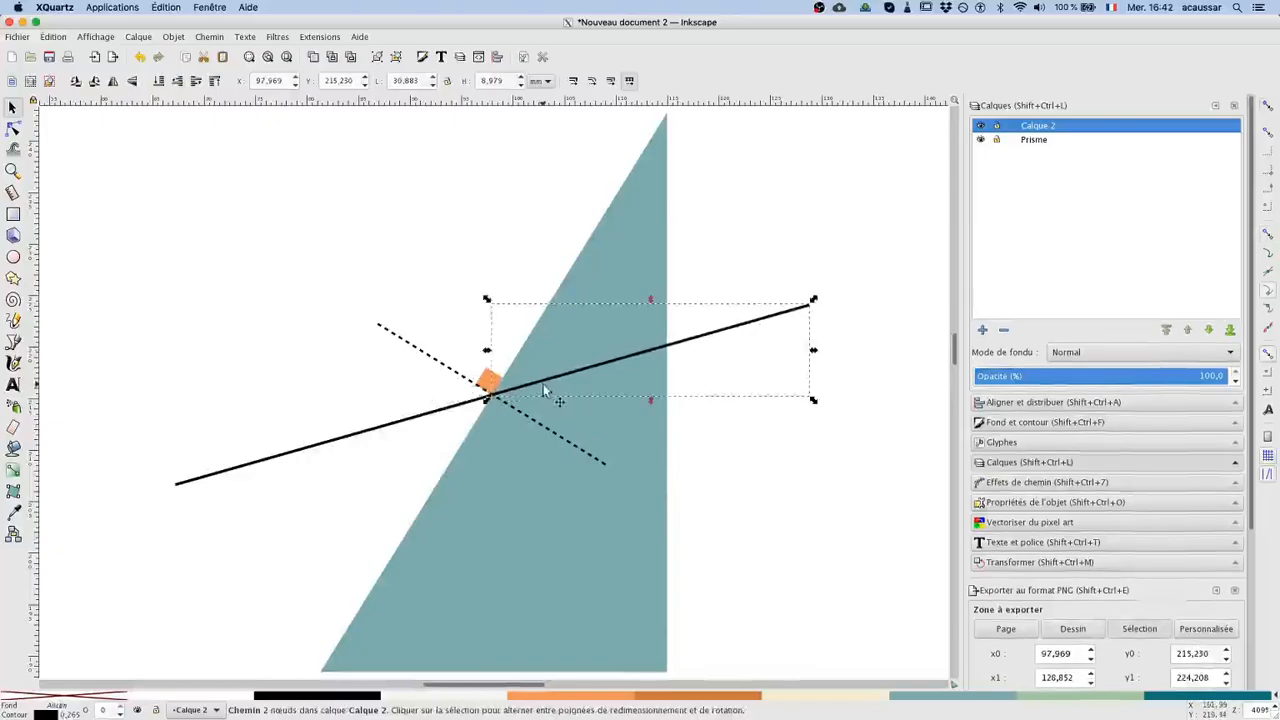
- Set the stroke width of the extension line through the prism to 0,100 mm
left_click(422, 57)
left_click(1112, 149)
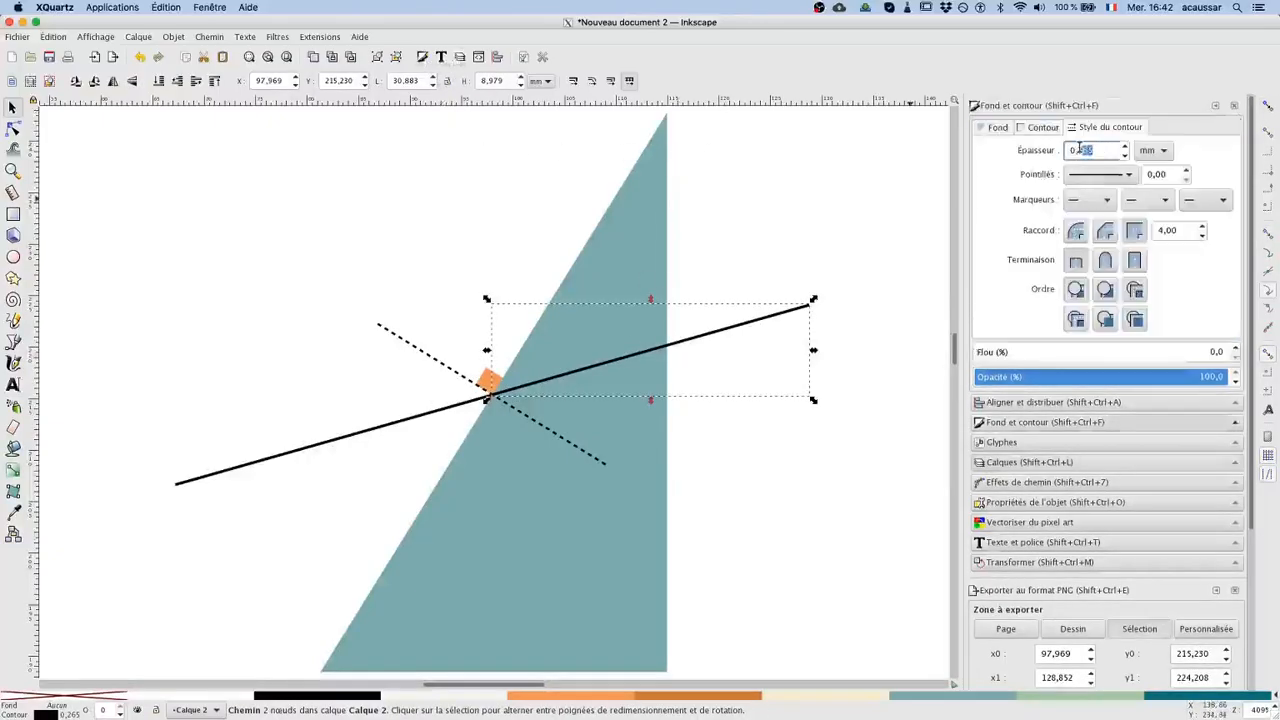
type("100")
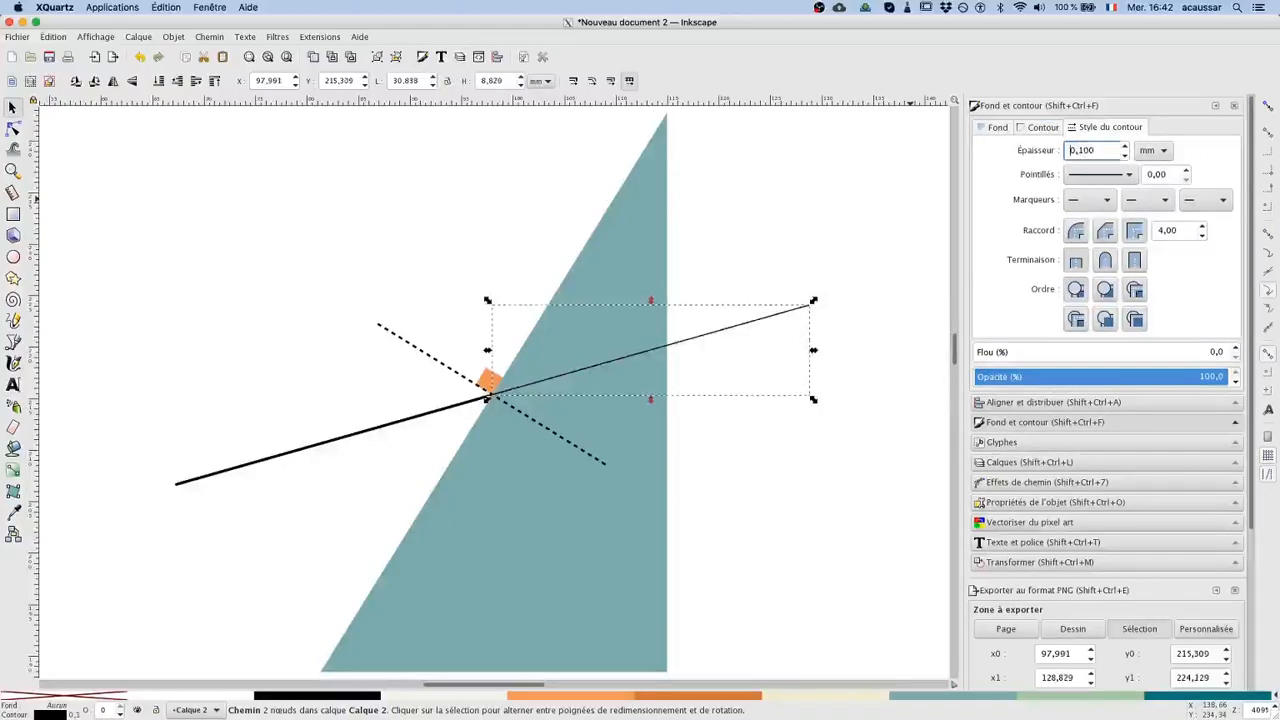
- Assign an arrowhead as the mid marker of the incident ray
left_click(366, 436)
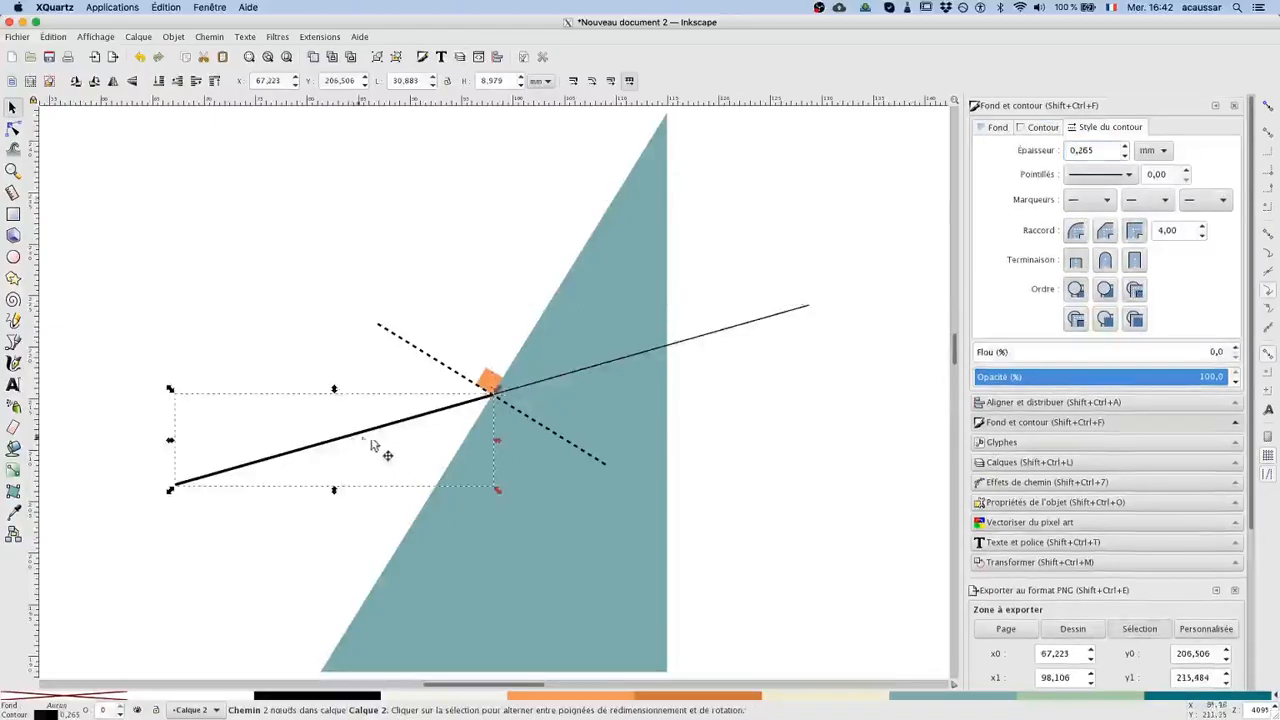
left_click(1146, 205)
left_click(1140, 292)
left_click(416, 438)
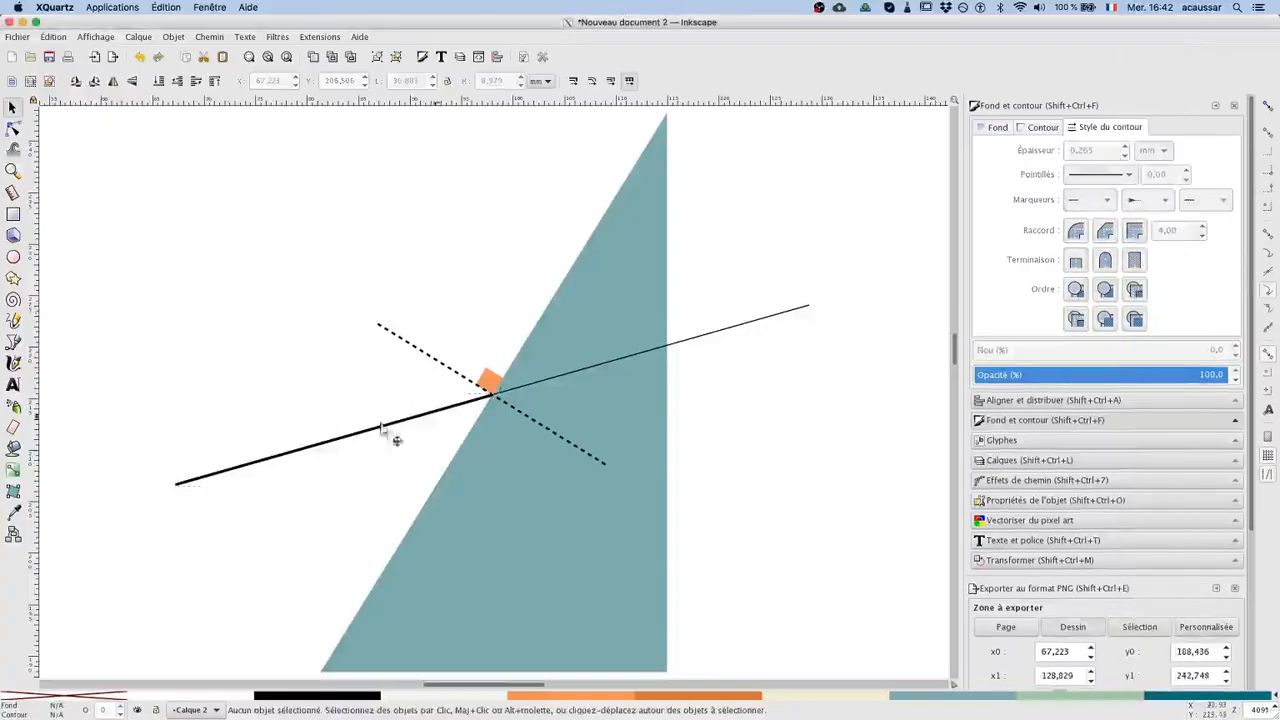
- Insert a node at the middle of the incident ray to carry the arrowhead marker
left_click(344, 443)
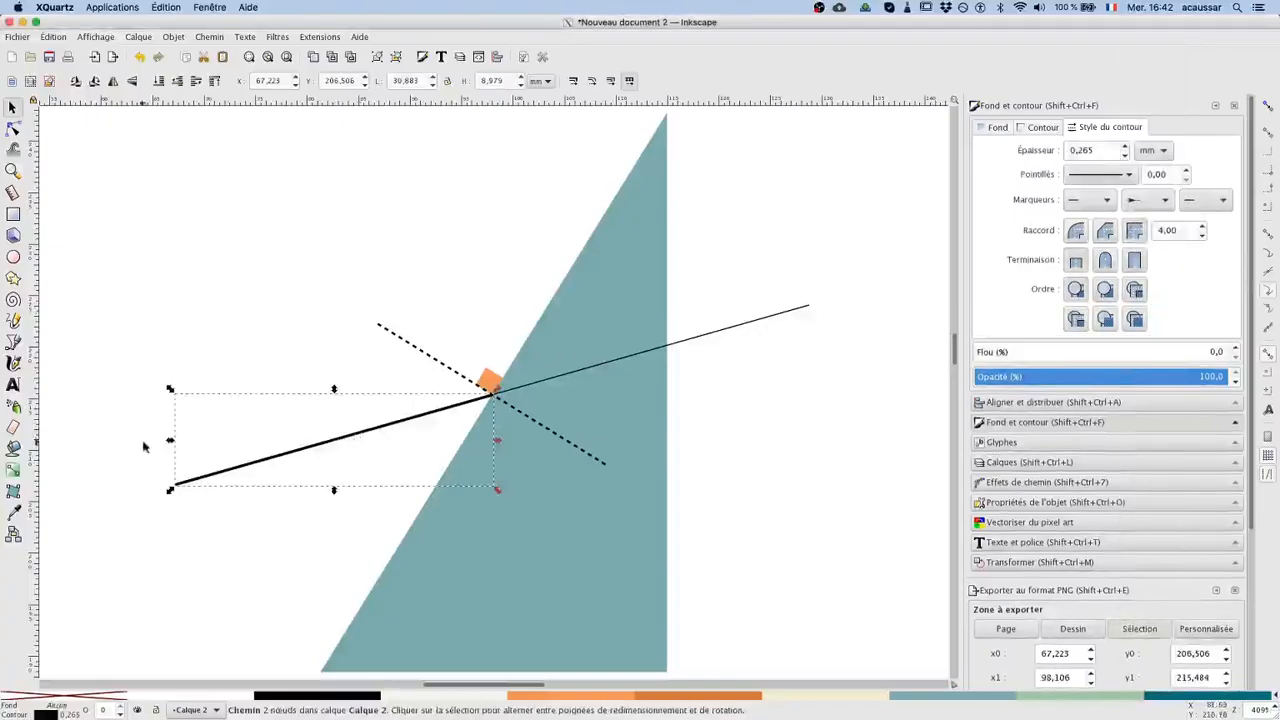
key("n")
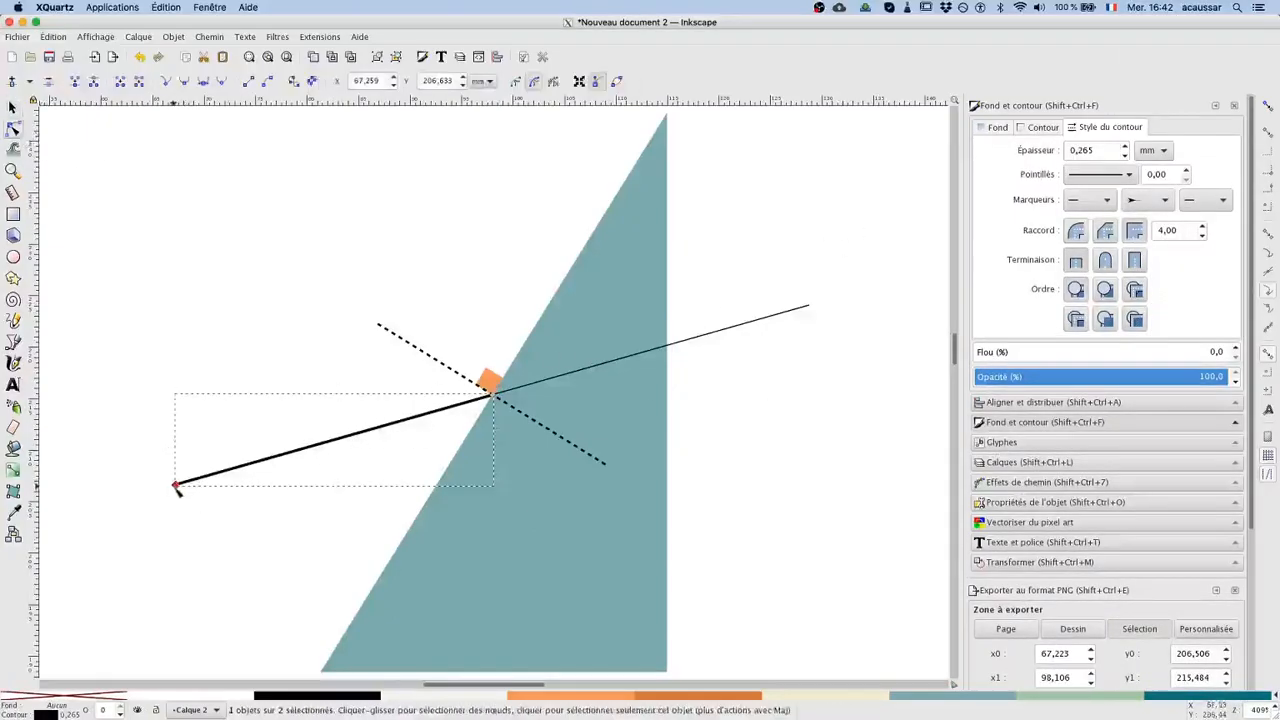
key("ctrl+a")
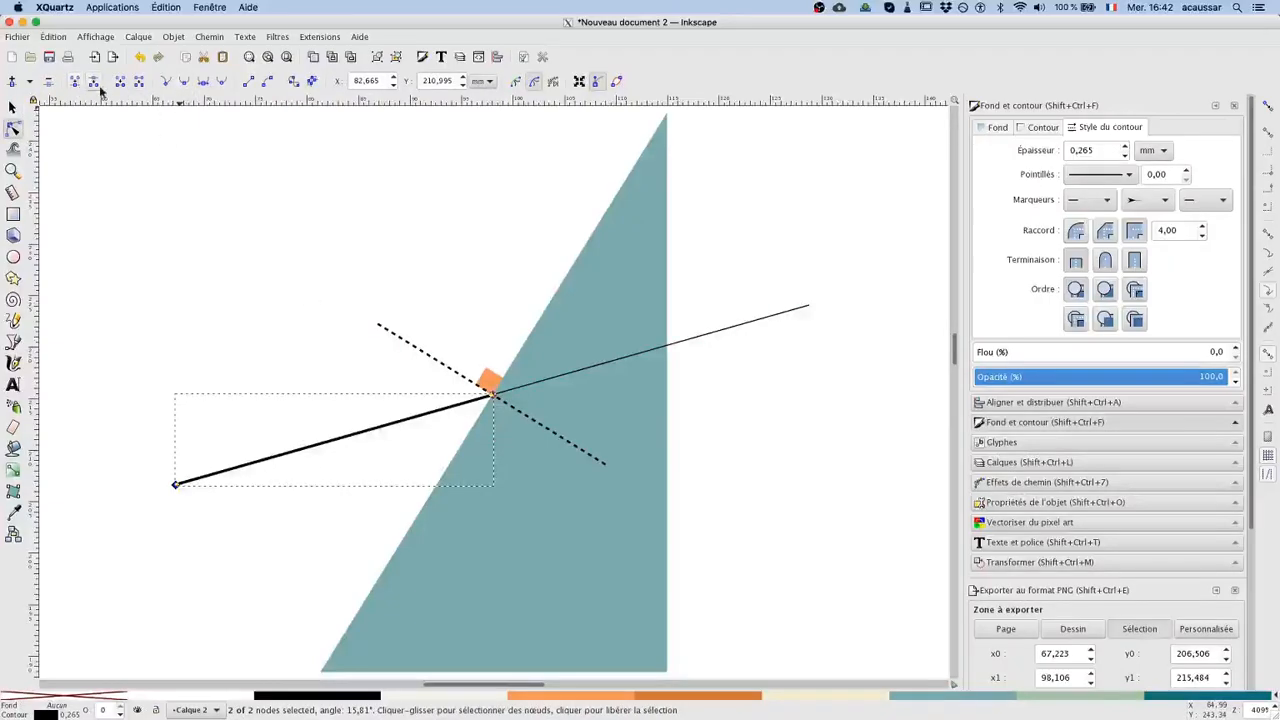
left_click(13, 83)
left_click(13, 107)
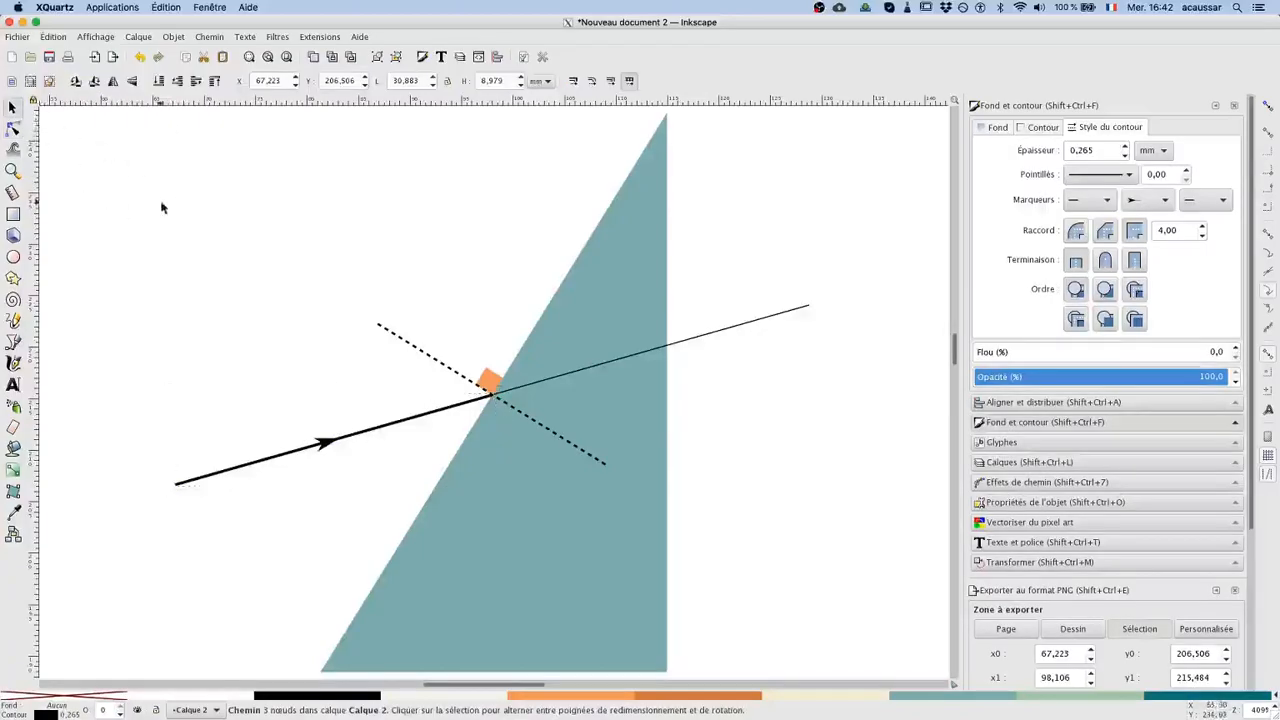
left_click(190, 245)
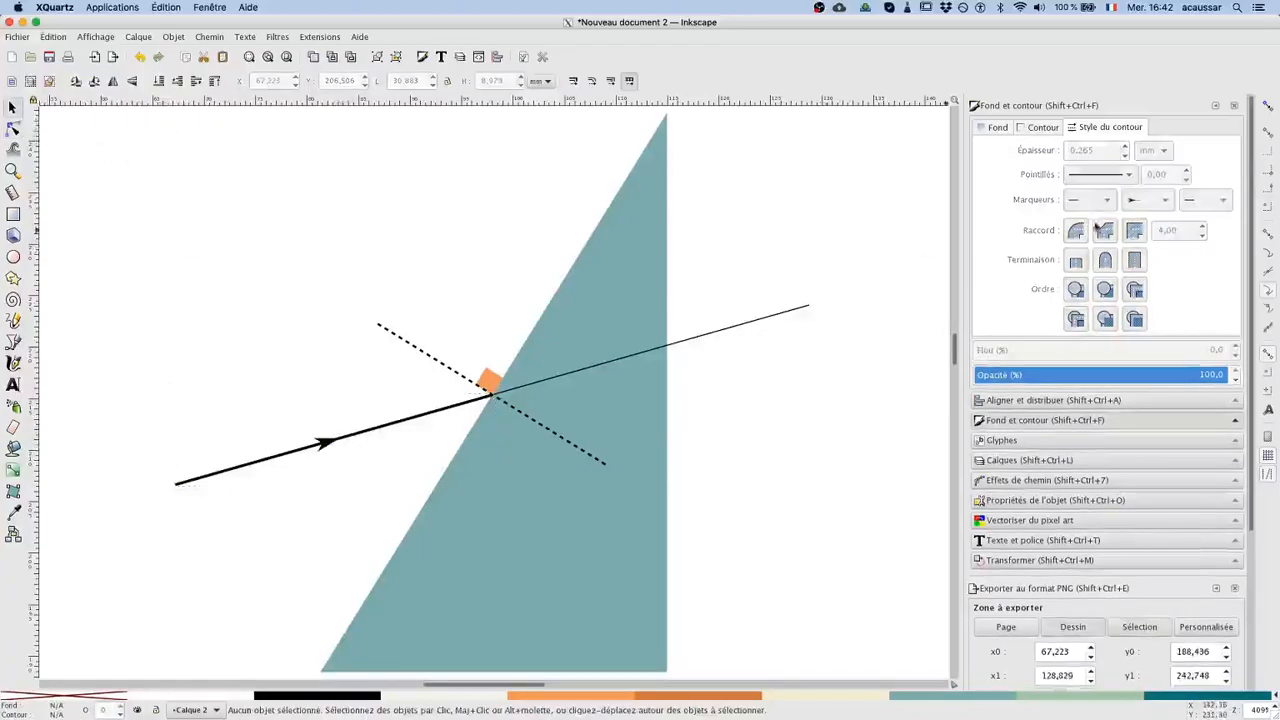
- Copy the incident ray with its mid arrowhead and place the copy over the thin extension line, starting at the intersection point
left_click(422, 418)
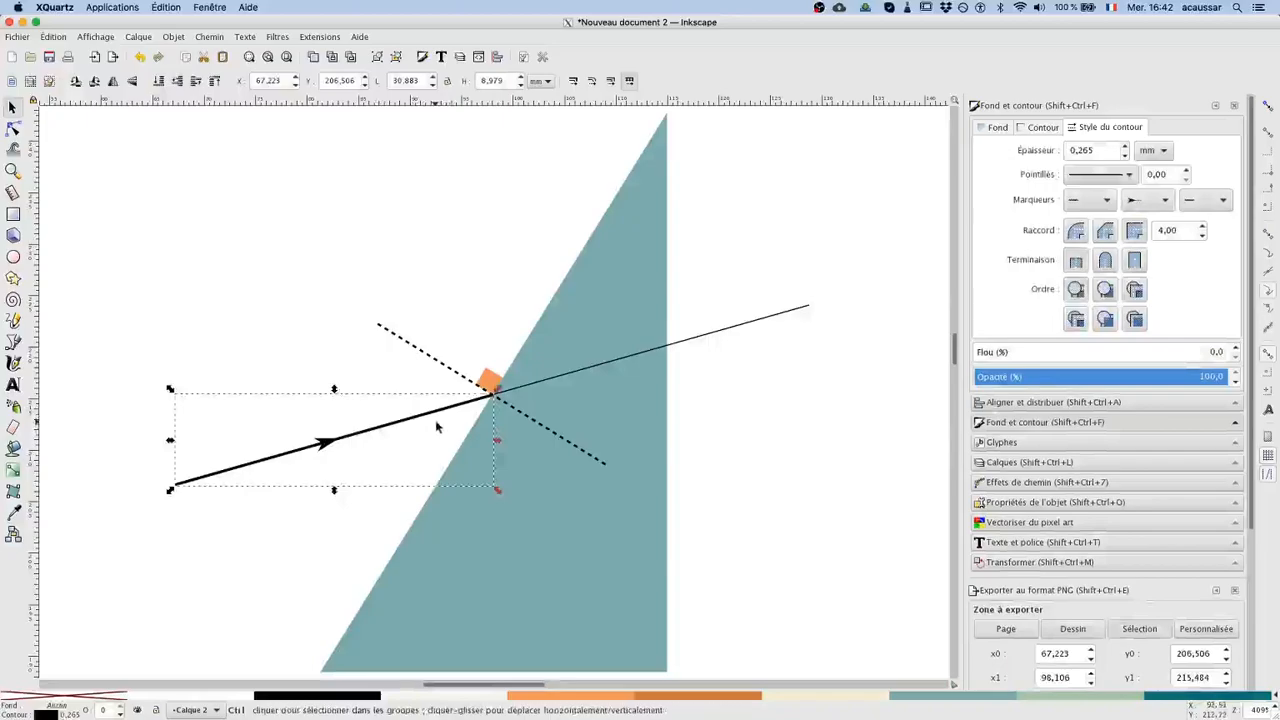
key("ctrl+v")
left_click_drag(448, 424, 665, 349)
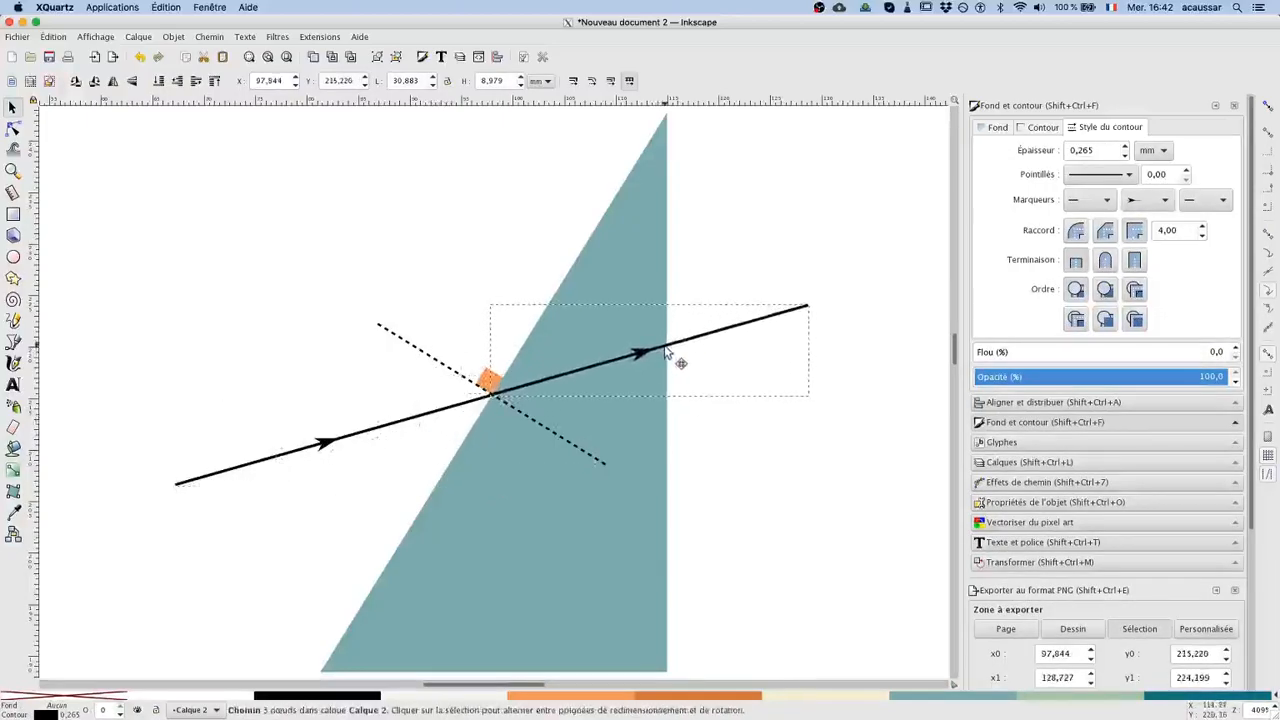
- Rotate the copied ray clockwise about the intersection point, bending it below the straight extension as the refracted ray
left_click(665, 349)
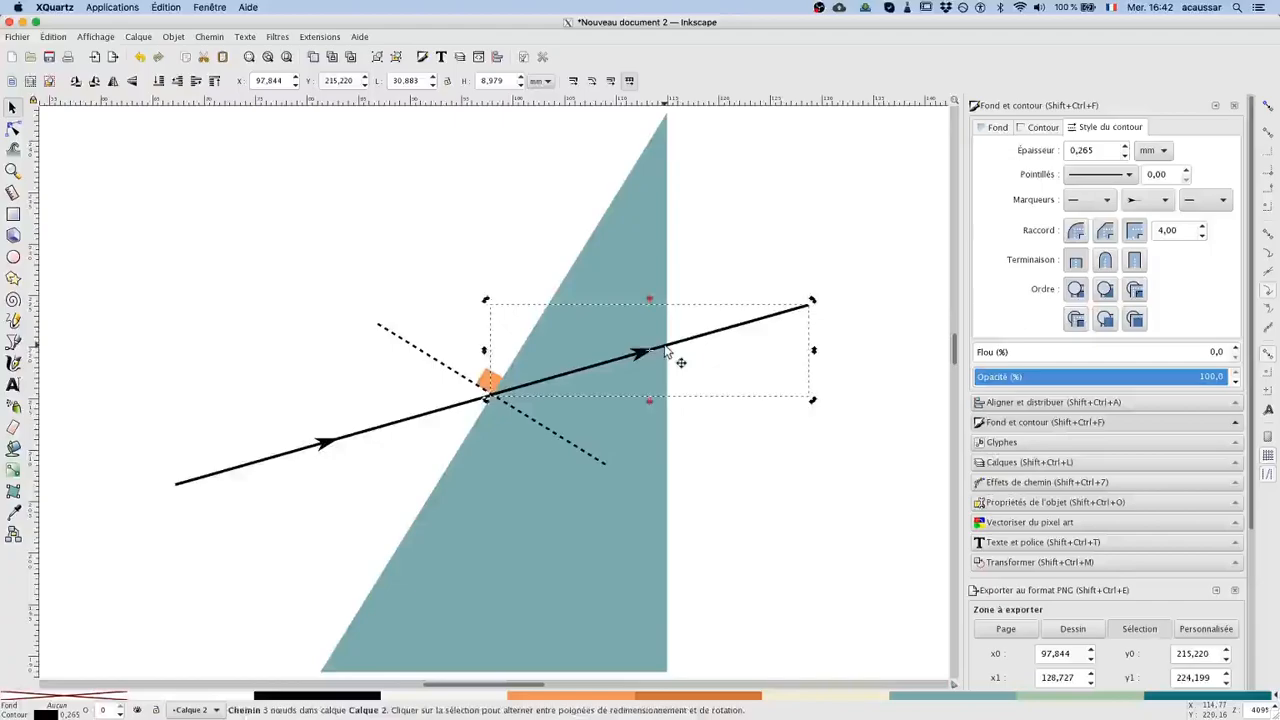
left_click_drag(652, 352, 490, 398)
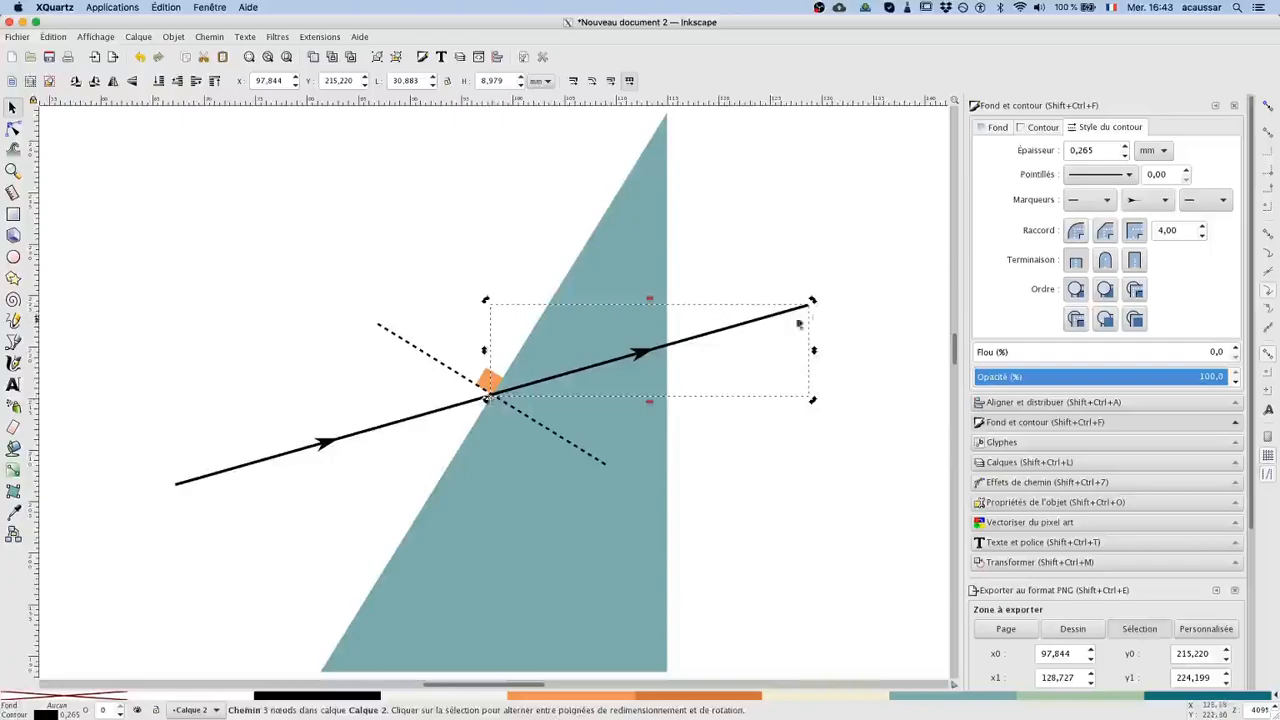
left_click_drag(812, 301, 825, 379)
left_click(802, 432)
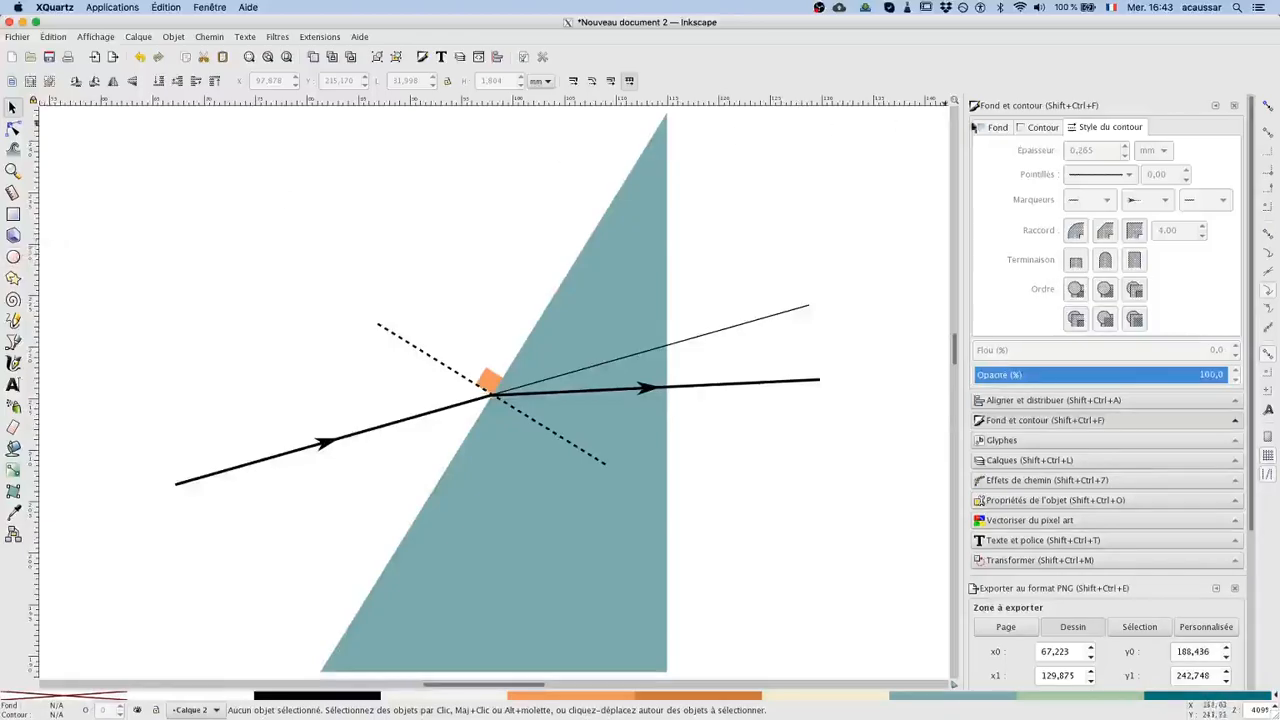
- Rename the layer Calque 2 as Rayons
left_click(498, 60)
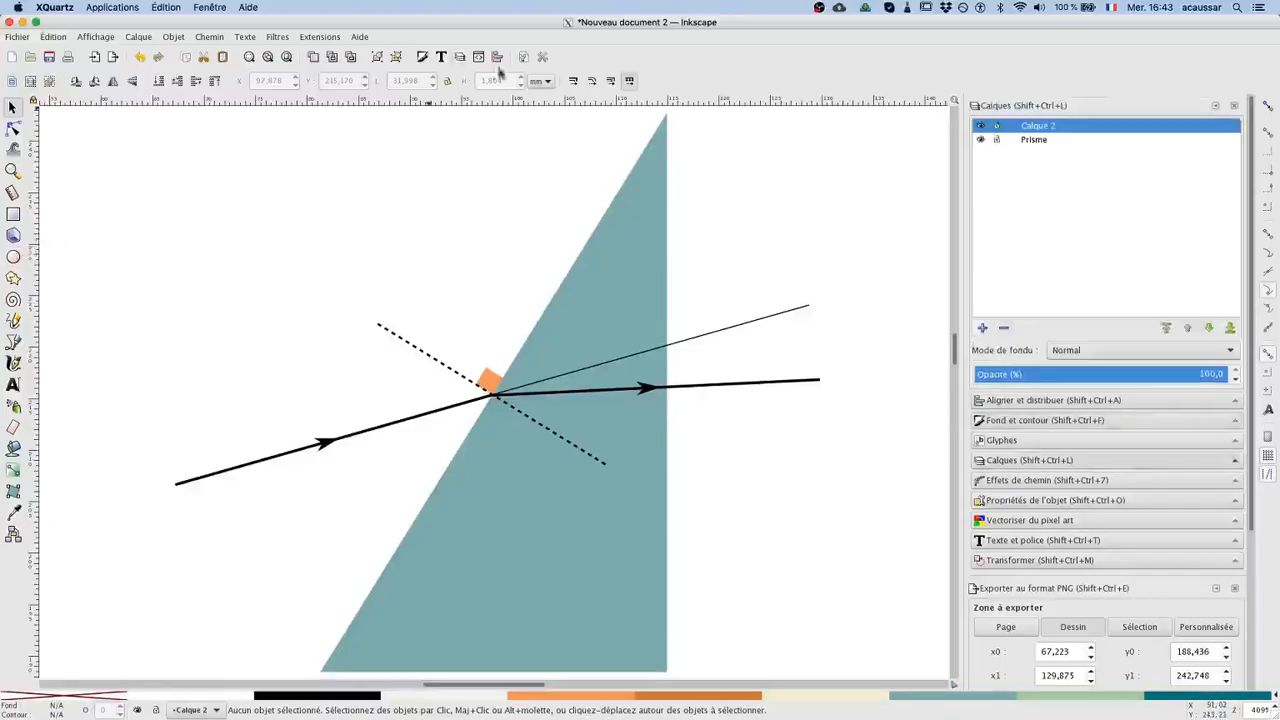
double_click(1037, 126)
type("Rayons")
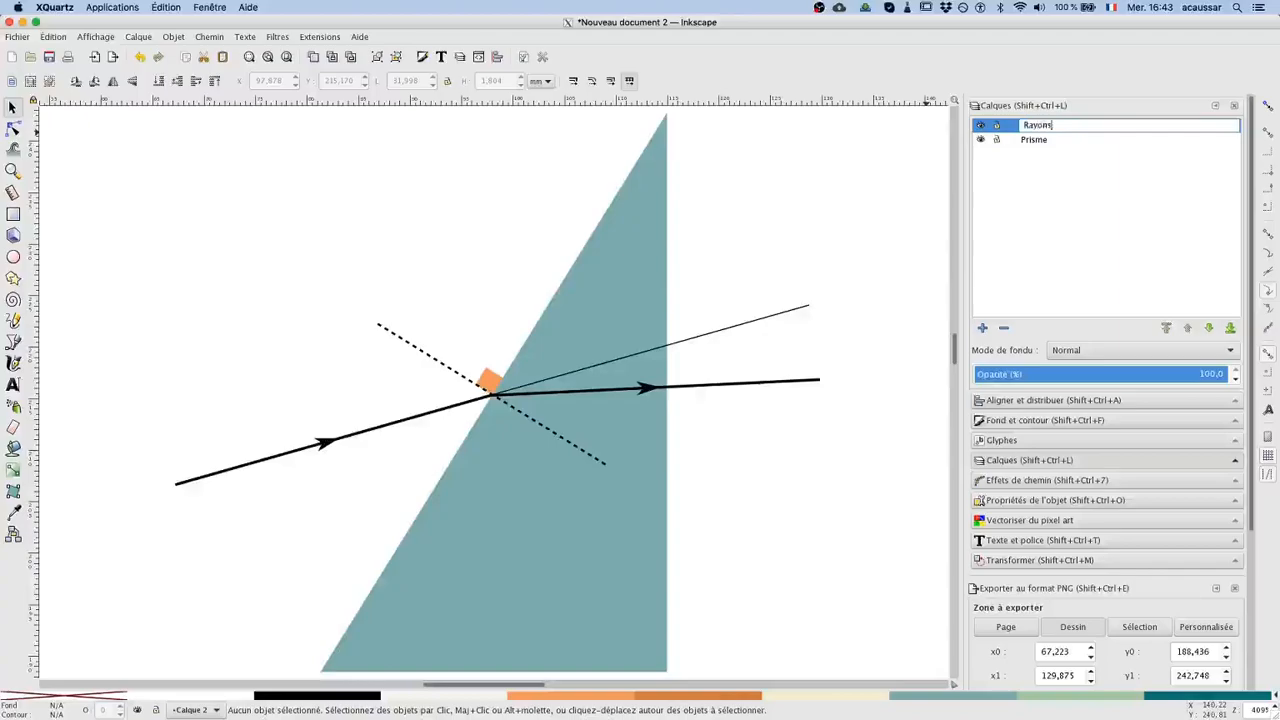
key("Return")
- Add a new layer named Angles above the Rayons layer
left_click(983, 329)
type("Angles")
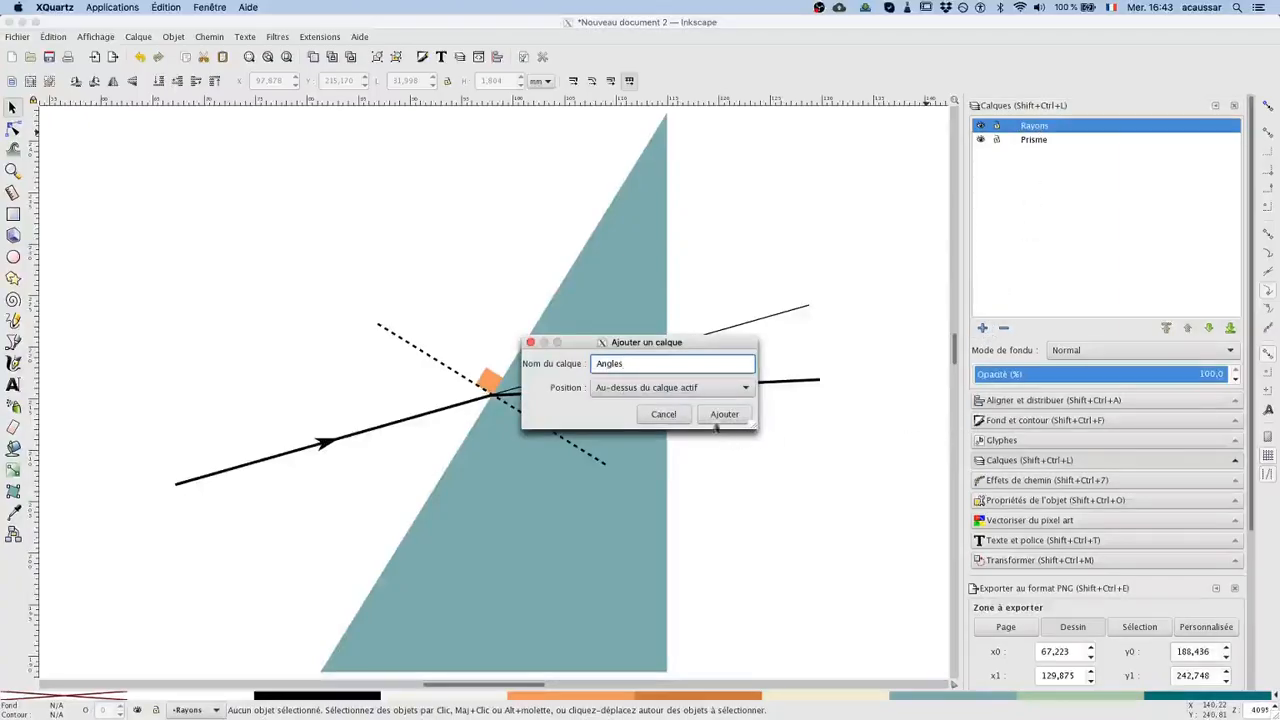
left_click(718, 418)
- Draw a whole cream-filled circle about 7,8 mm in diameter in the empty area beside the prism
left_click(13, 257)
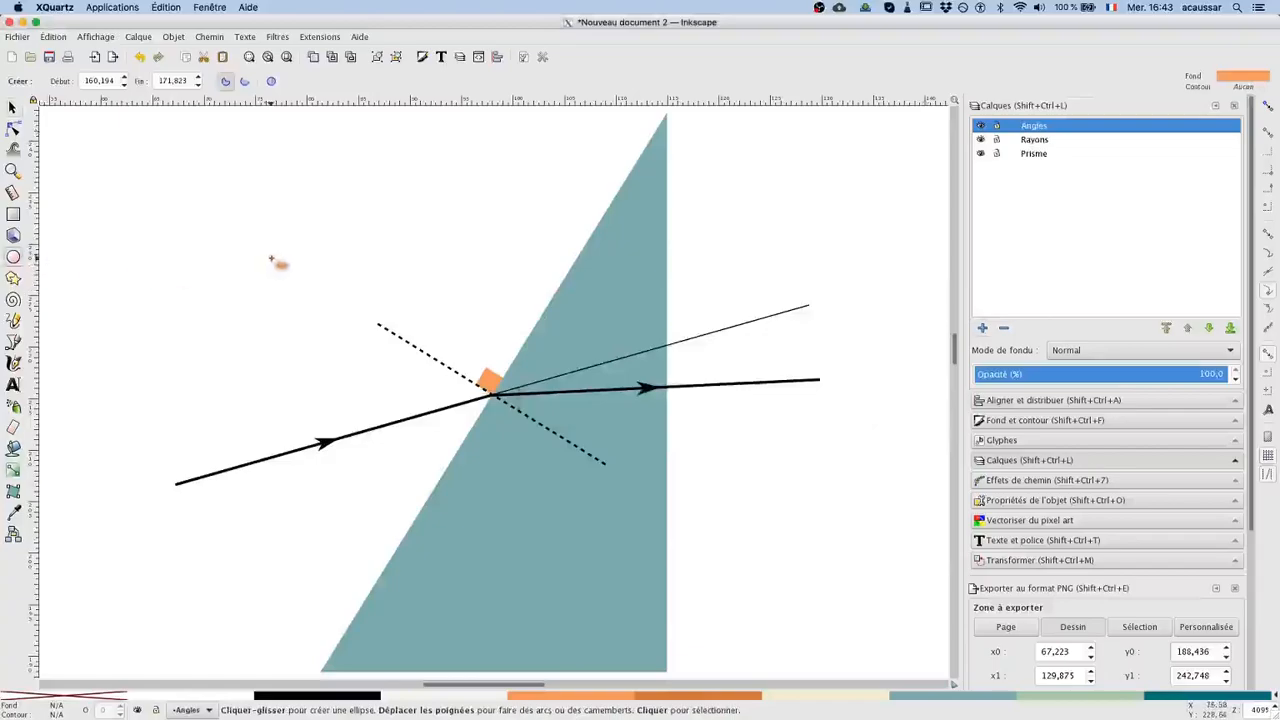
left_click(815, 701)
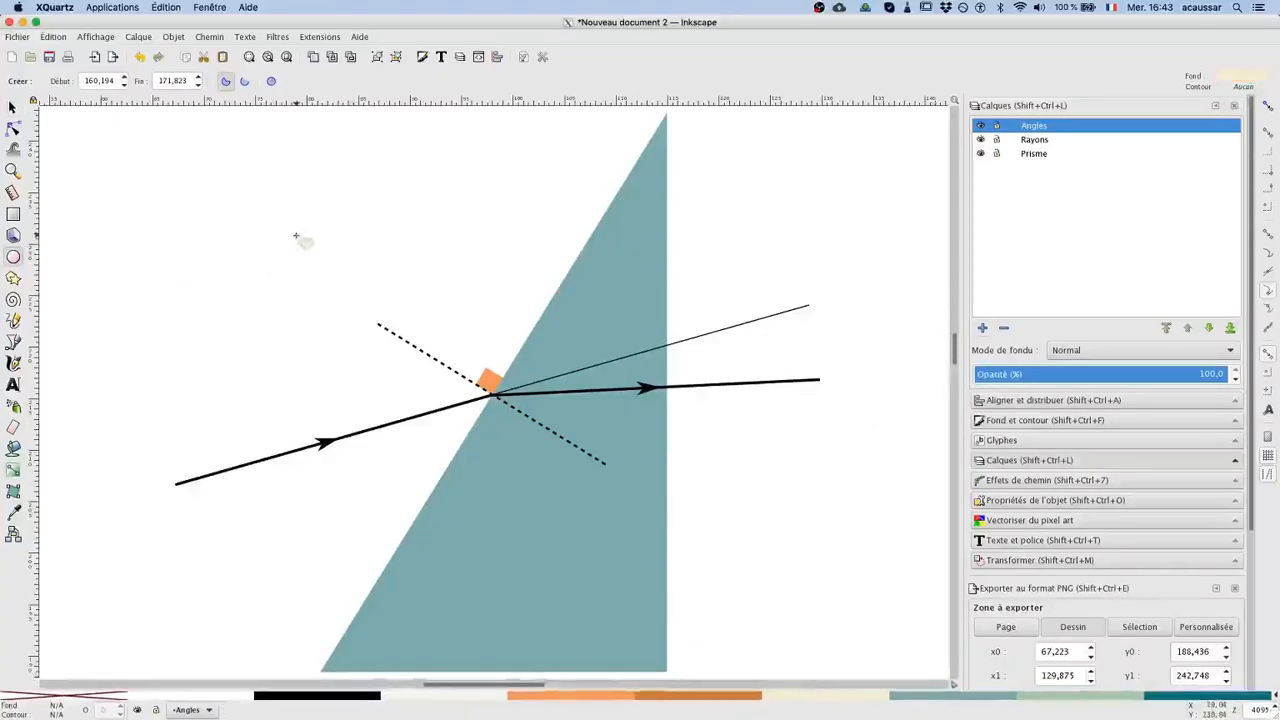
left_click_drag(296, 236, 368, 344)
left_click(283, 82)
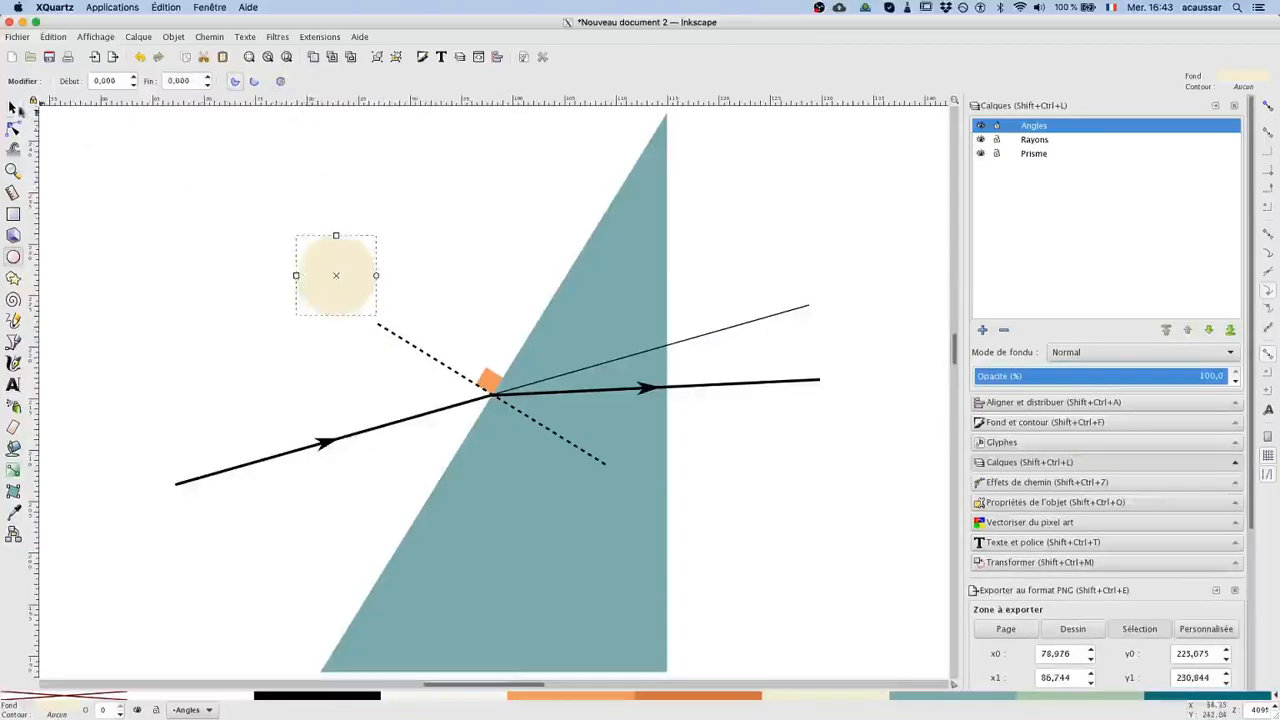
- Move the cream circle so its centre lies on the point where the incident ray meets the prism
left_click(13, 107)
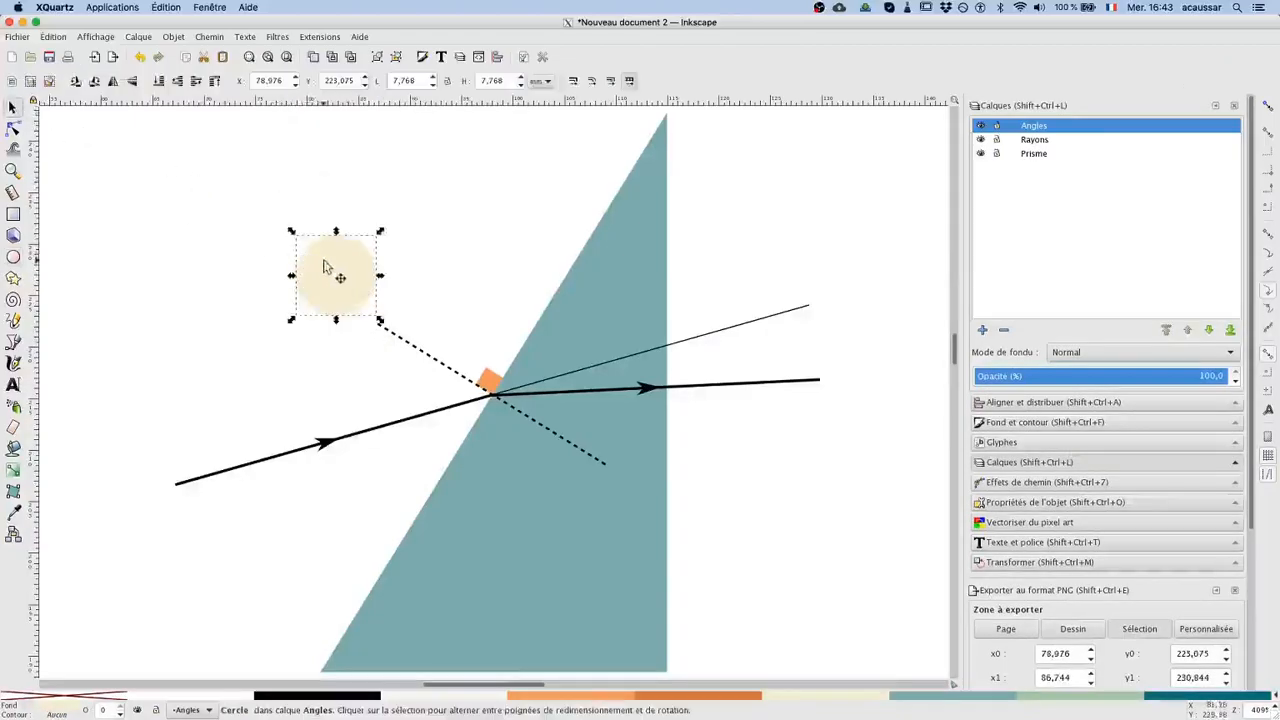
left_click(13, 129)
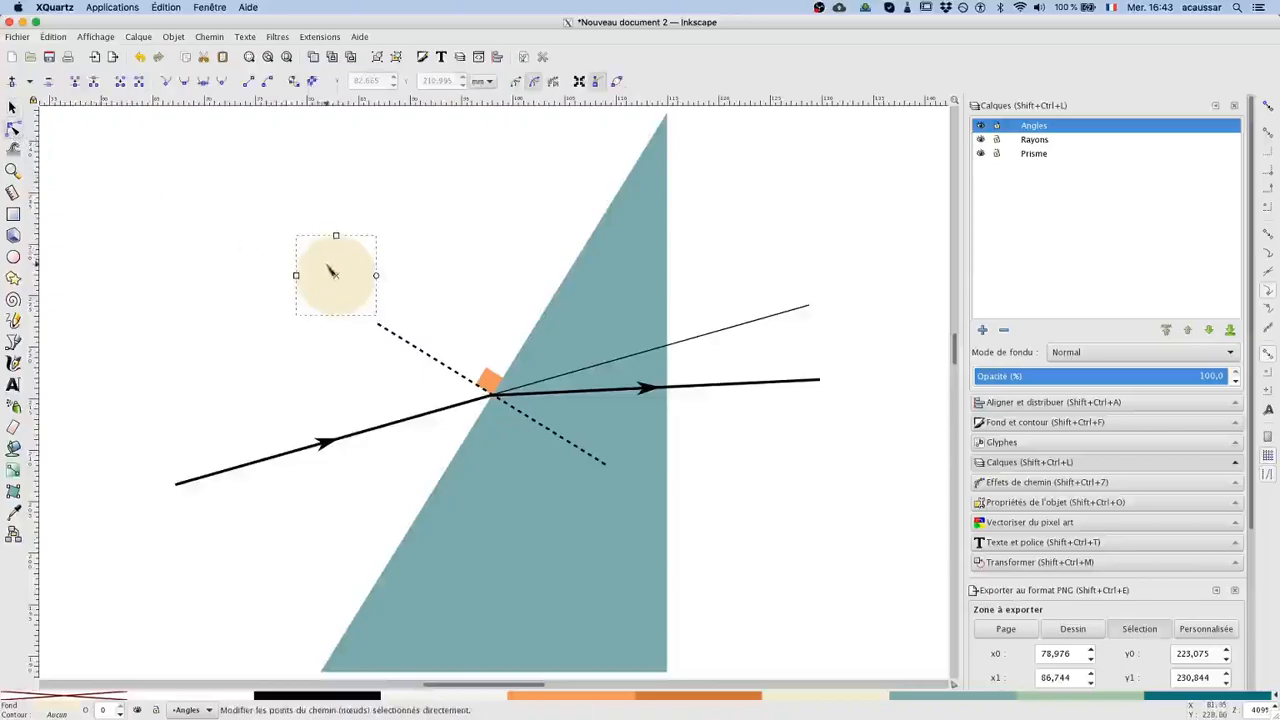
mouse_move(340, 282)
left_mouse_down()
mouse_move(398, 300)
mouse_move(429, 343)
mouse_move(336, 296)
left_mouse_up()
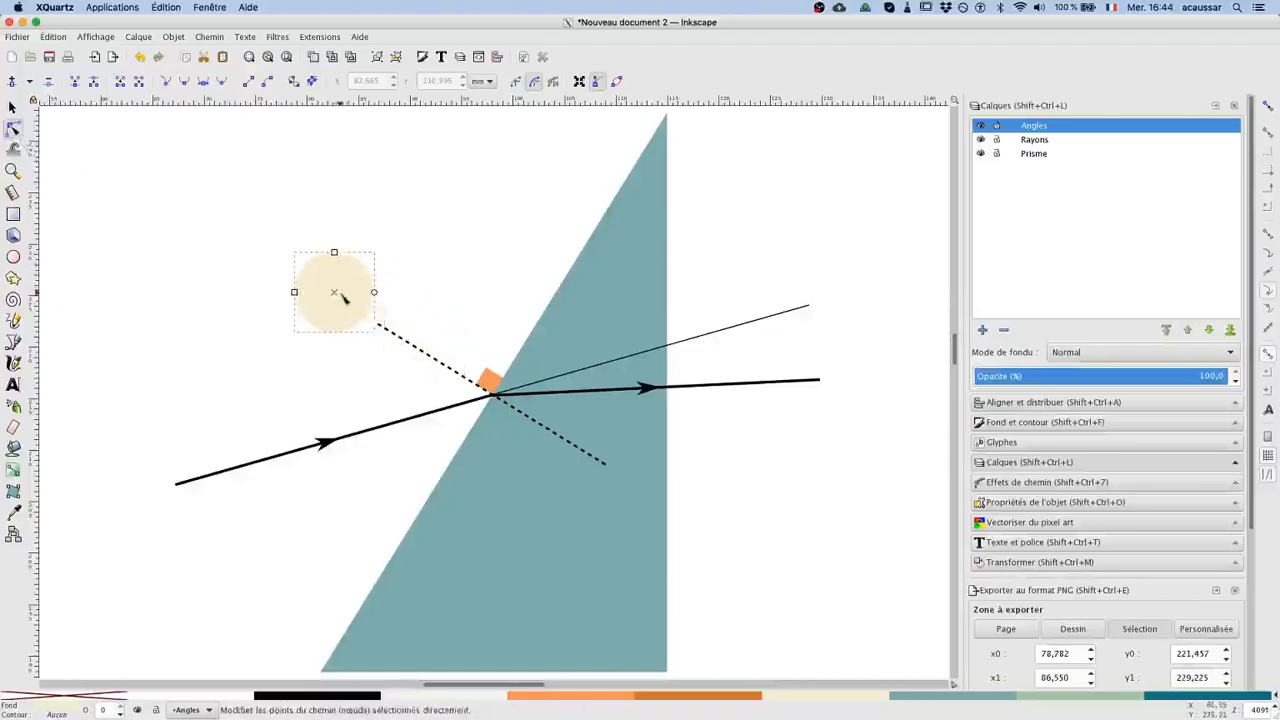
left_click_drag(336, 296, 497, 397)
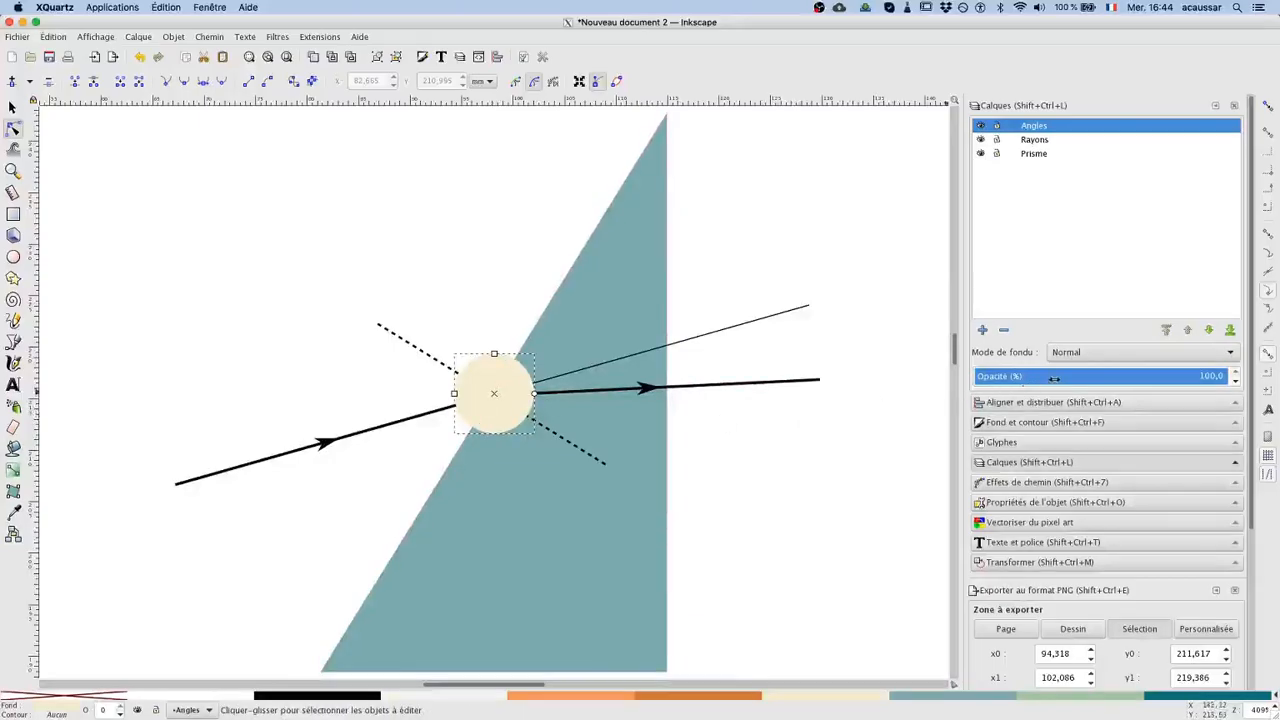
- Lower the Angles layer's opacity to 61,8 % to fine-tune the circle's centre on the intersection point, and restore it to 100 %
left_click_drag(1197, 383, 1131, 381)
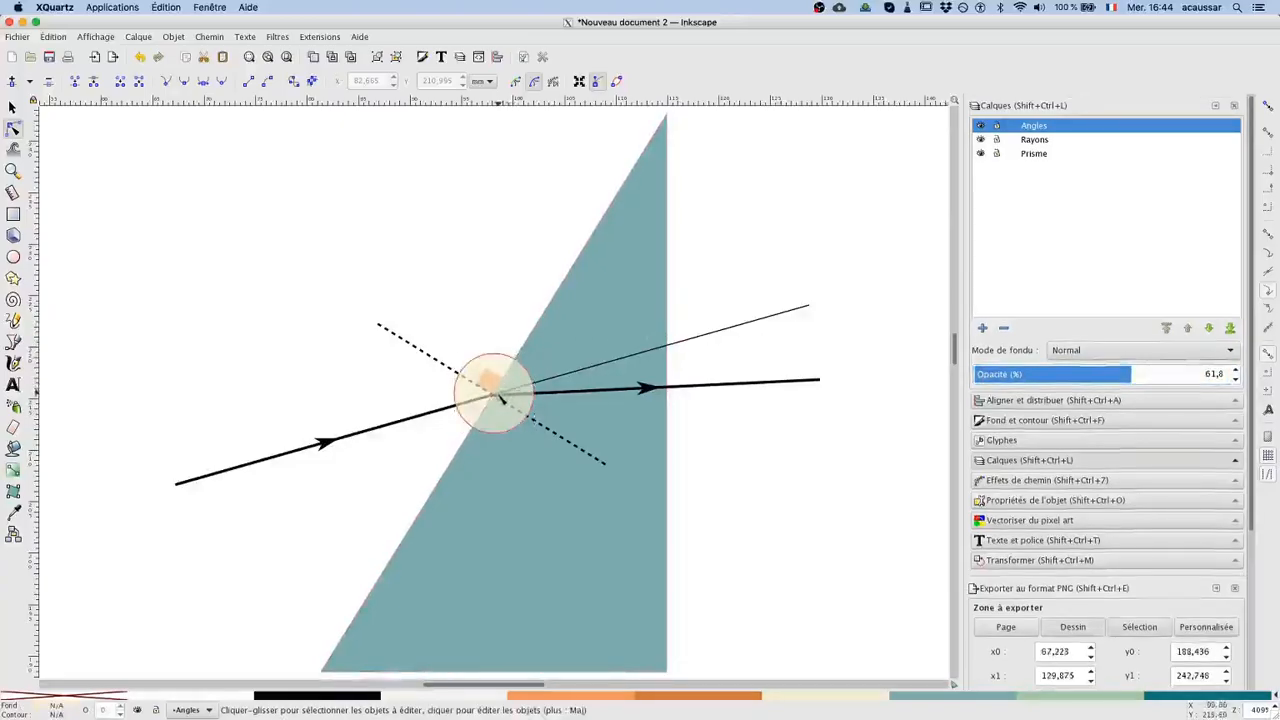
left_click_drag(497, 398, 495, 399)
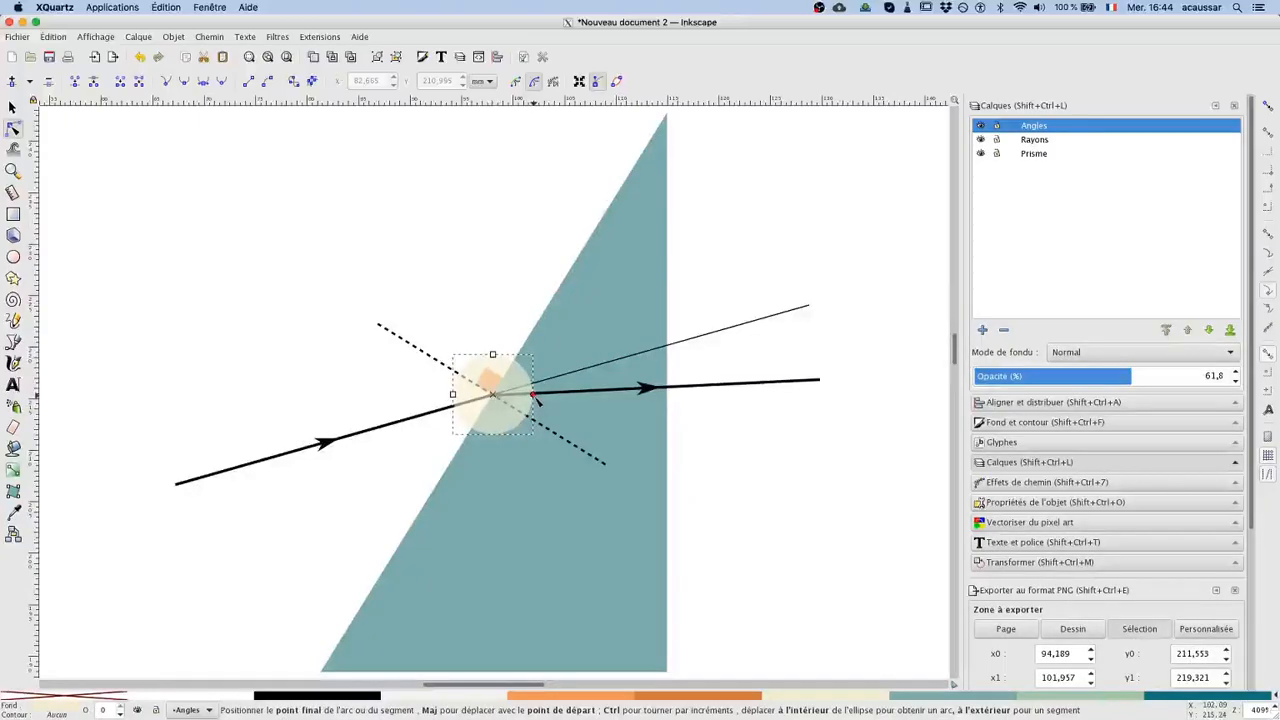
left_click_drag(1132, 380, 1232, 378)
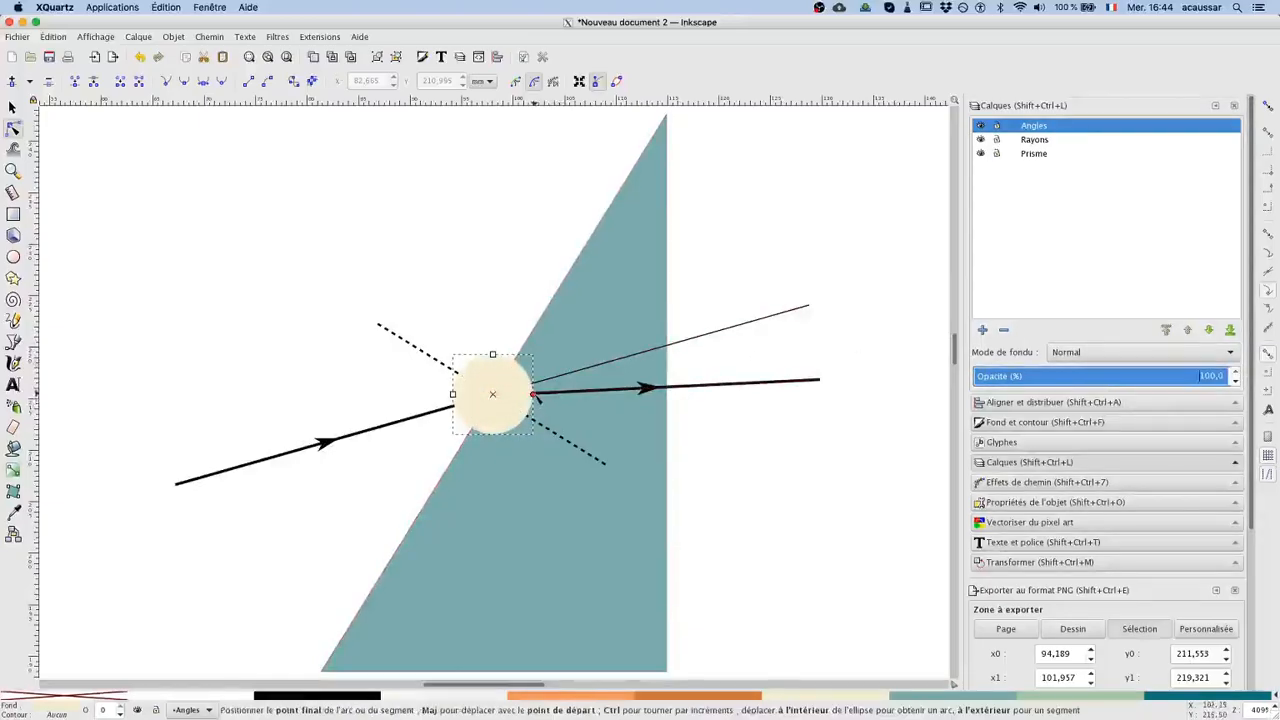
- Reduce the circle to a closed pie slice spanning the angle between the dashed normal and the incident ray
left_click_drag(535, 398, 460, 373)
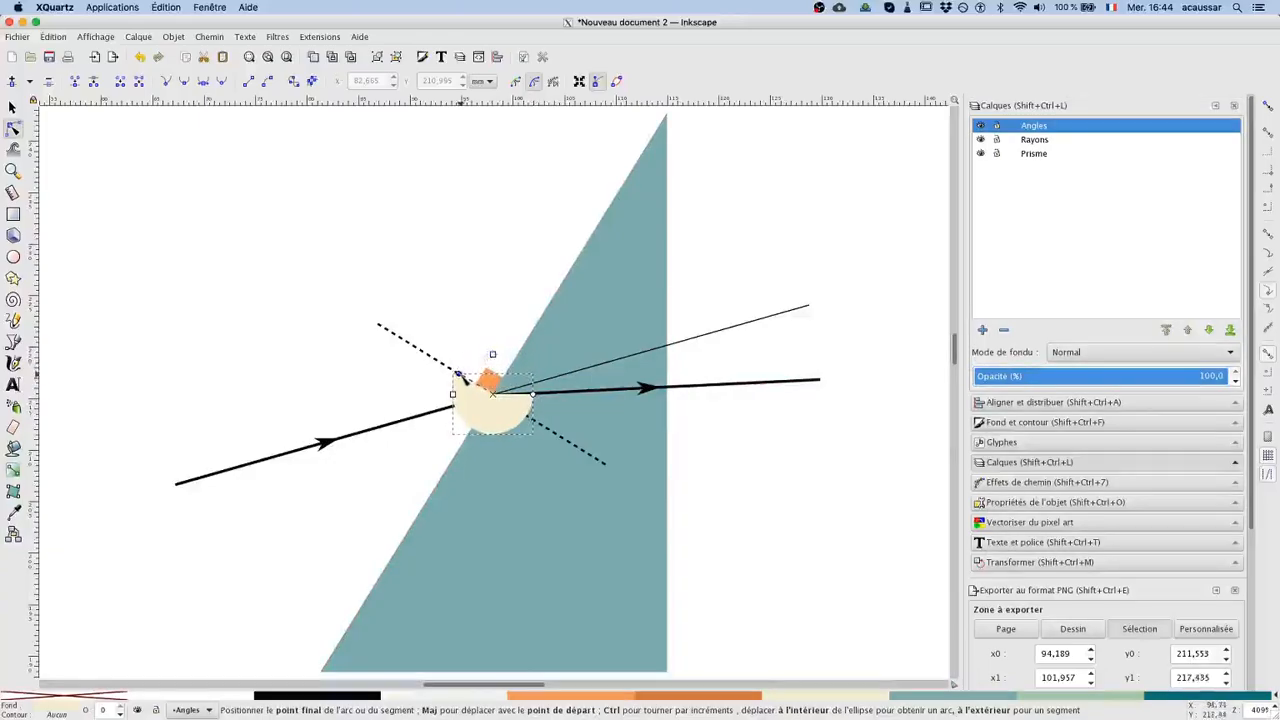
left_click_drag(533, 394, 452, 396)
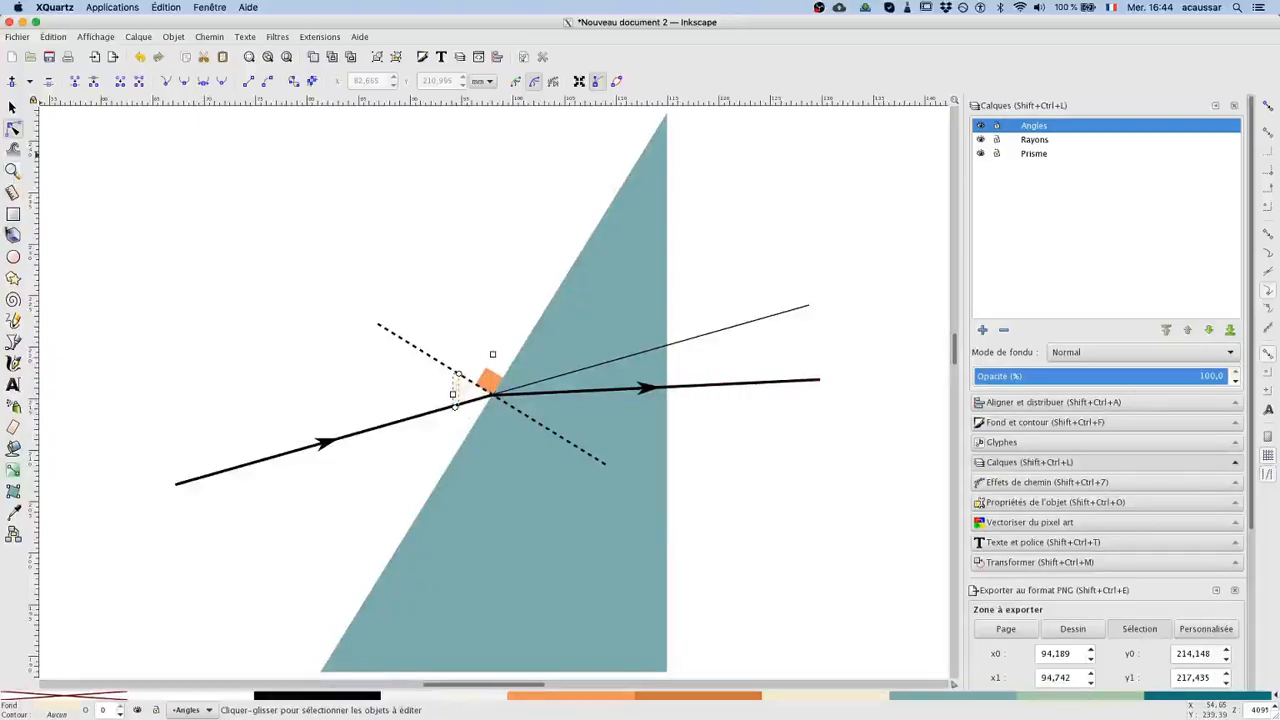
left_click(13, 259)
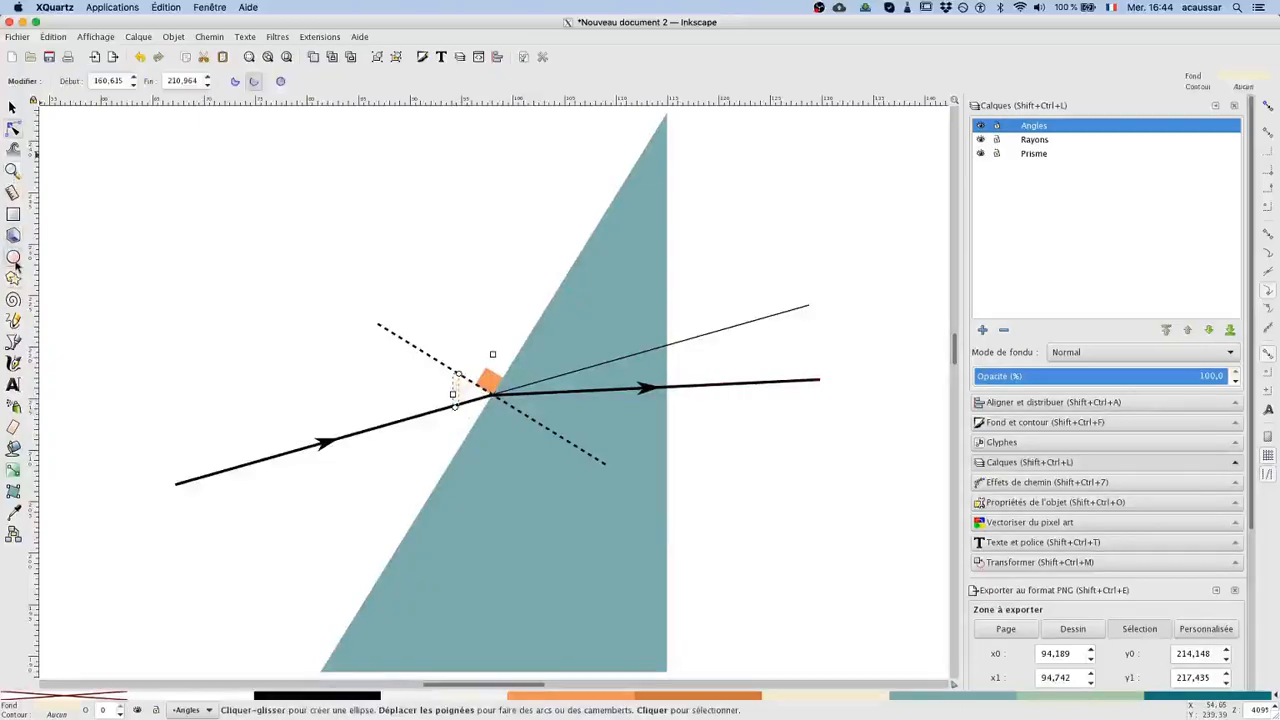
left_click(235, 83)
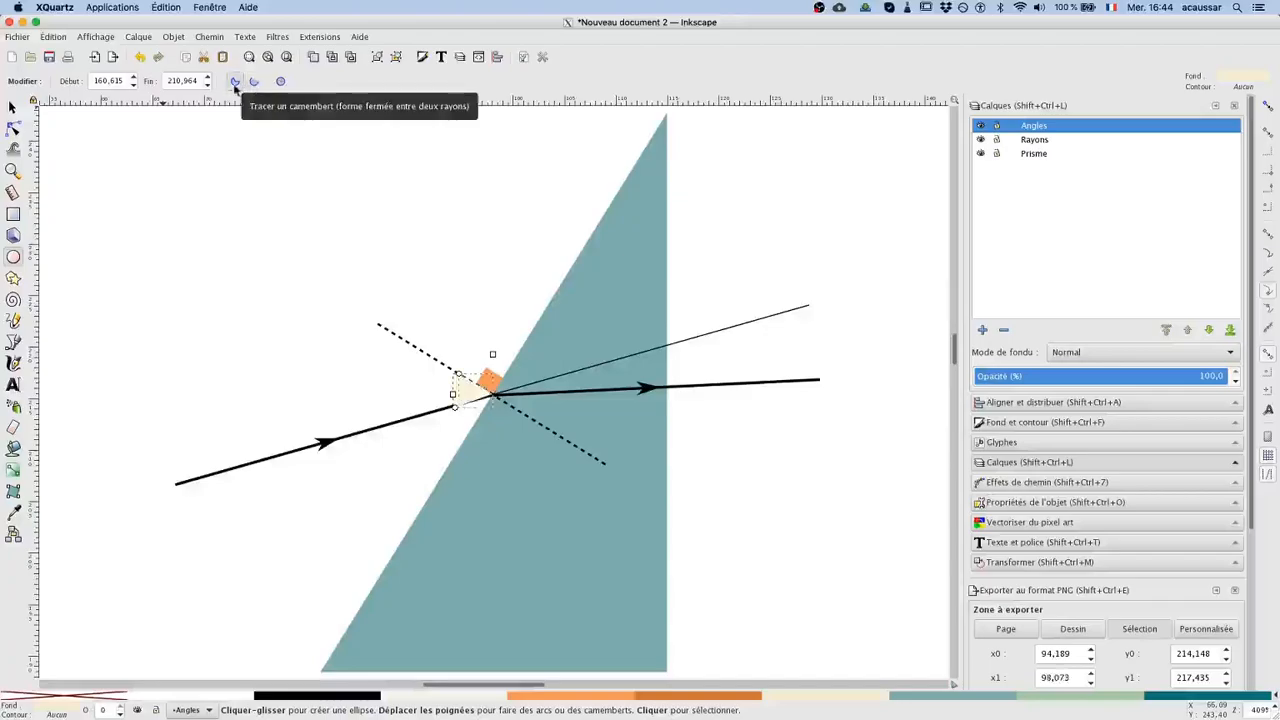
- Refine the pie slice so its tip sits exactly on the intersection point and its lower edge follows the incident ray
key("z")
left_click_drag(417, 335, 466, 355)
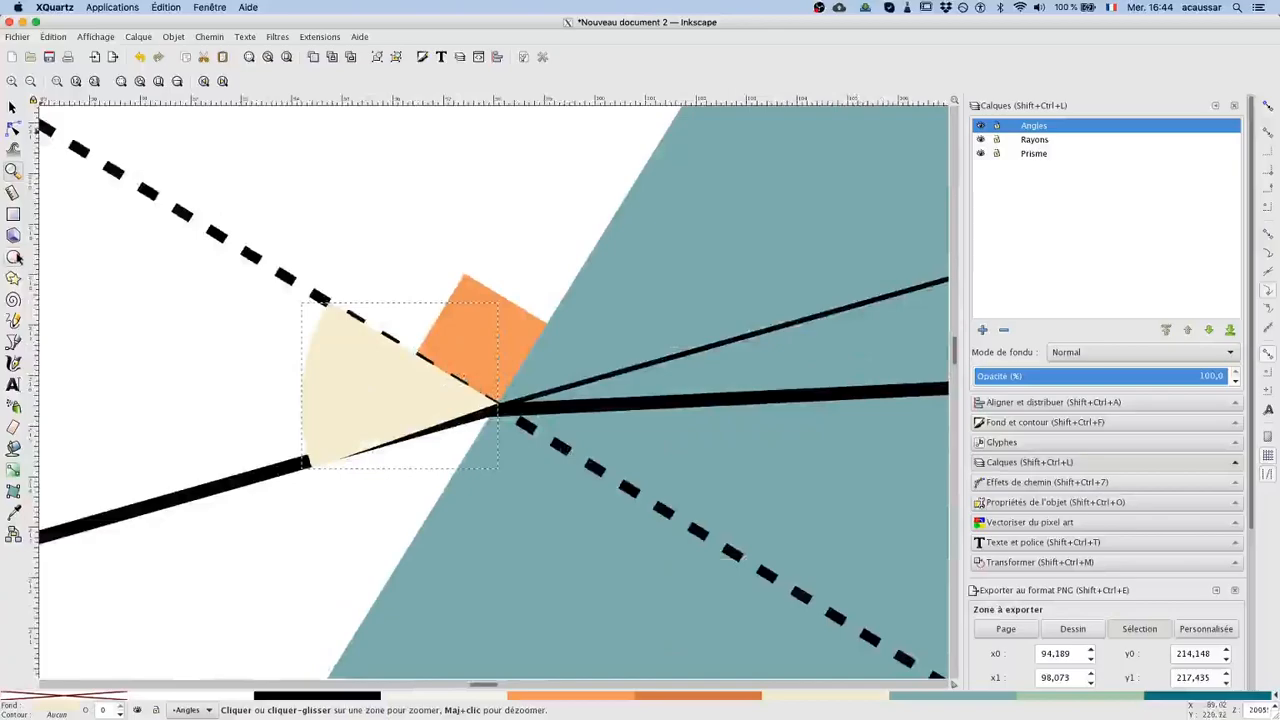
left_click(15, 257)
left_click(13, 128)
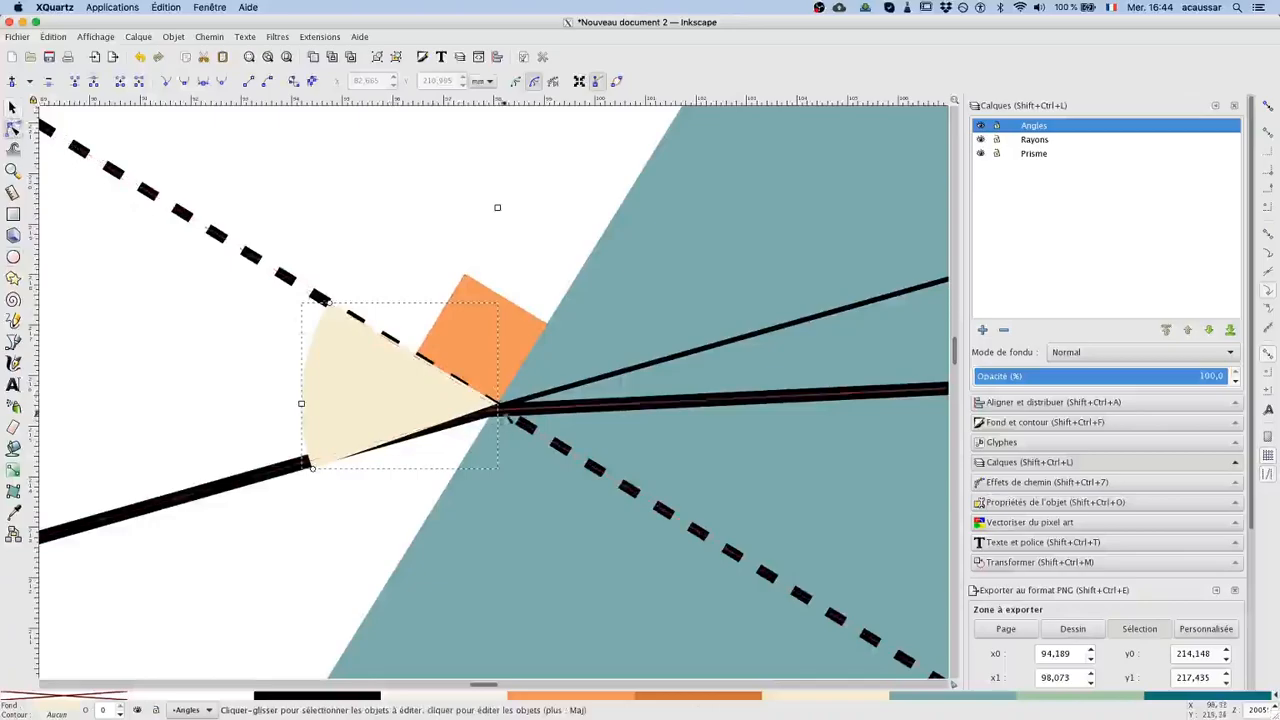
left_click_drag(498, 407, 497, 410)
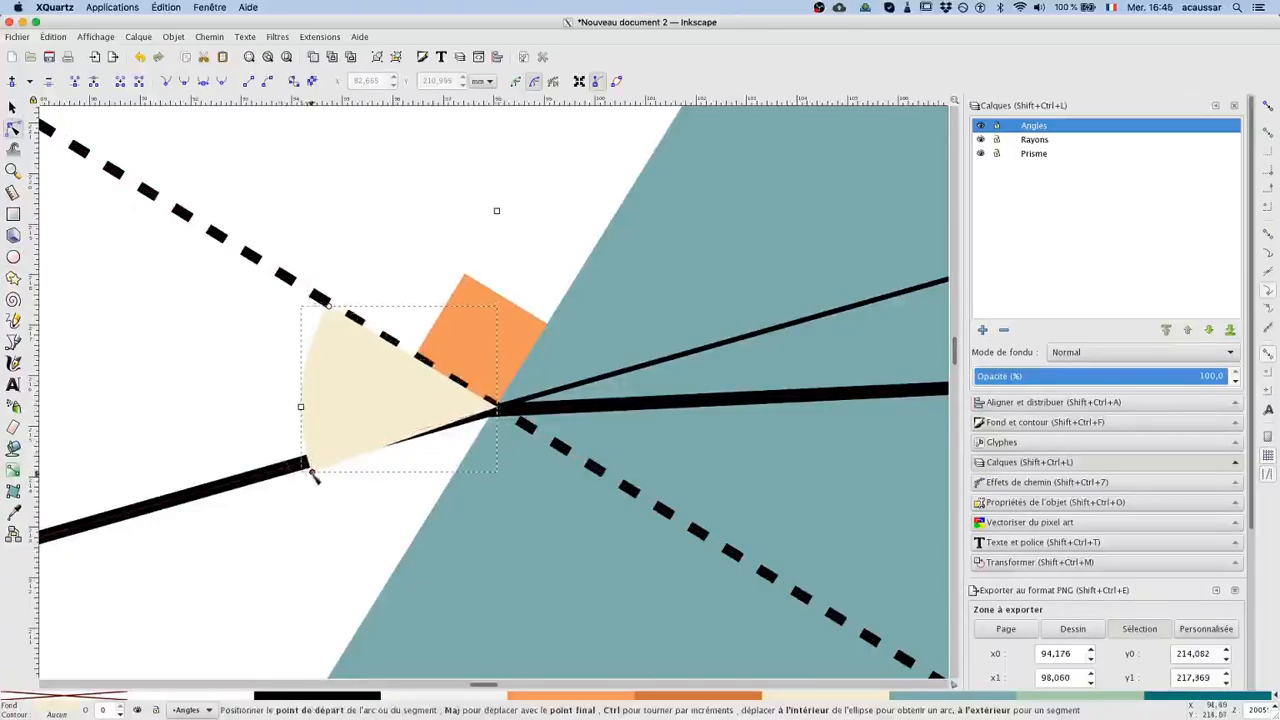
left_click_drag(314, 474, 306, 463)
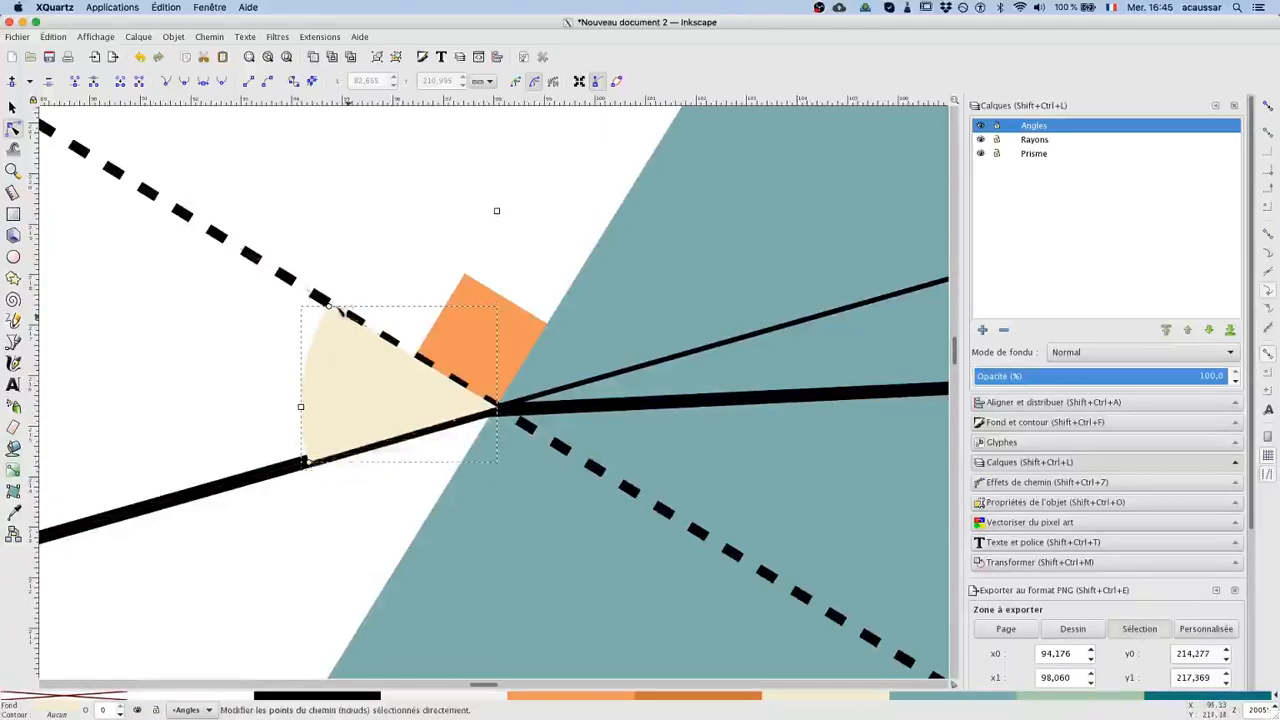
- Lower the Angles layer beneath the Rayons layer, and lock the Rayons and Prisme layers
left_click(12, 107)
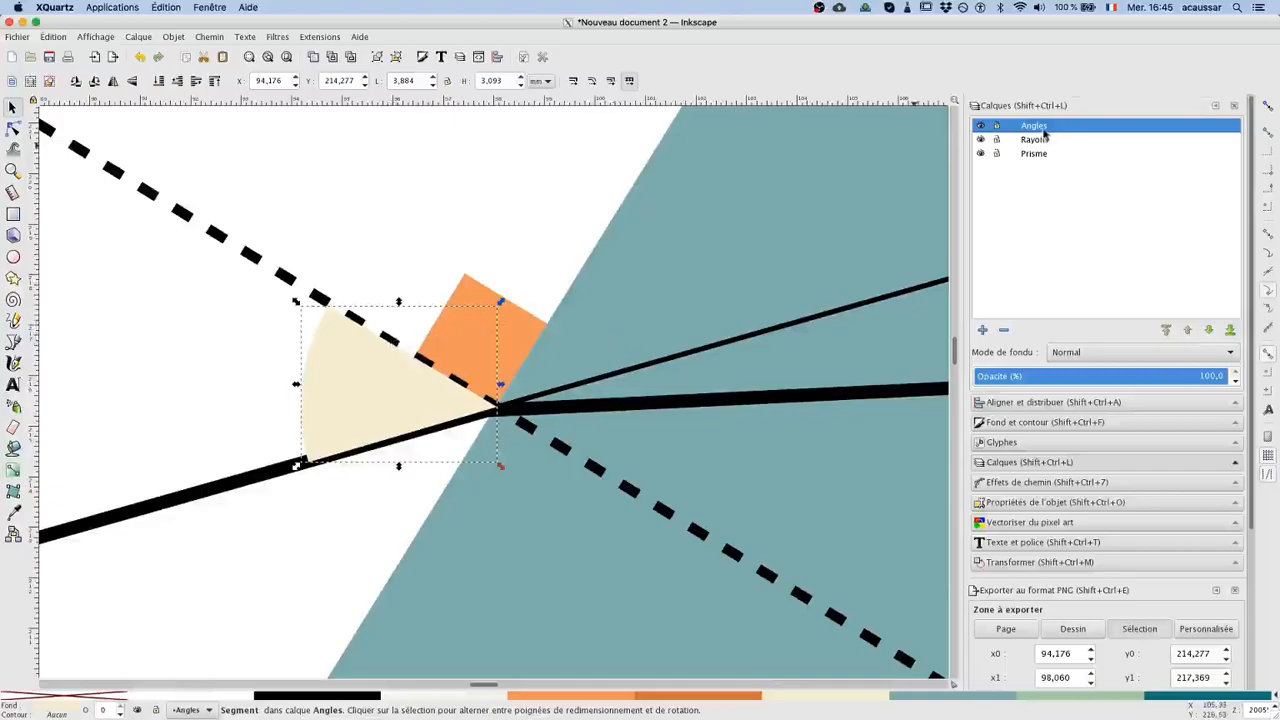
left_click(1209, 330)
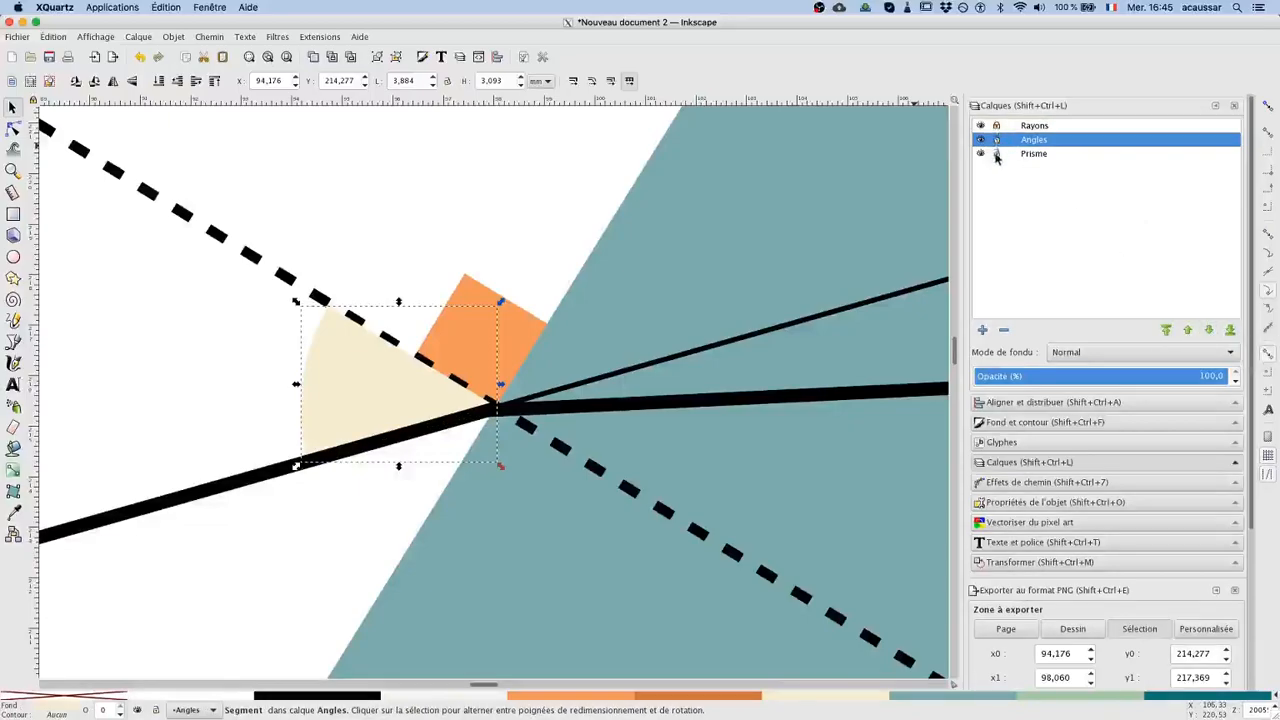
left_click(472, 236)
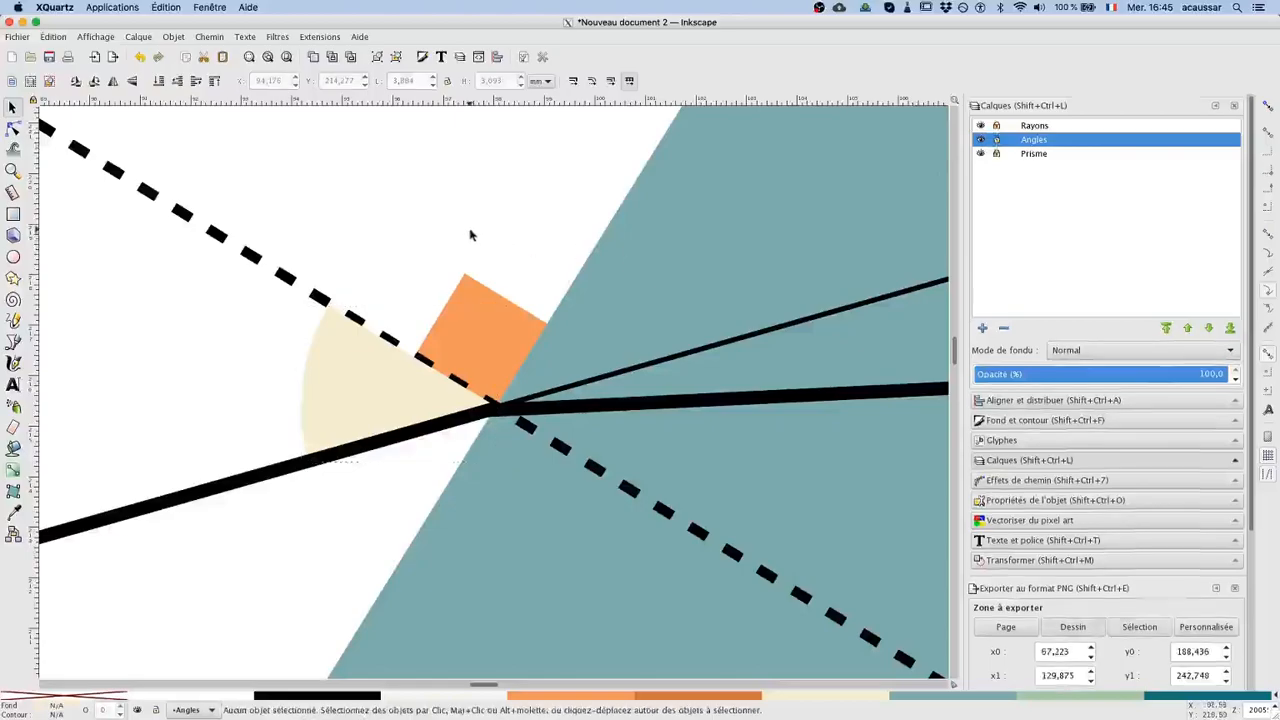
- Duplicate the incidence angle slice and rotate the copy to the opposite side of the intersection point, inside the prism
left_click(370, 390)
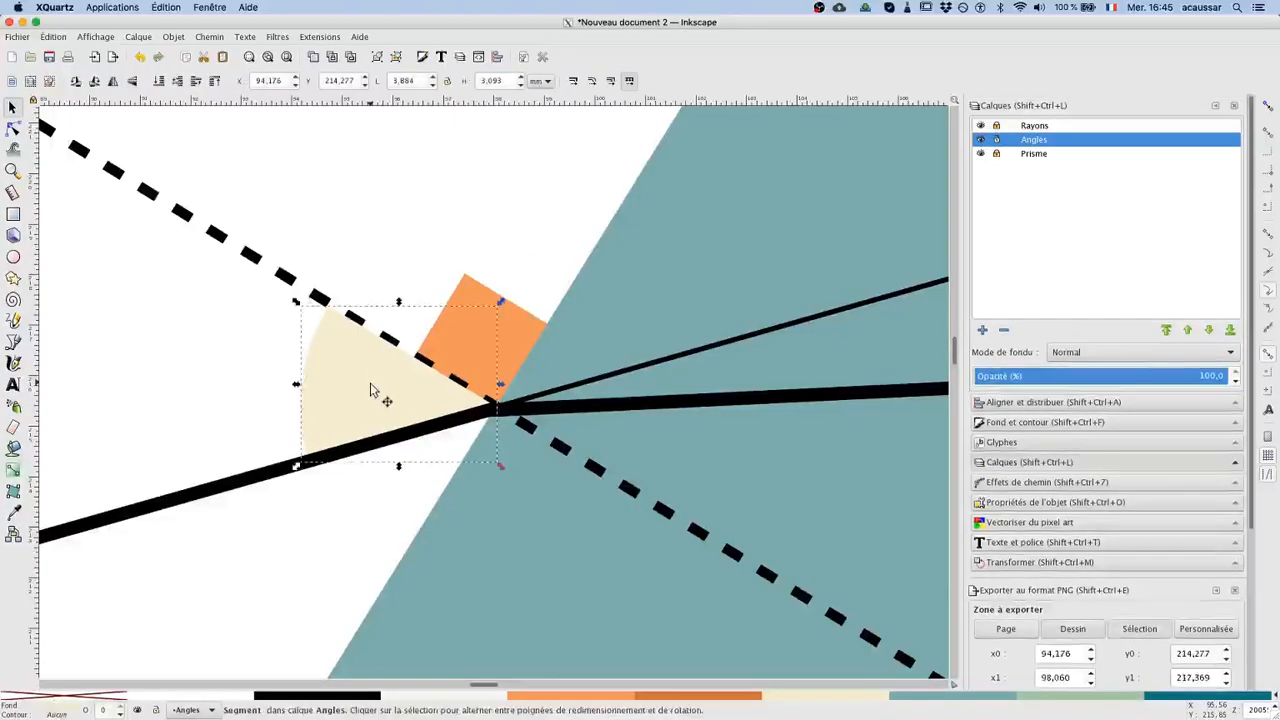
key("ctrl")
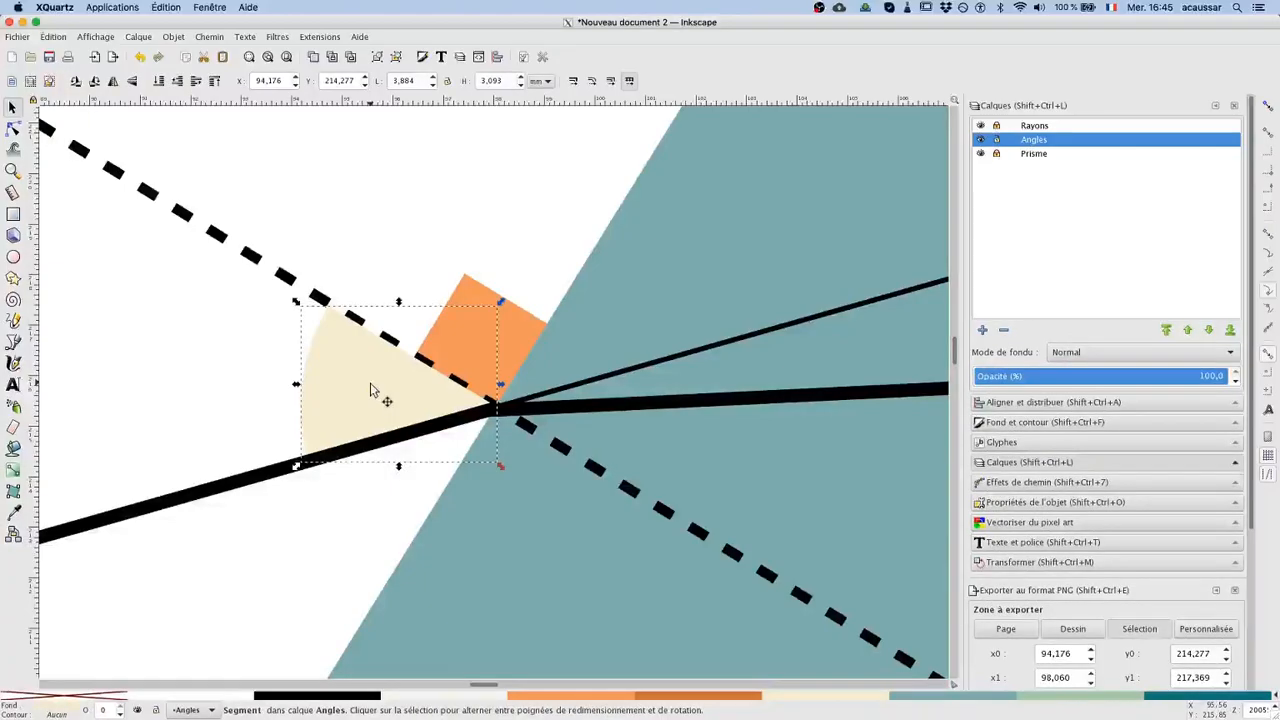
left_click_drag(400, 389, 492, 408)
left_click_drag(296, 301, 634, 467)
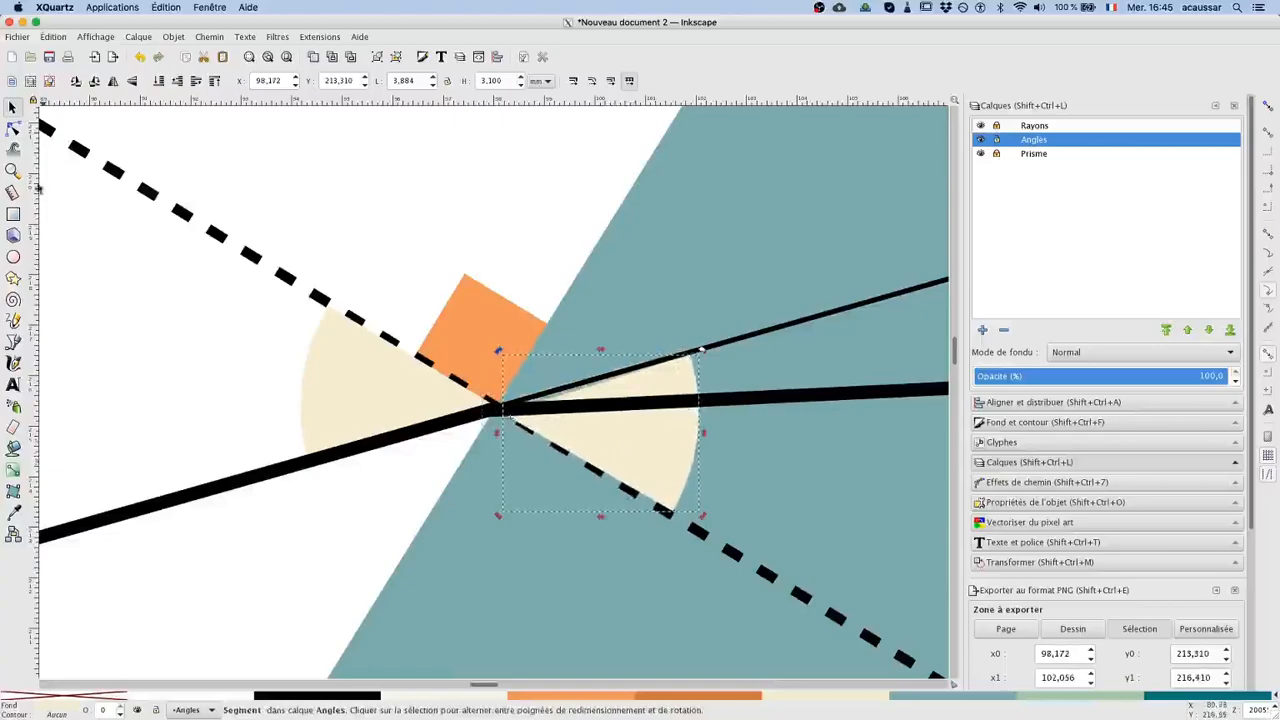
- Adjust both ends of the copied slice so it spans the angle between the dashed normal and the refracted ray
left_click(15, 257)
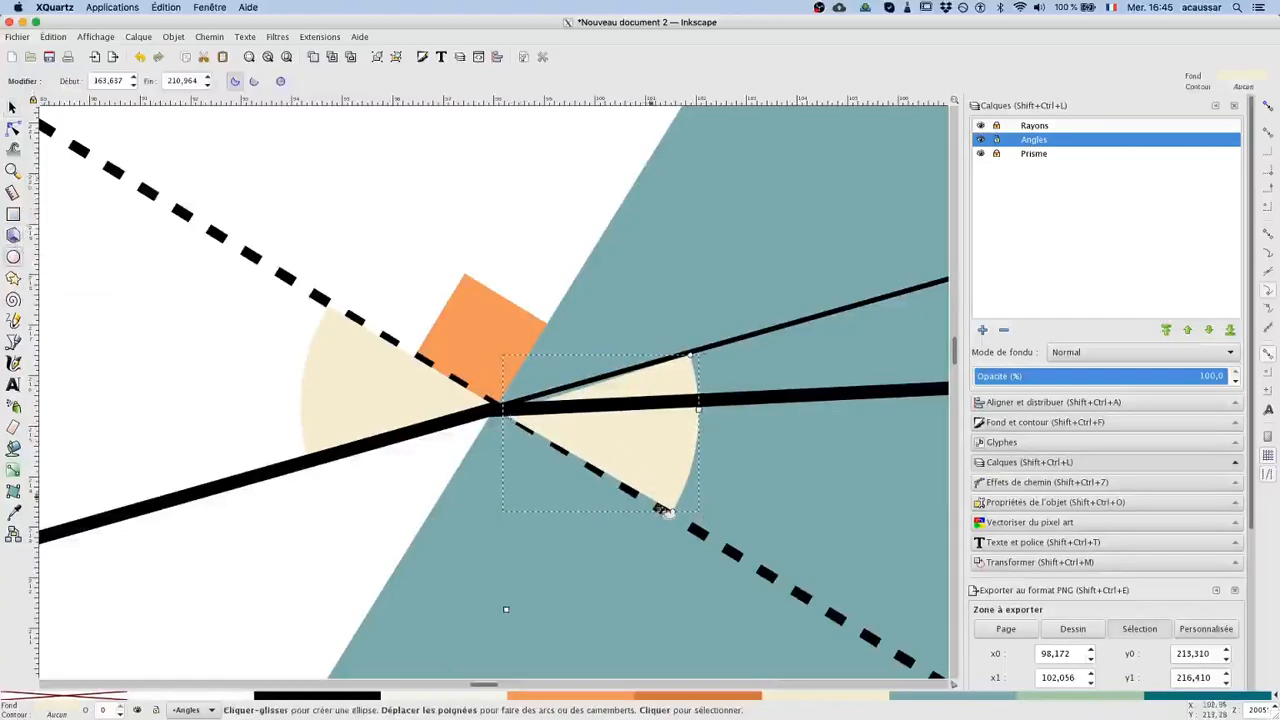
left_click_drag(680, 519, 670, 514)
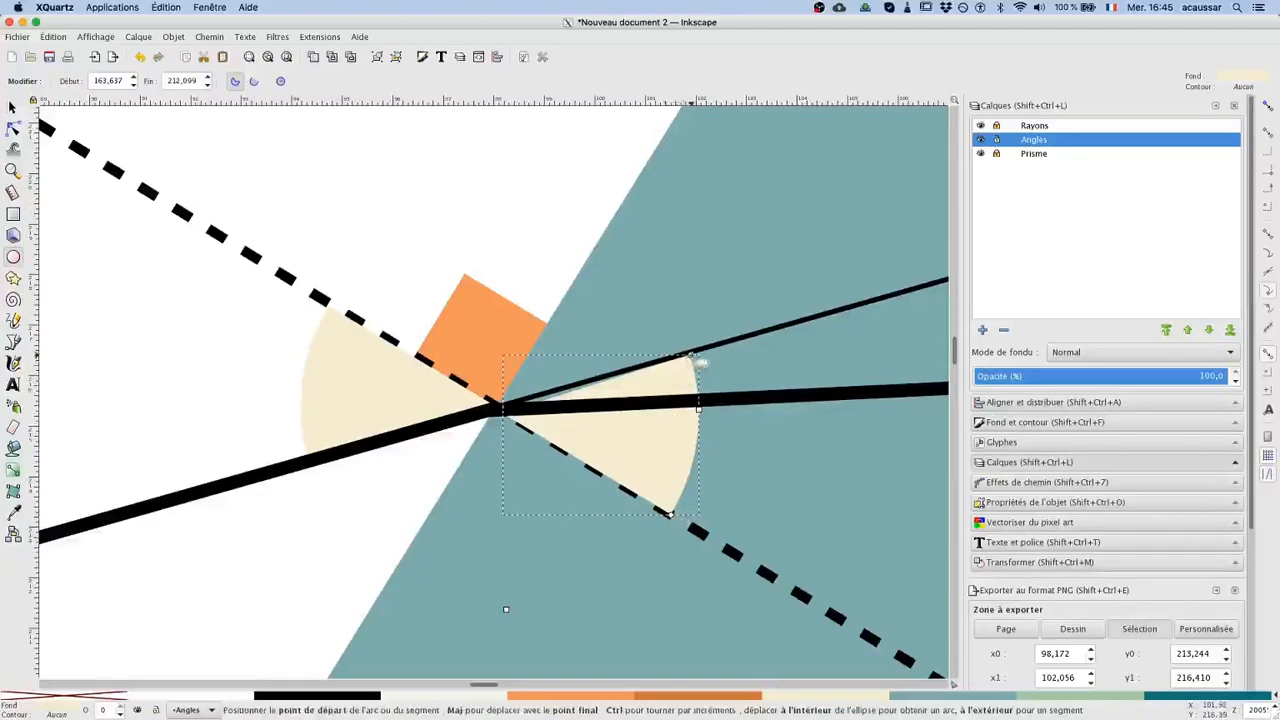
left_click_drag(697, 360, 699, 404)
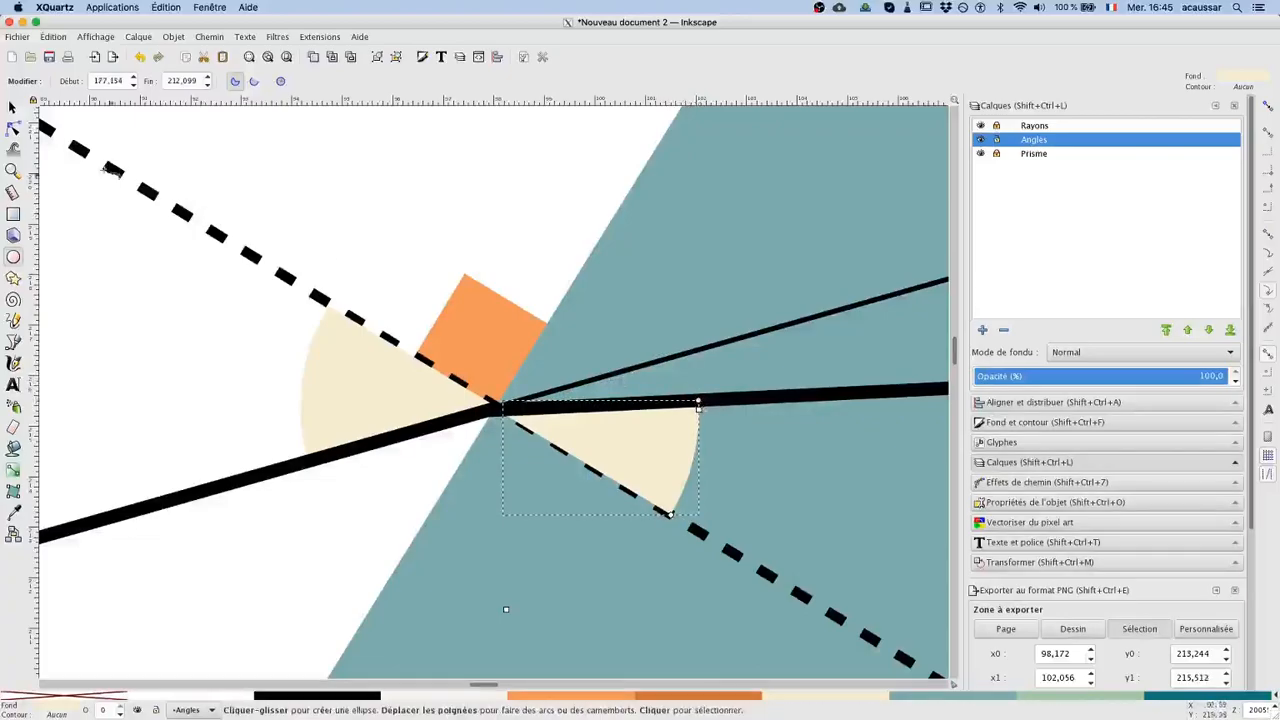
- Duplicate the refraction angle slice and rotate the copy up towards the extended incident line, with its tip on the intersection point
left_click(12, 107)
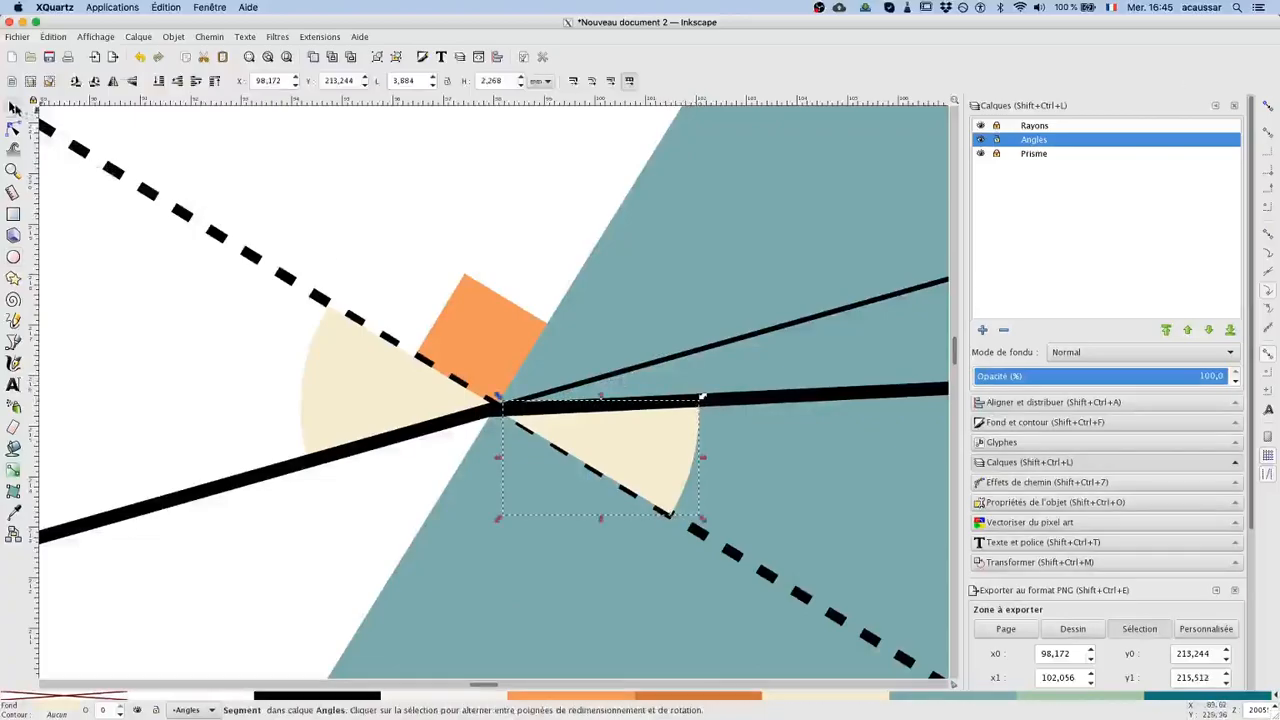
left_click(617, 458)
left_click_drag(600, 458, 503, 410)
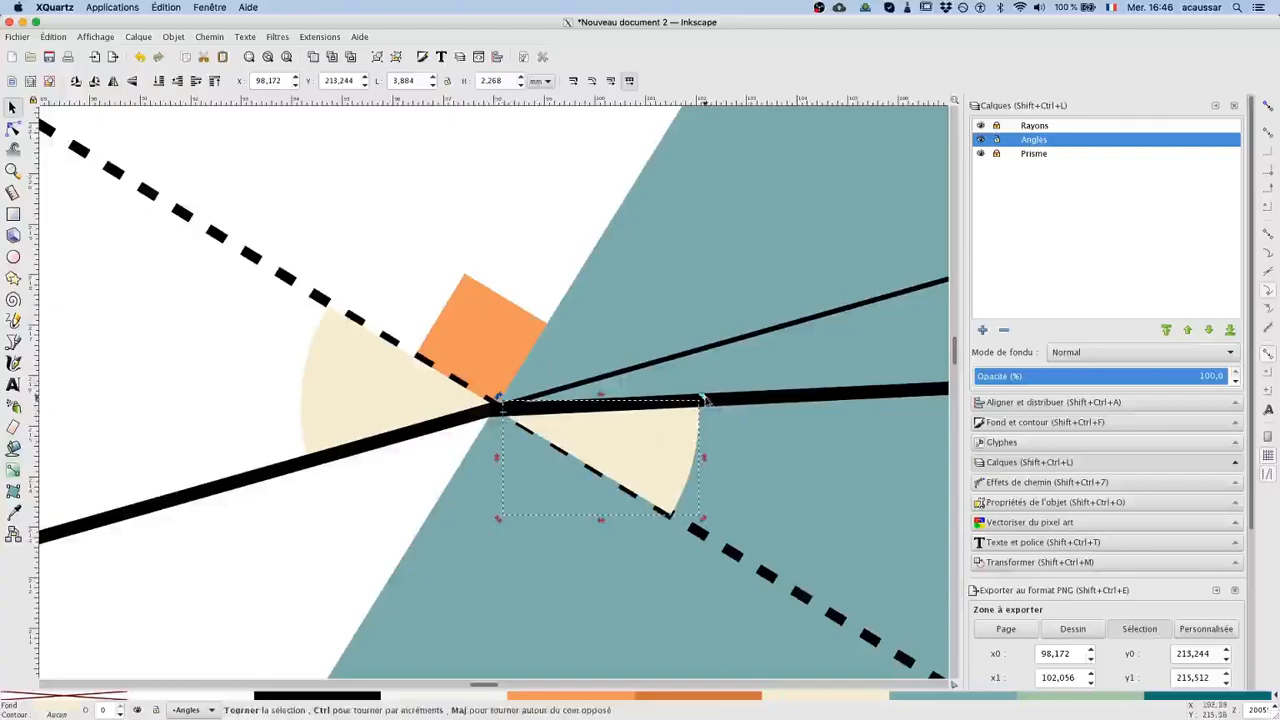
left_click_drag(700, 402, 661, 358)
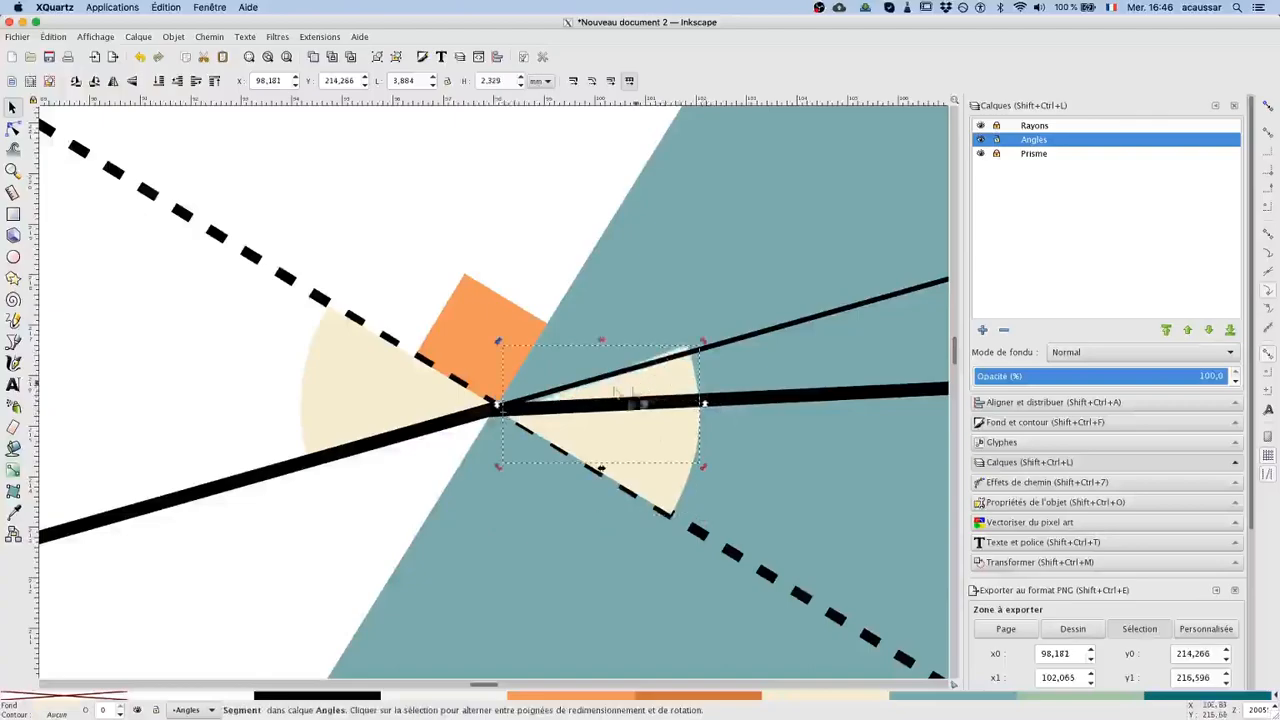
left_click(13, 128)
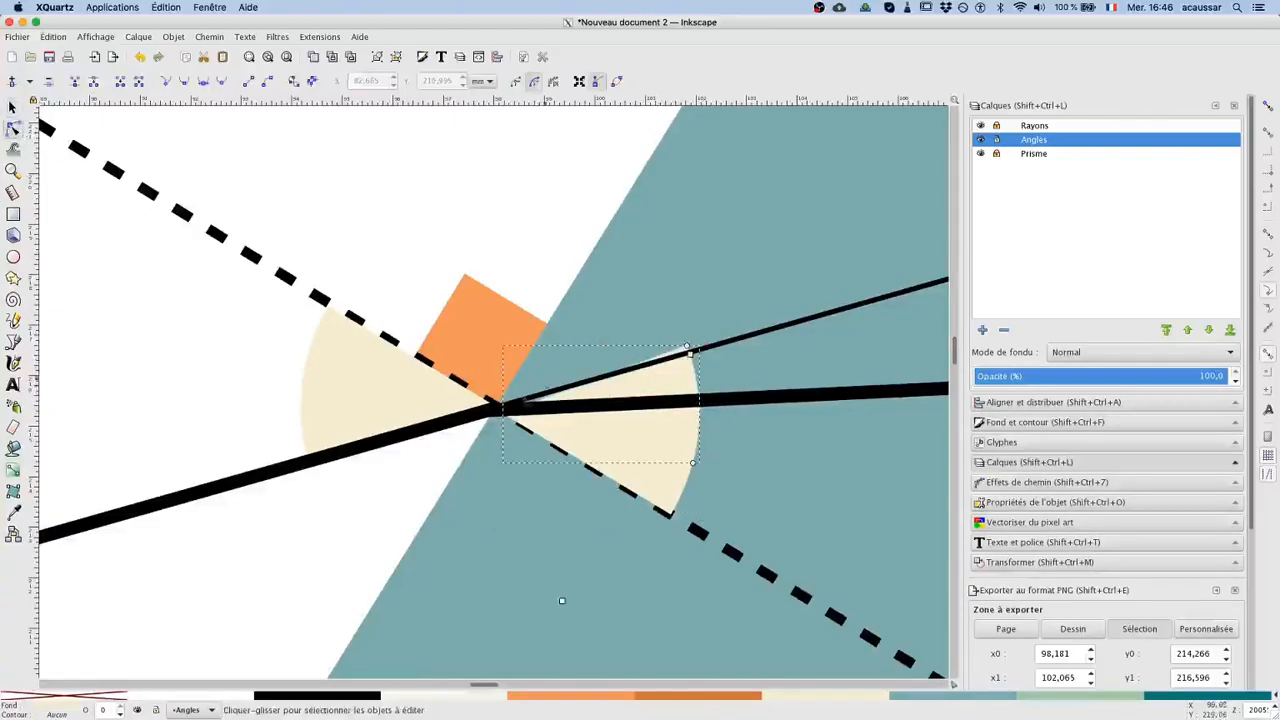
left_click_drag(509, 414, 507, 405)
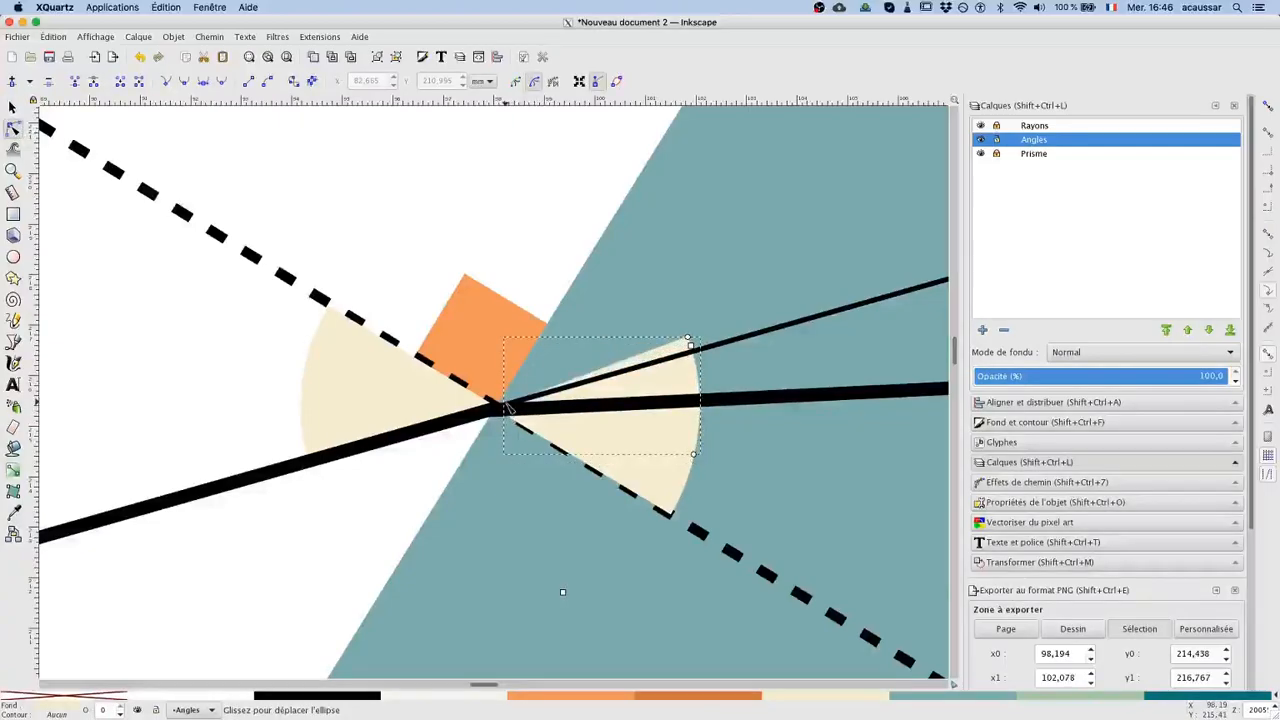
- Adjust both ends of the new slice so it spans the angle between the thin extended line and the refracted ray
left_click(15, 259)
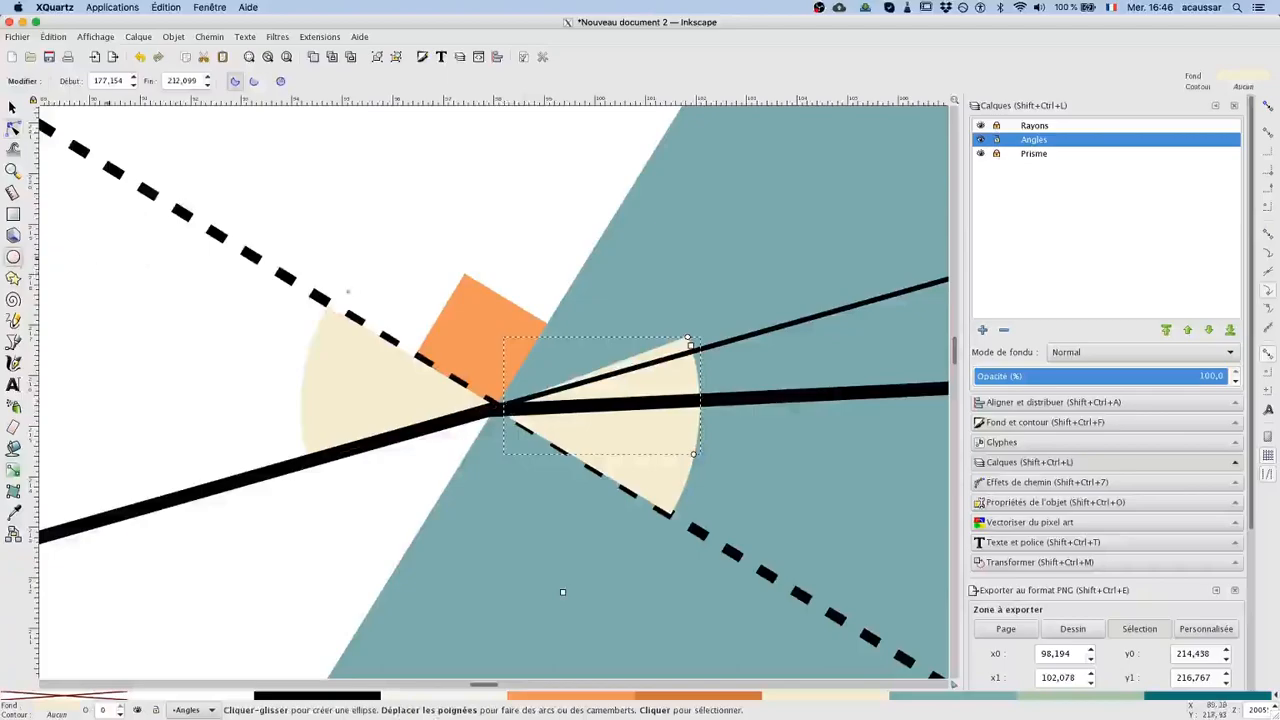
left_click_drag(689, 339, 703, 356)
left_click_drag(693, 455, 697, 403)
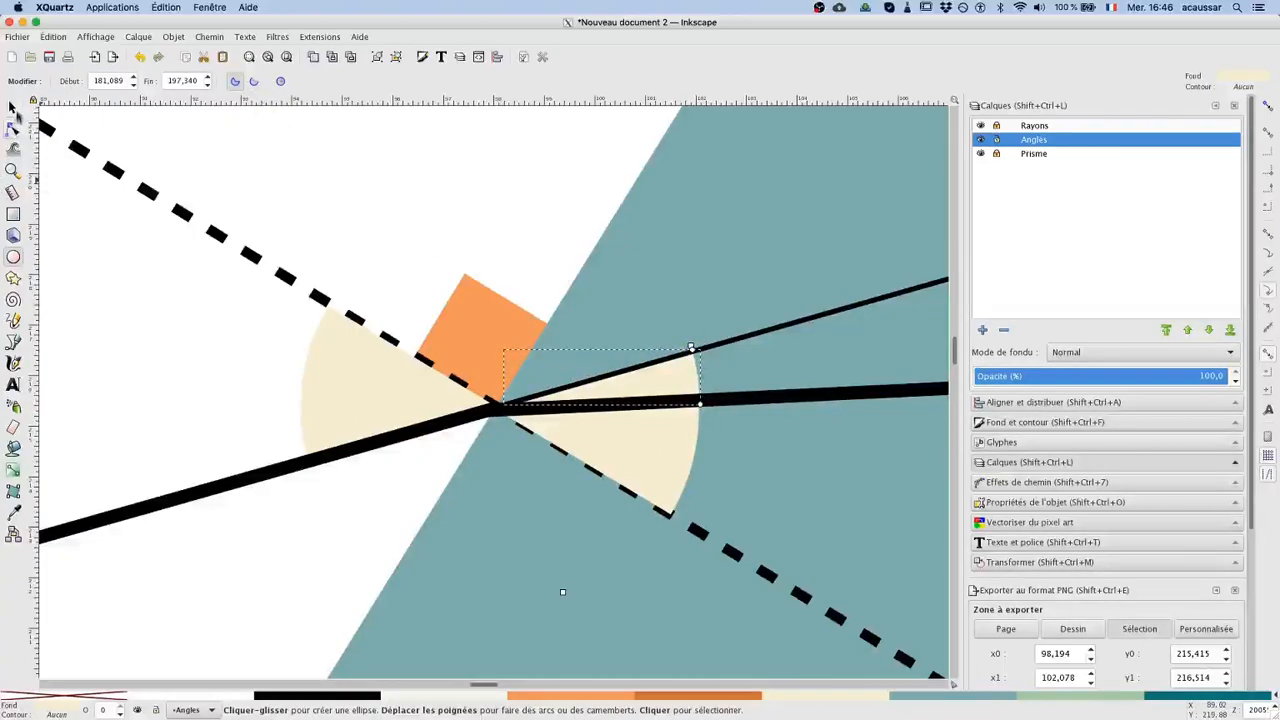
- Enlarge the deviation slice proportionally from the intersection point until it is about 8 mm wide
left_click(12, 107)
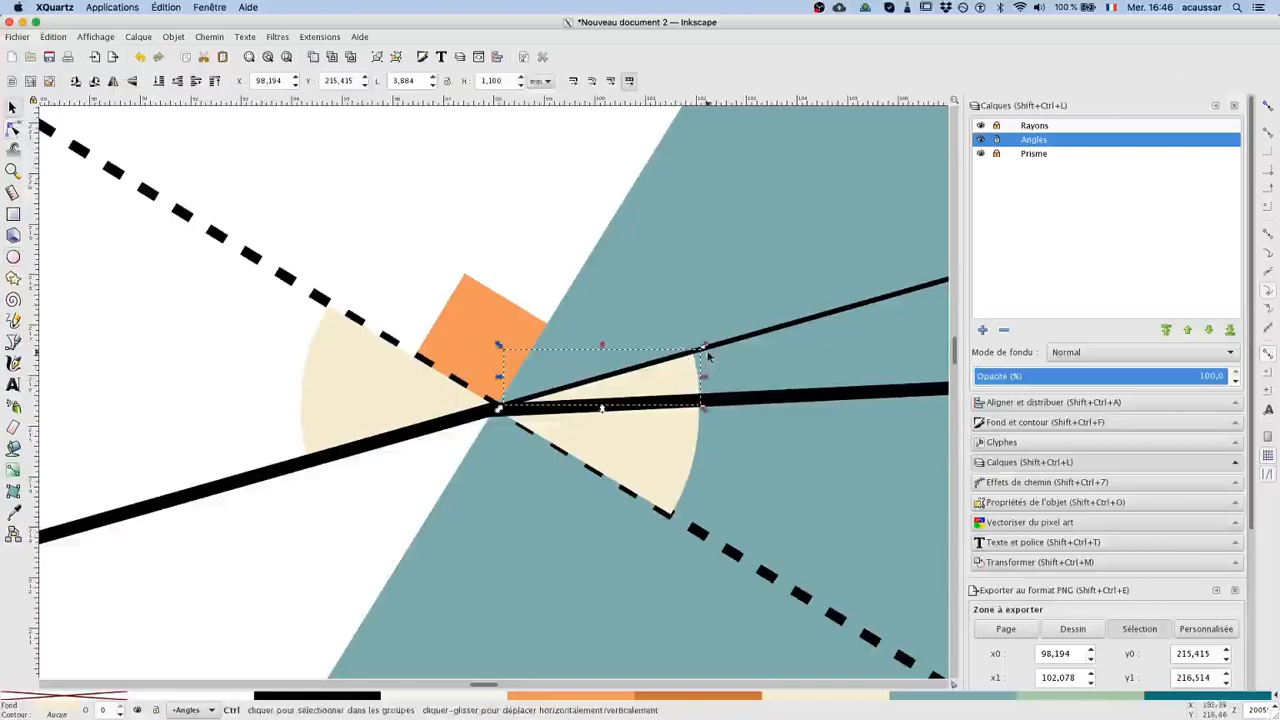
left_click_drag(707, 354, 866, 279)
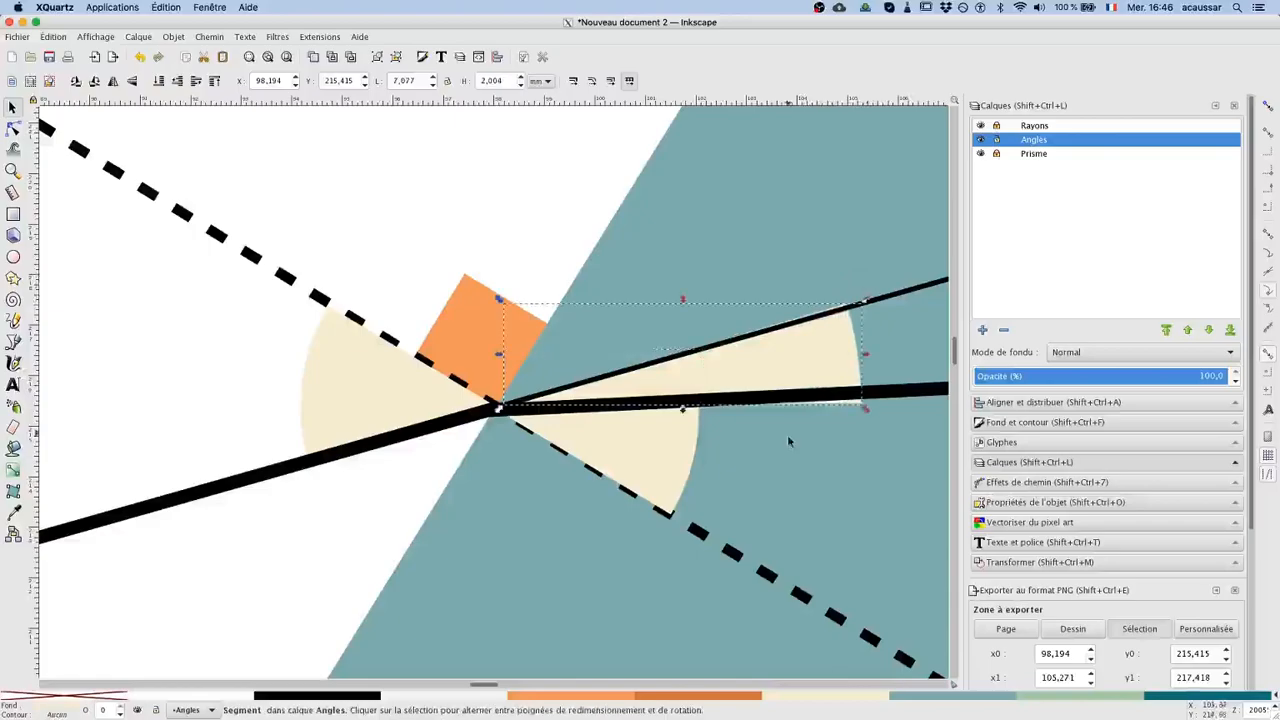
scroll(787, 441, "right", 10)
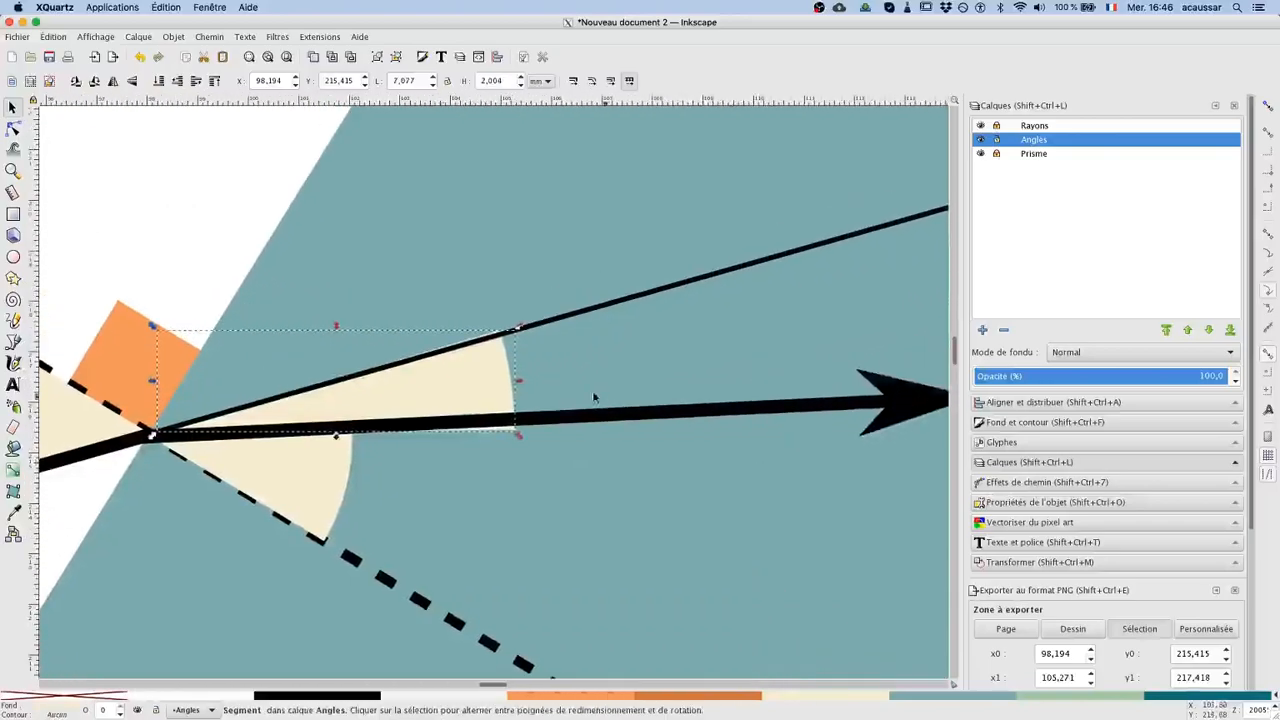
left_click_drag(518, 328, 569, 306)
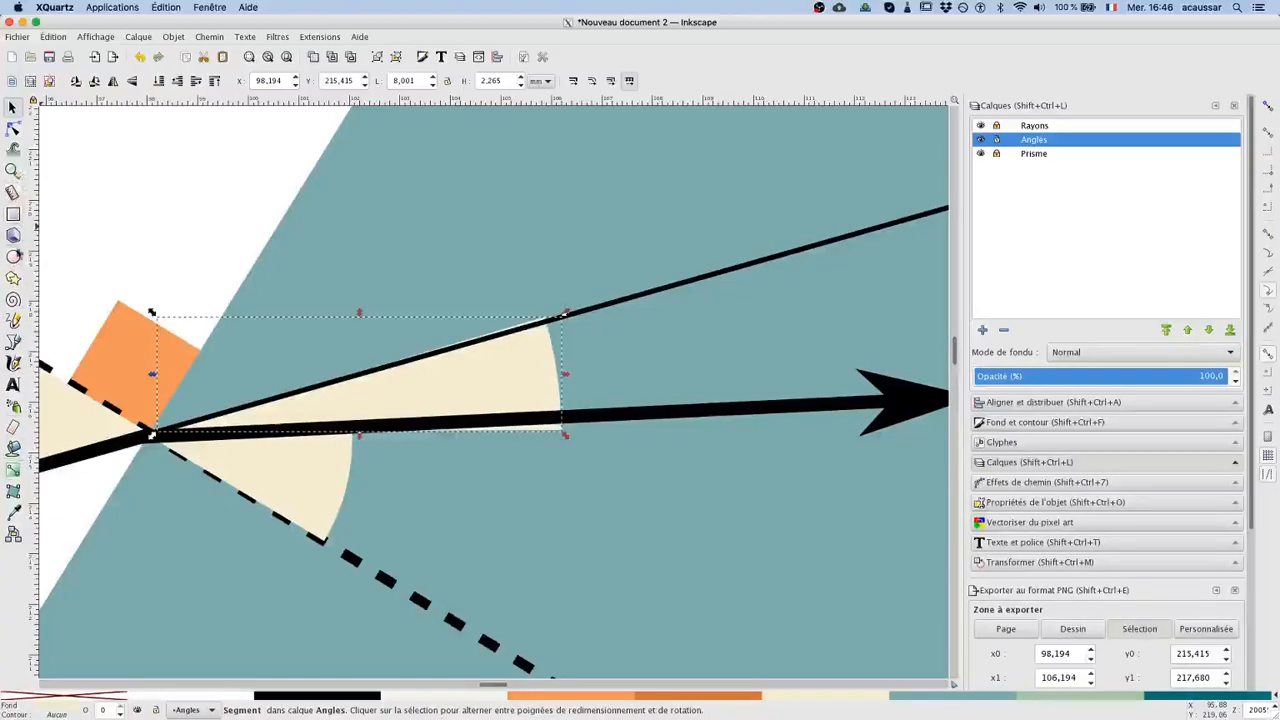
- Fine-tune both ends of the enlarged slice so its edges follow the refracted ray and the thin extended line
left_click(15, 257)
left_click_drag(561, 430, 561, 417)
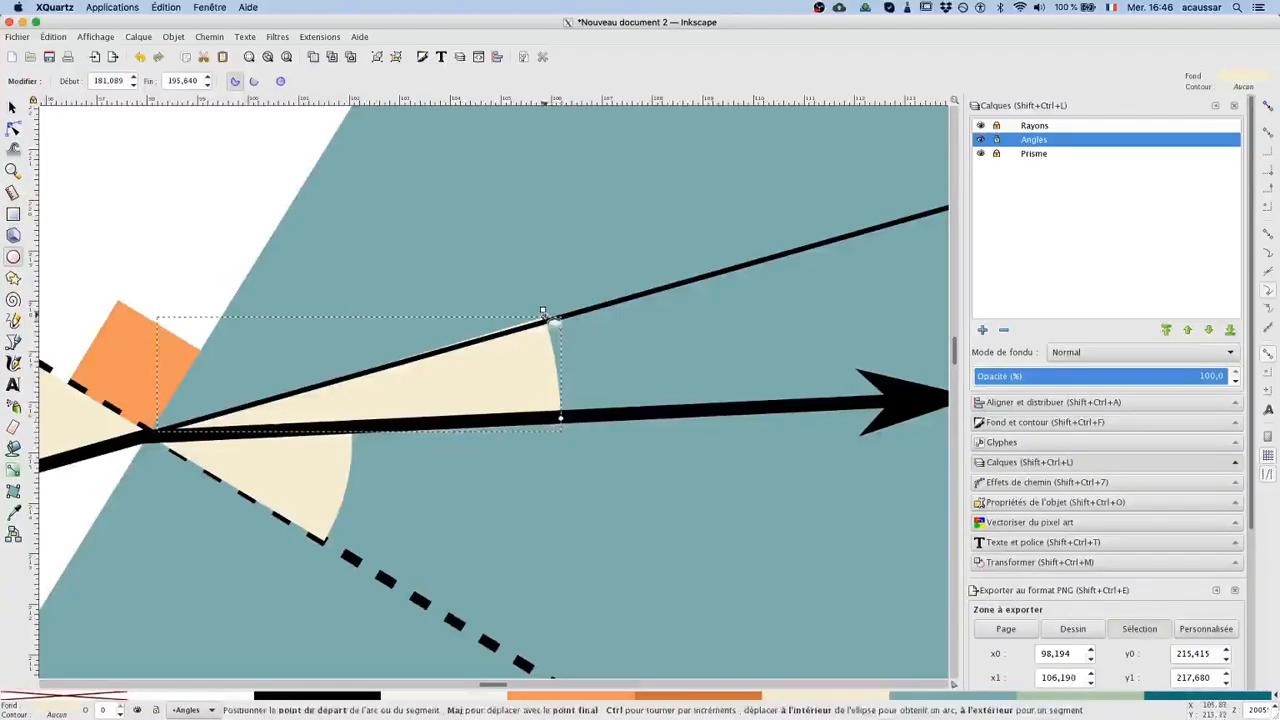
left_click_drag(542, 312, 543, 310)
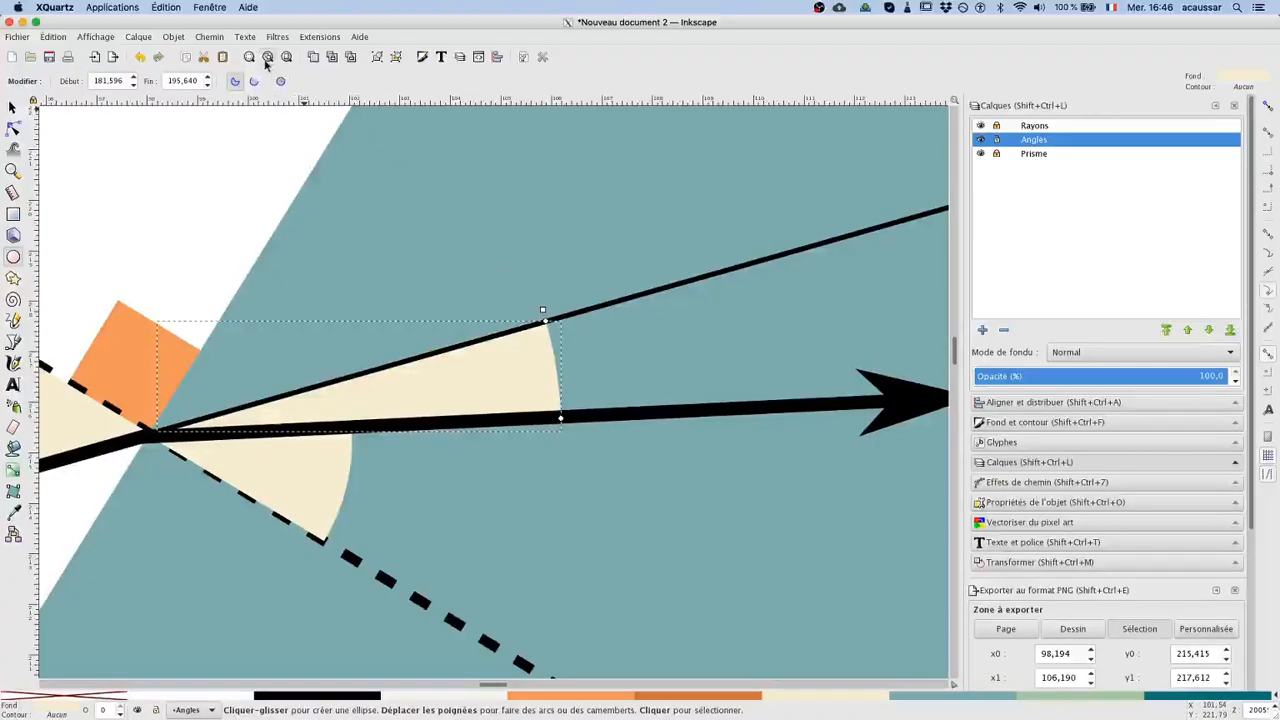
left_click(266, 60)
left_click(12, 107)
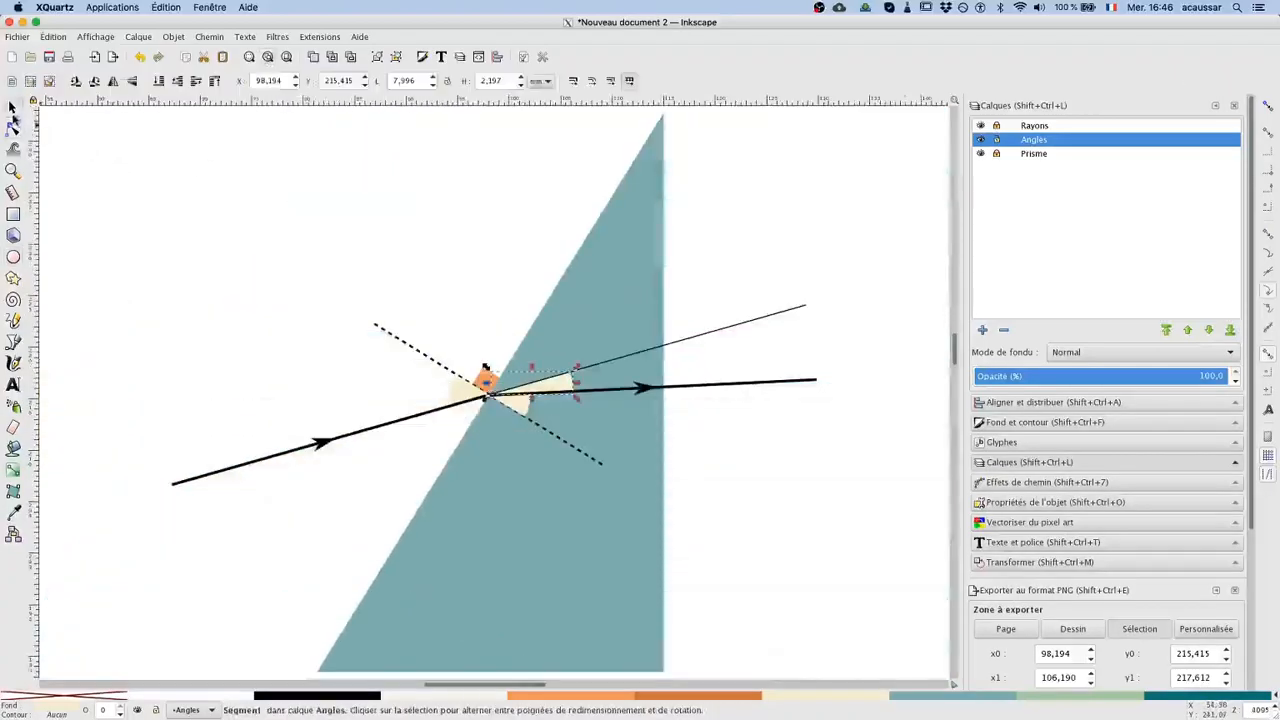
left_click(177, 279)
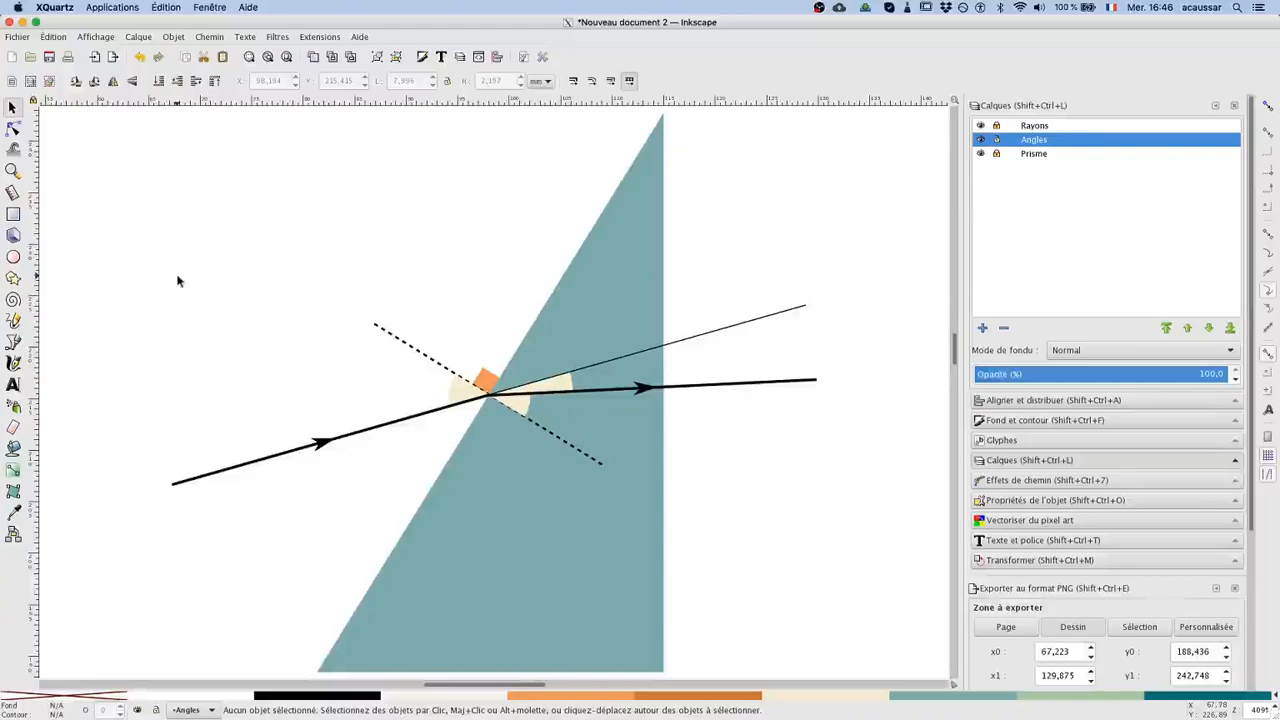
- Select the three cream angle slices together and give them a black outline
left_click(476, 404)
left_click(522, 401)
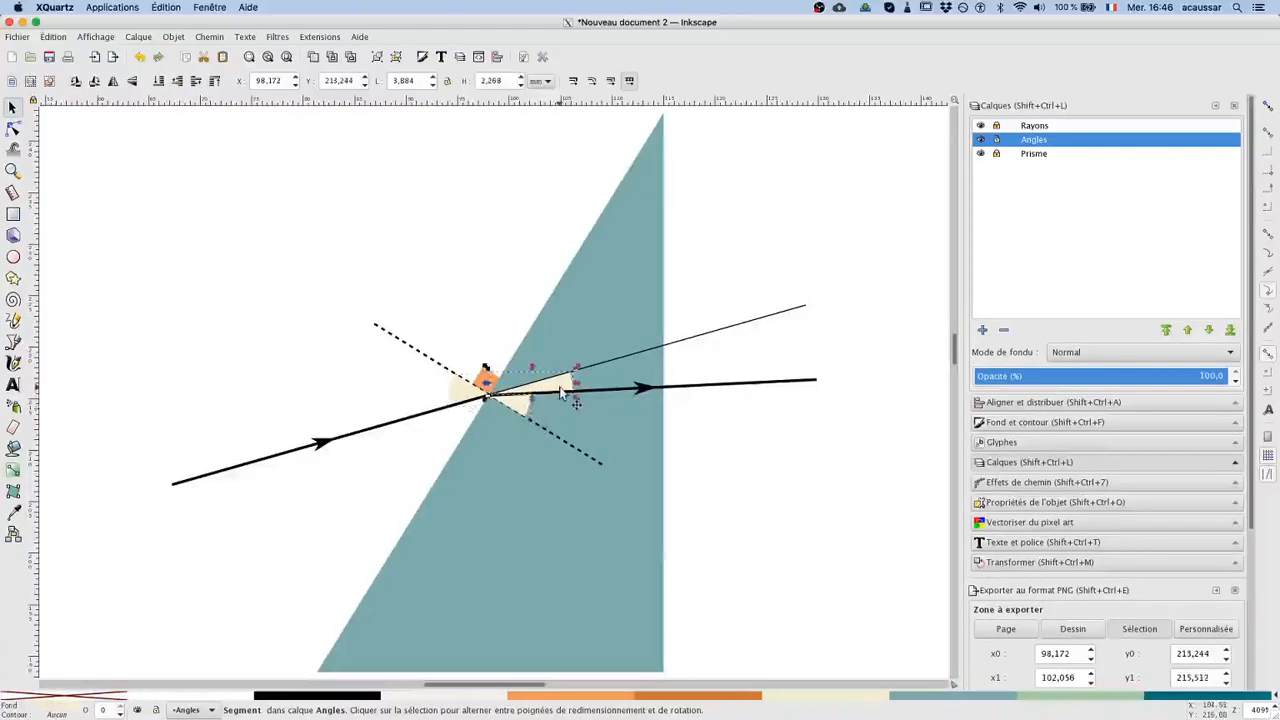
left_click(520, 400, "shift")
left_click(466, 392, "shift")
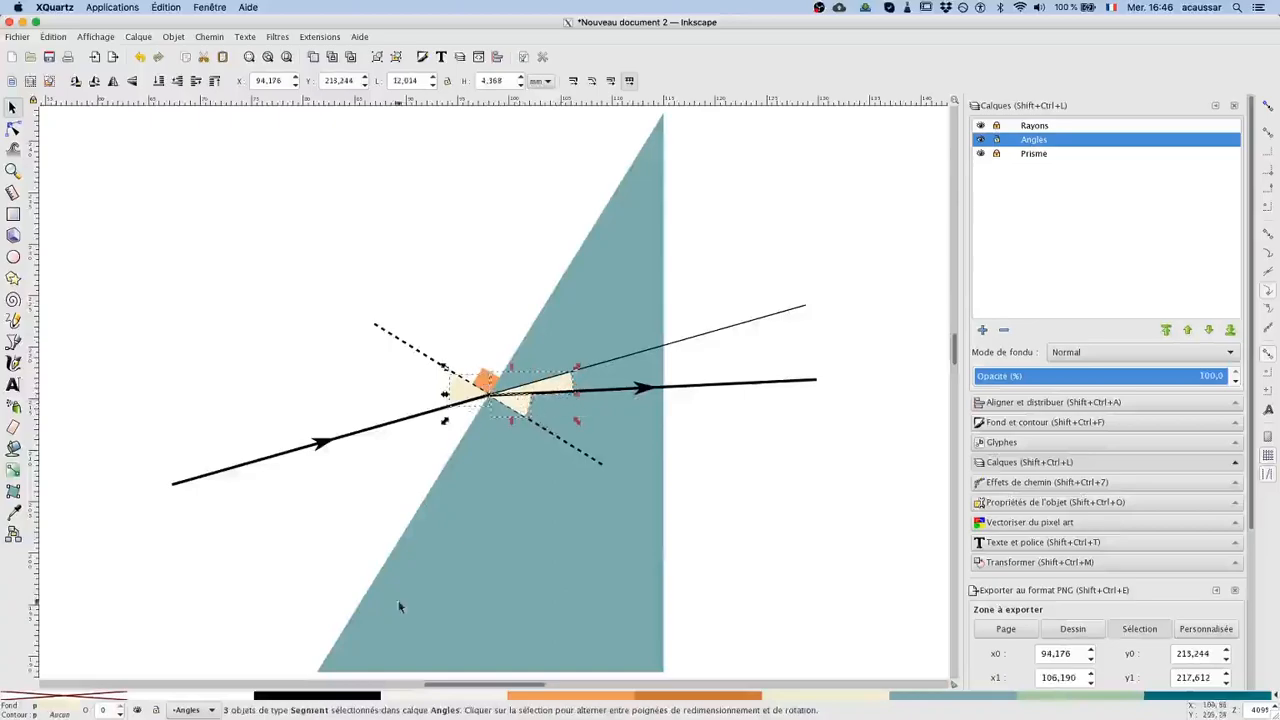
left_click(355, 694, "shift")
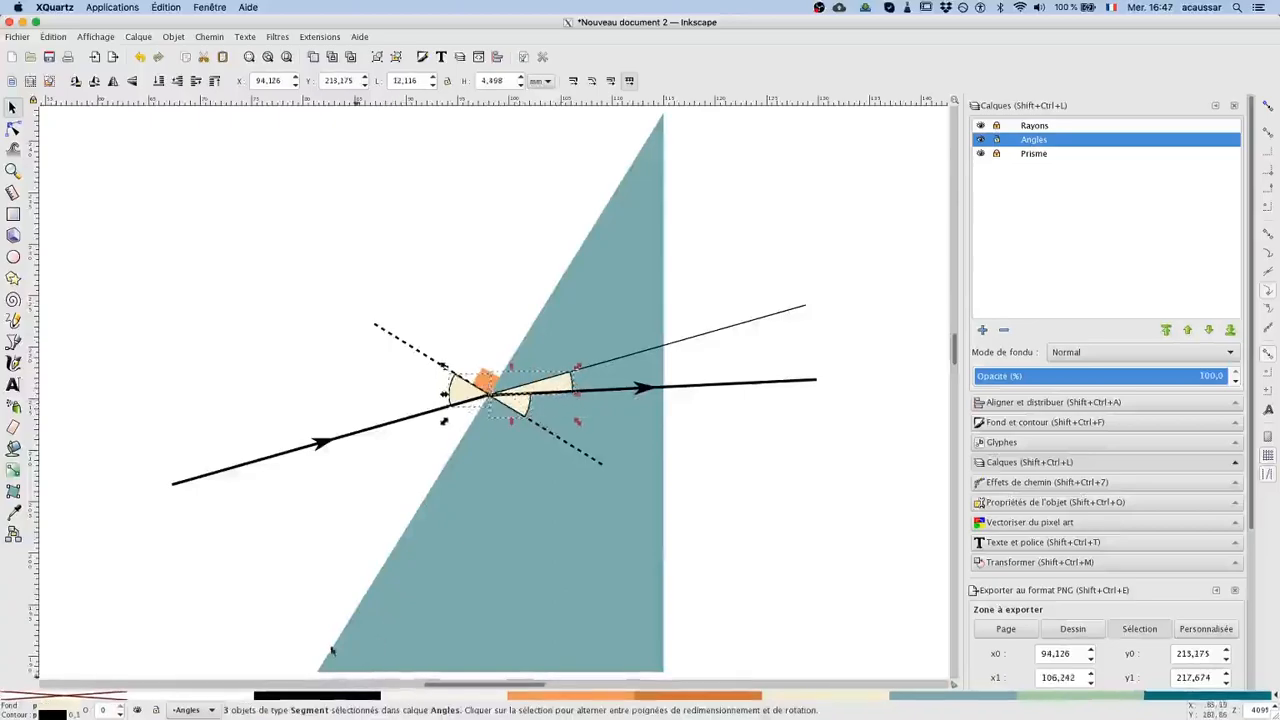
- Set the outline thickness of the three angle slices to 0.05 mm
left_click(422, 57)
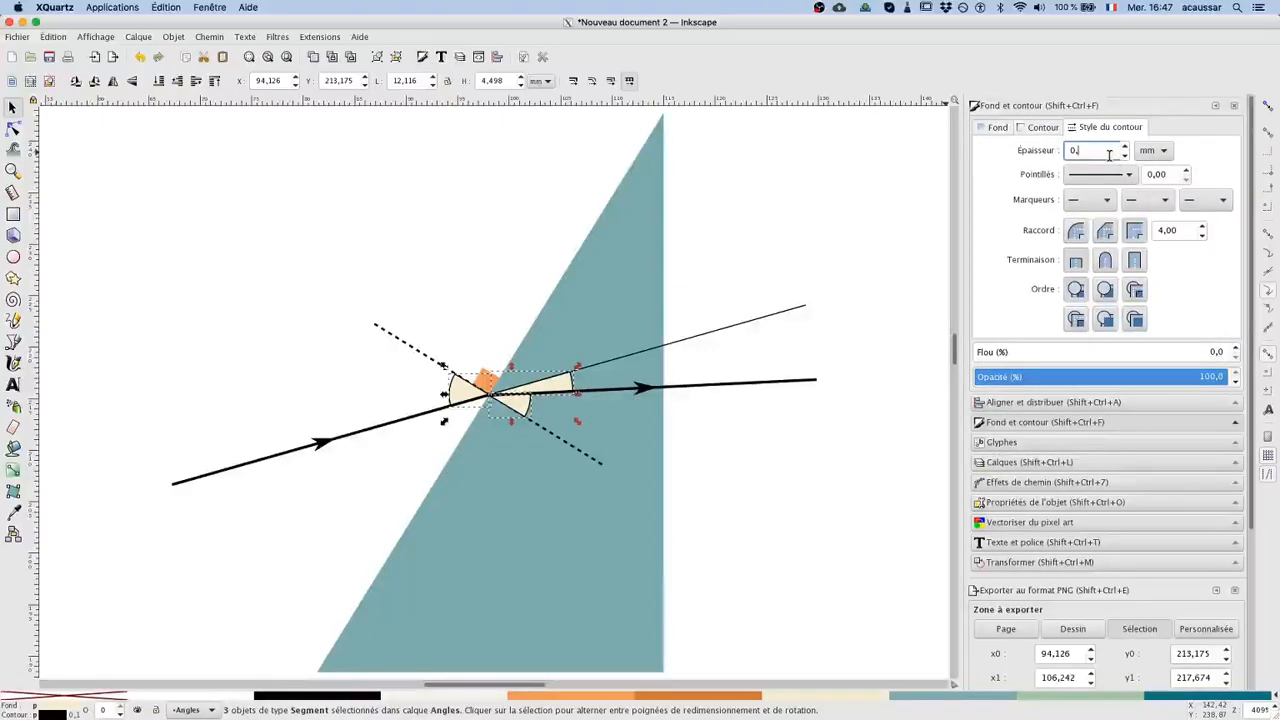
key("Return")
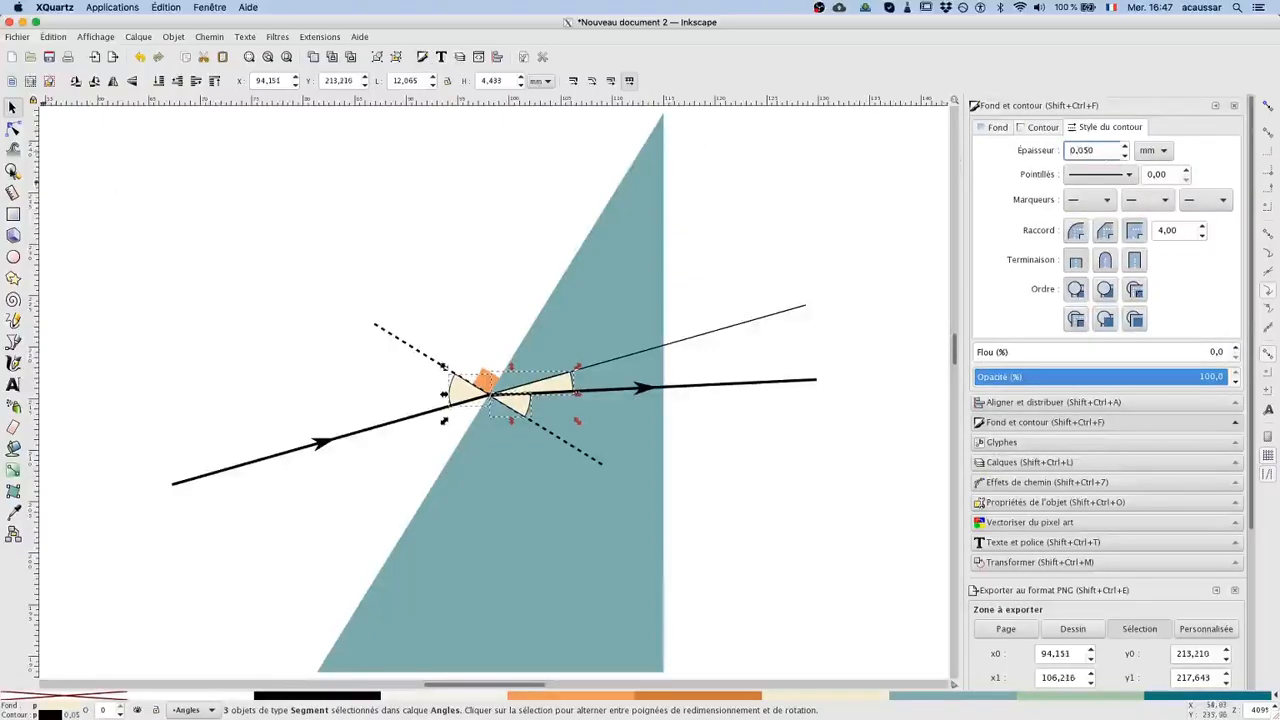
left_click(146, 168)
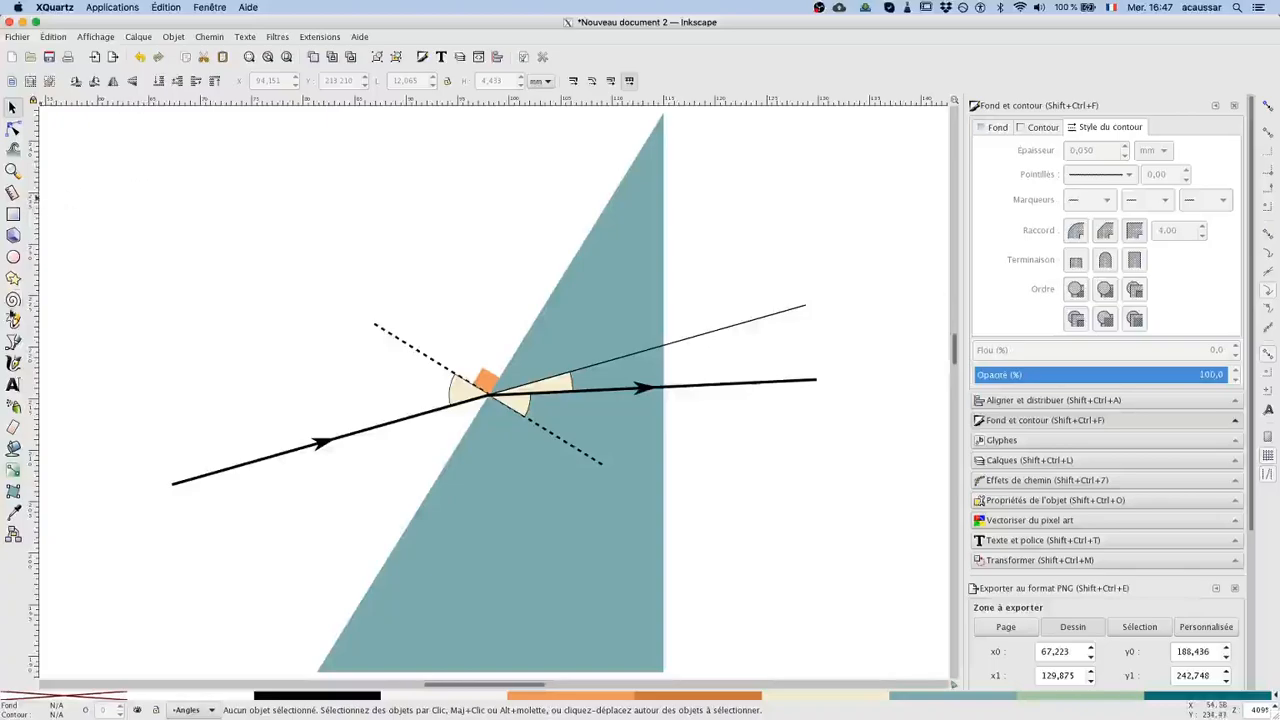
- Add the text label "i" beside the incidence angle slice and set its font to CMU Classical Serif
left_click(14, 388)
left_click(401, 393)
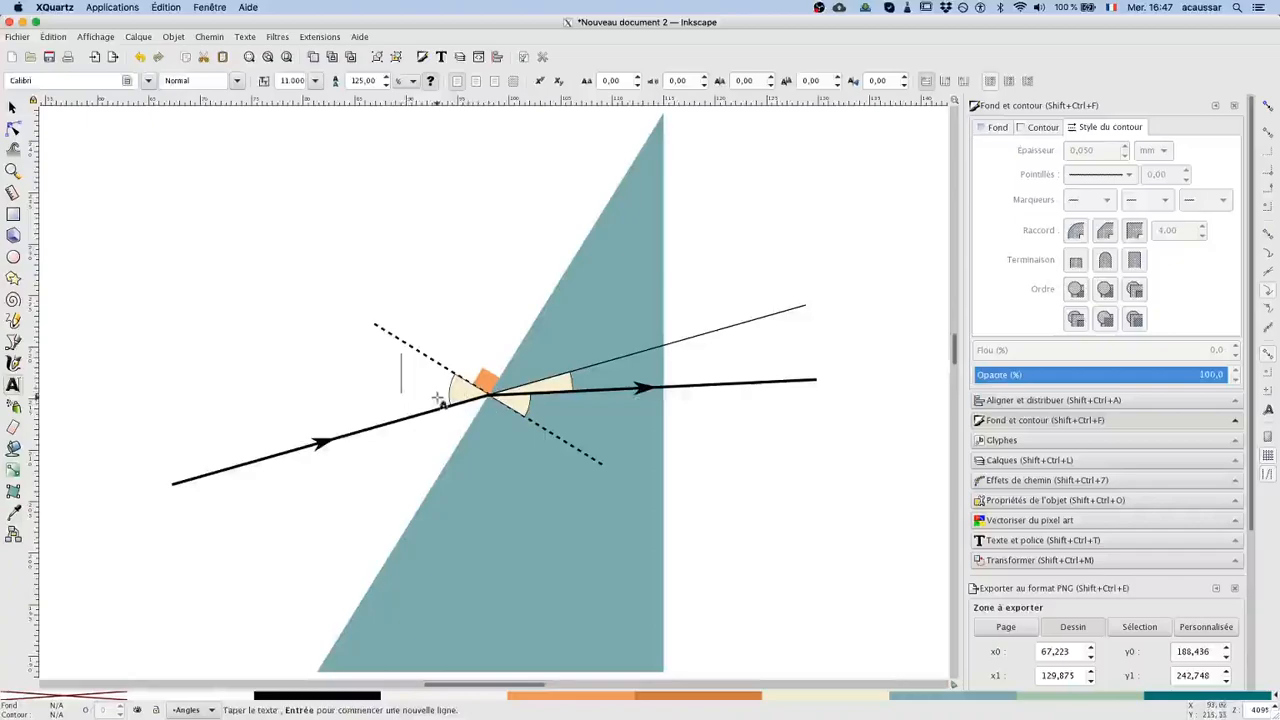
type("i")
key("ctrl+a")
left_click(149, 82)
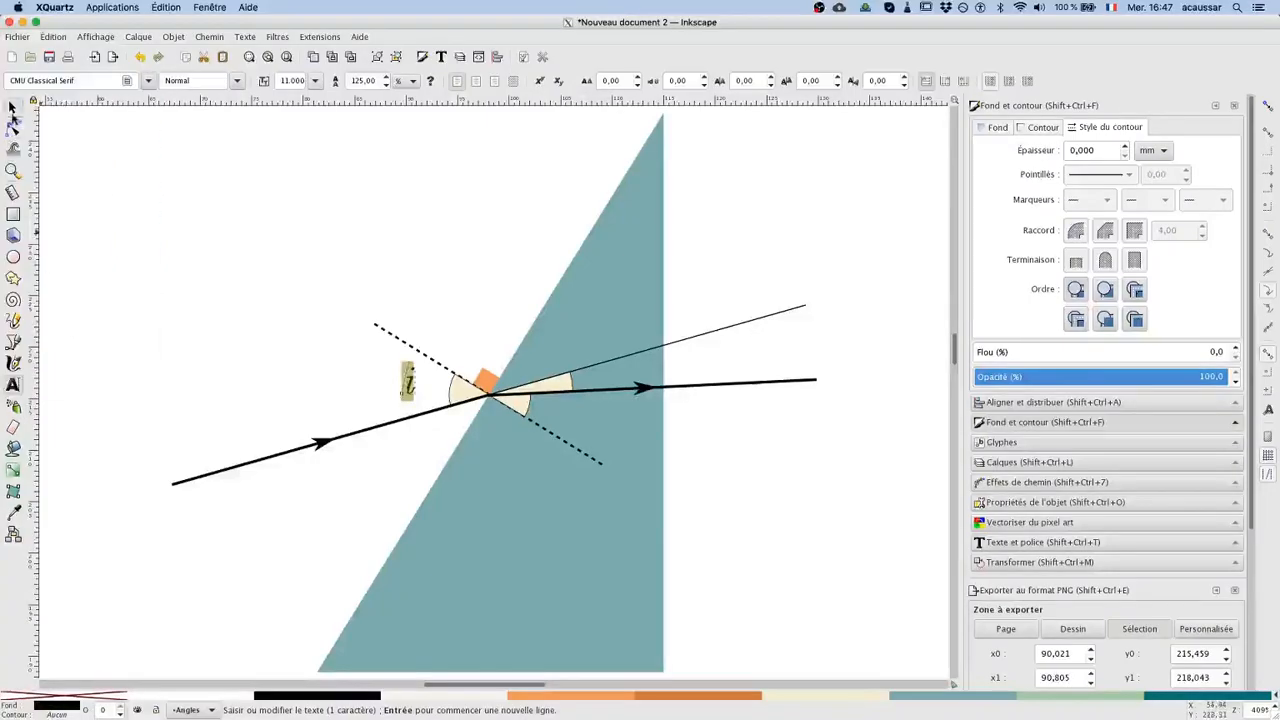
left_click(12, 108)
left_click(211, 270)
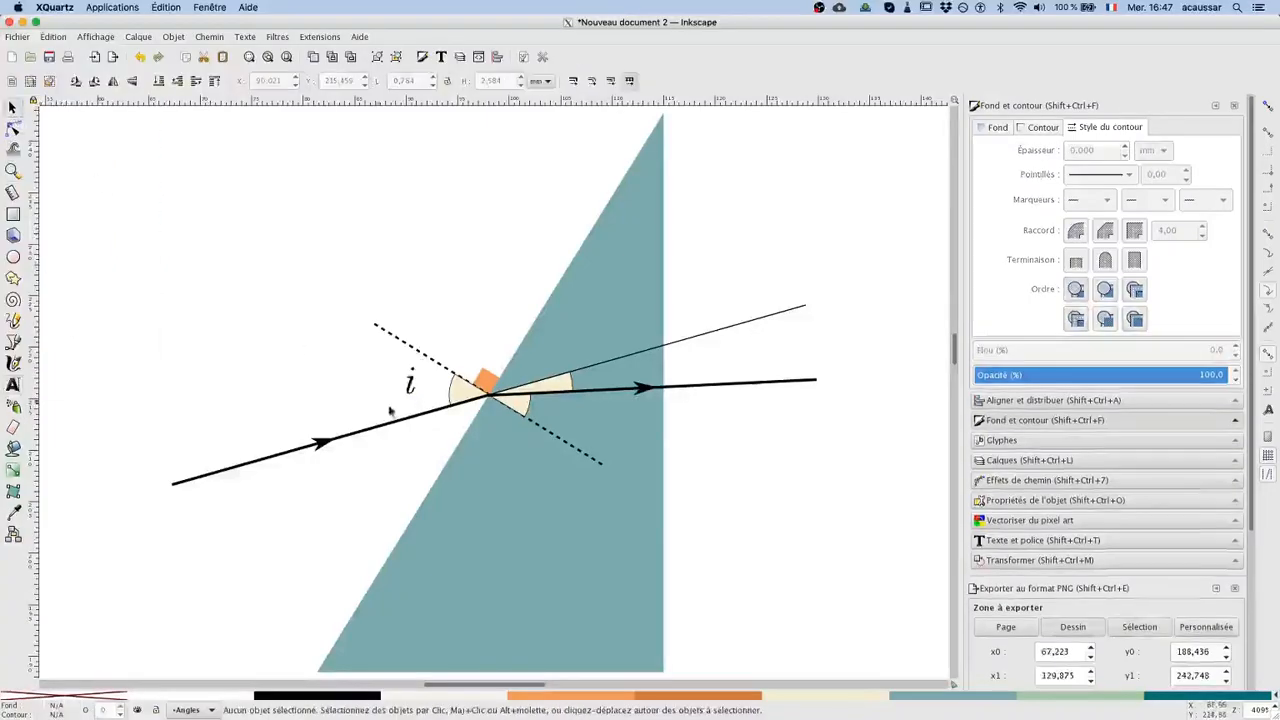
- Duplicate the "i" label, change the copy's text to "r" and place it beside the refraction angle slice
left_click_drag(414, 394, 560, 425)
key("ctrl+d")
double_click(558, 420)
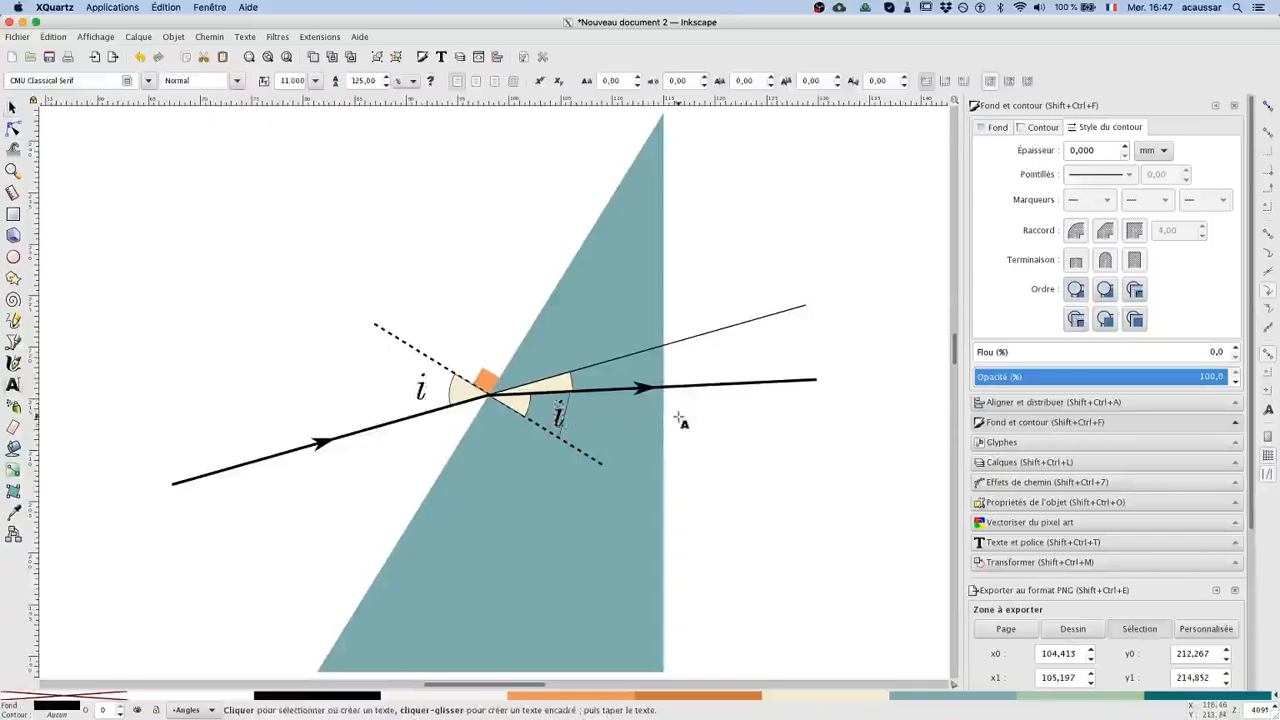
type("r")
key("F1")
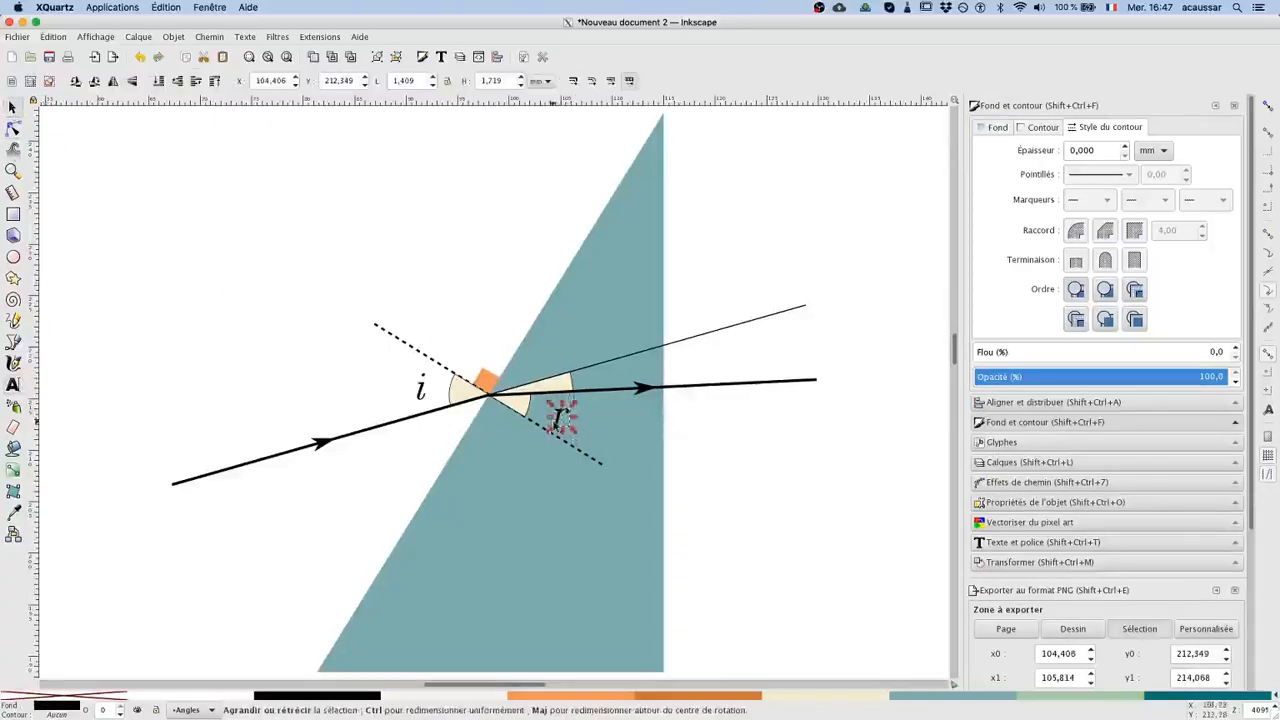
left_click_drag(563, 421, 557, 415)
left_click(536, 498)
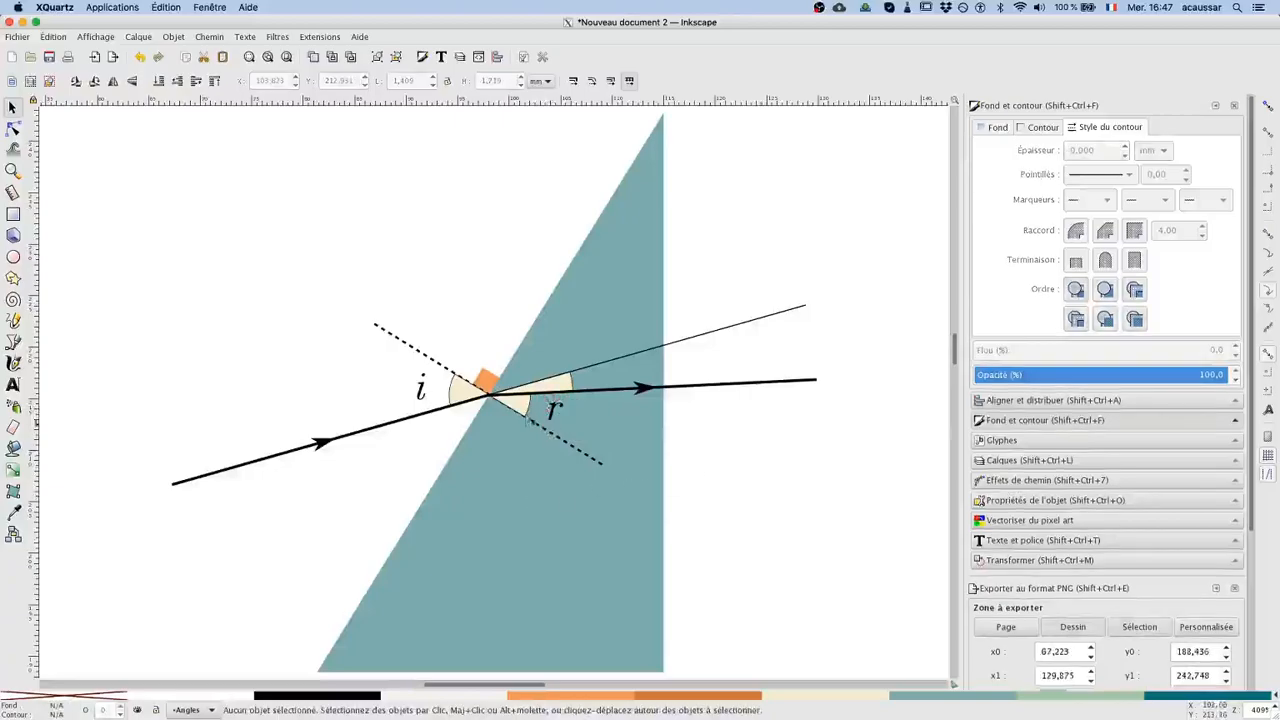
- Recolour the "r" label with a light palette colour that contrasts with the prism
left_click(556, 414)
left_click(556, 414)
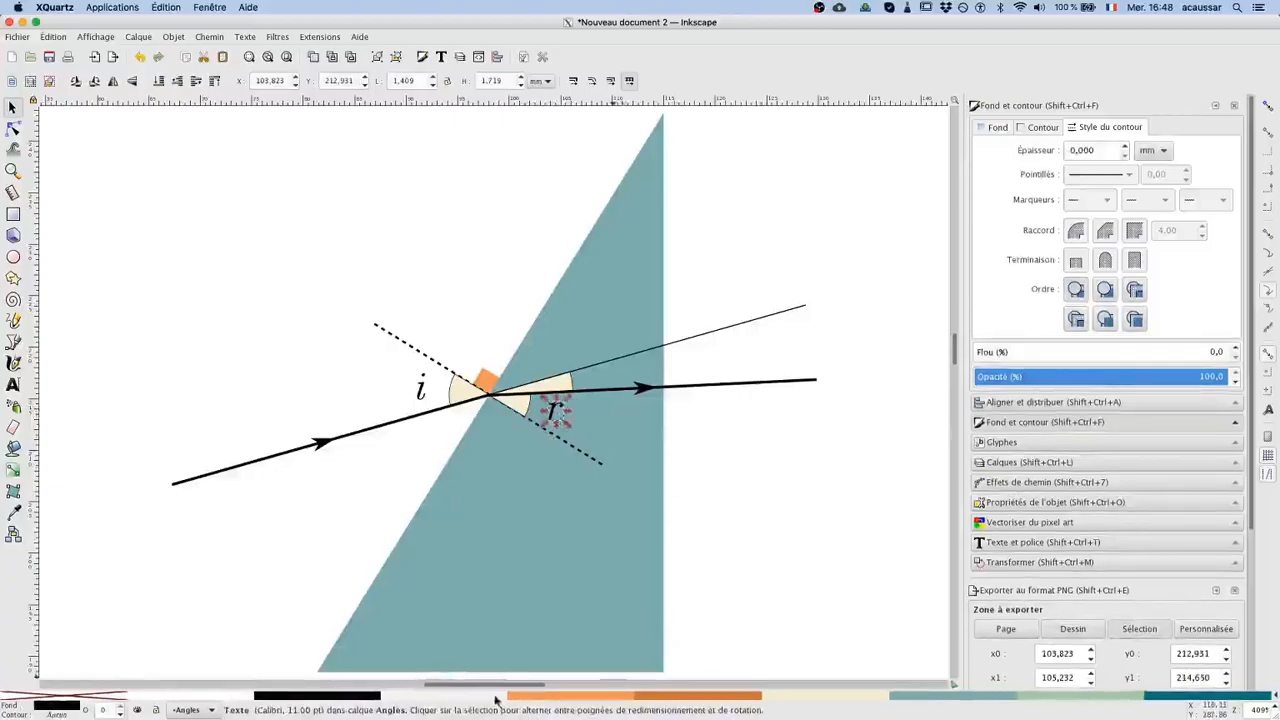
left_click(766, 531)
- Copy the "r" label, change the copy's text to "D" and place it just above the deviation slice
left_click(553, 420)
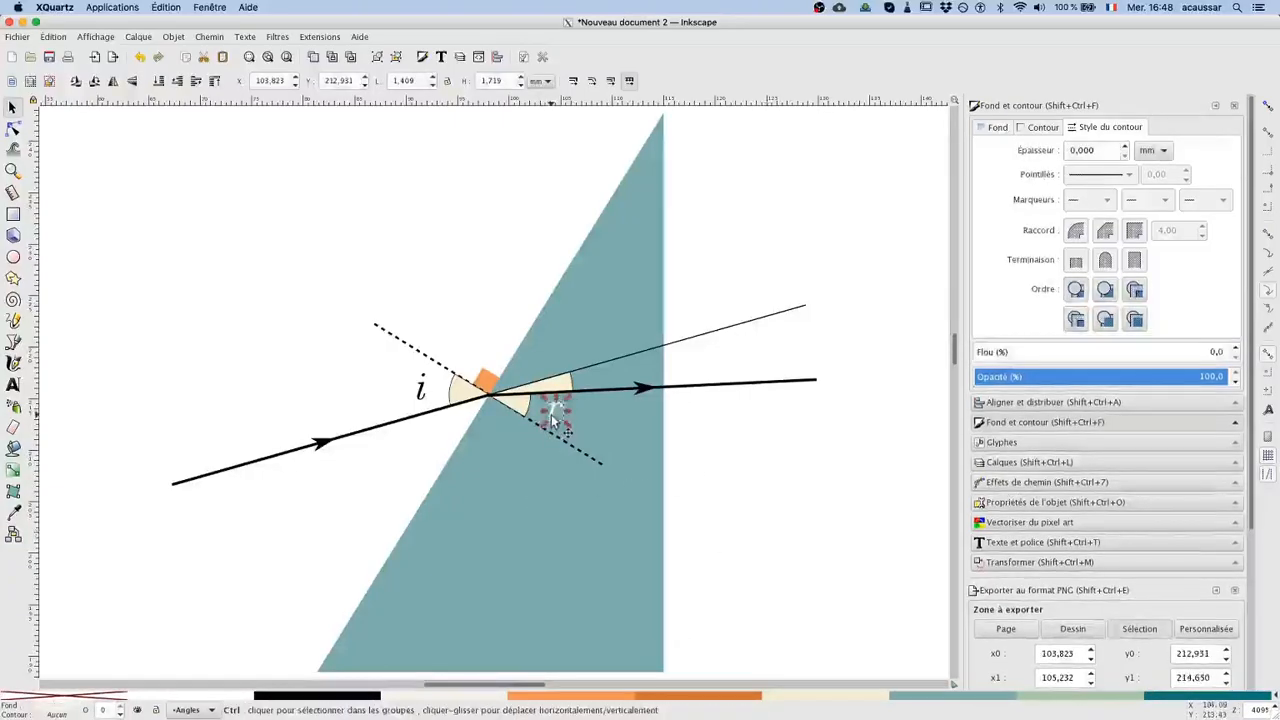
key("ctrl+c")
key("ctrl+v")
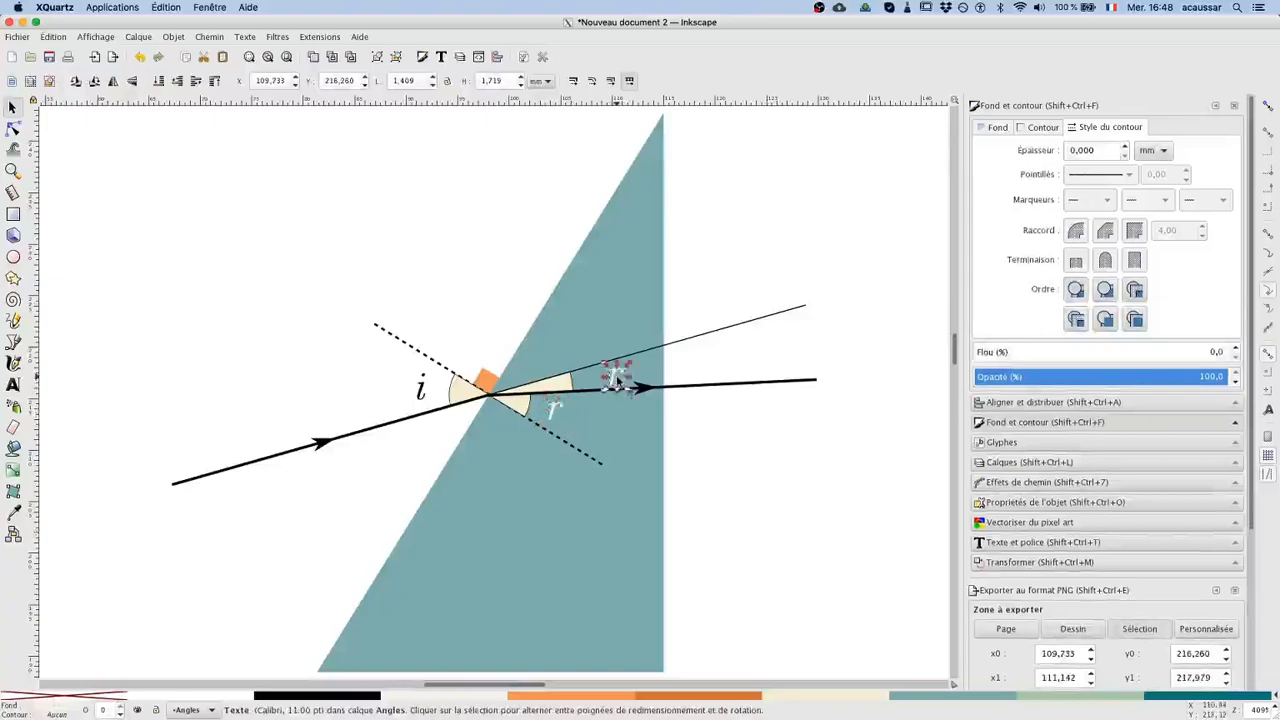
double_click(620, 379)
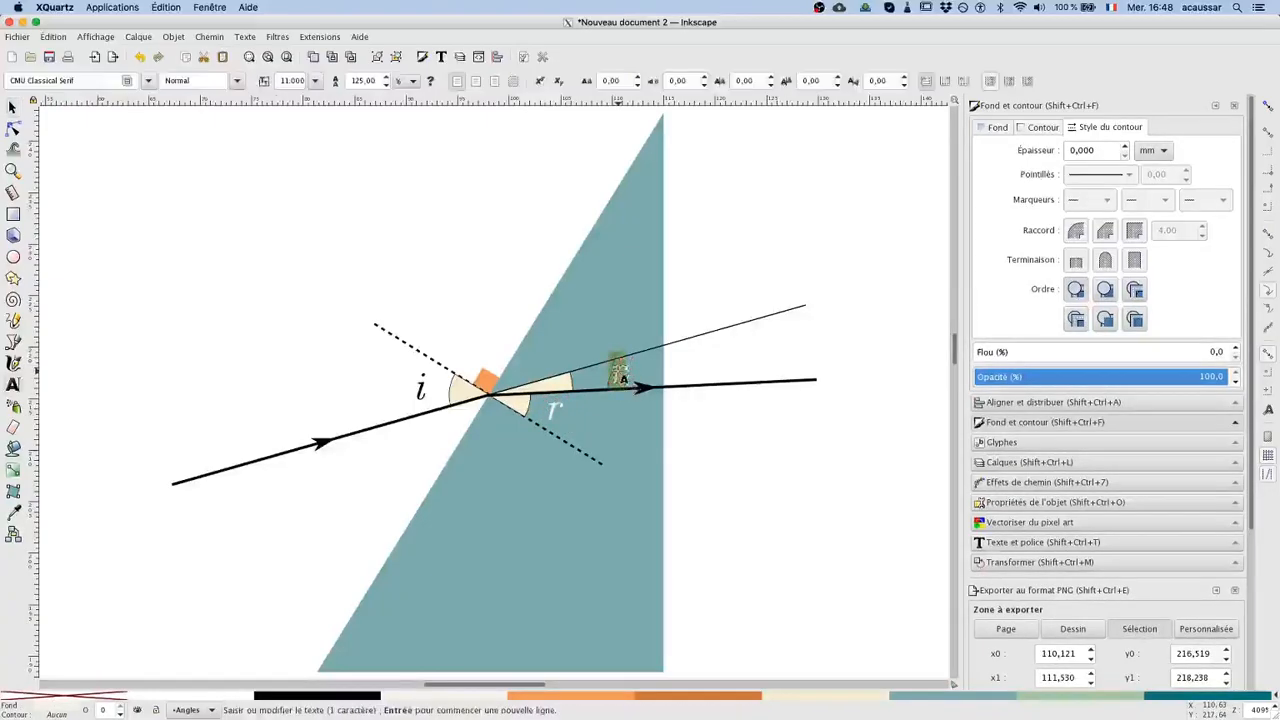
type("D")
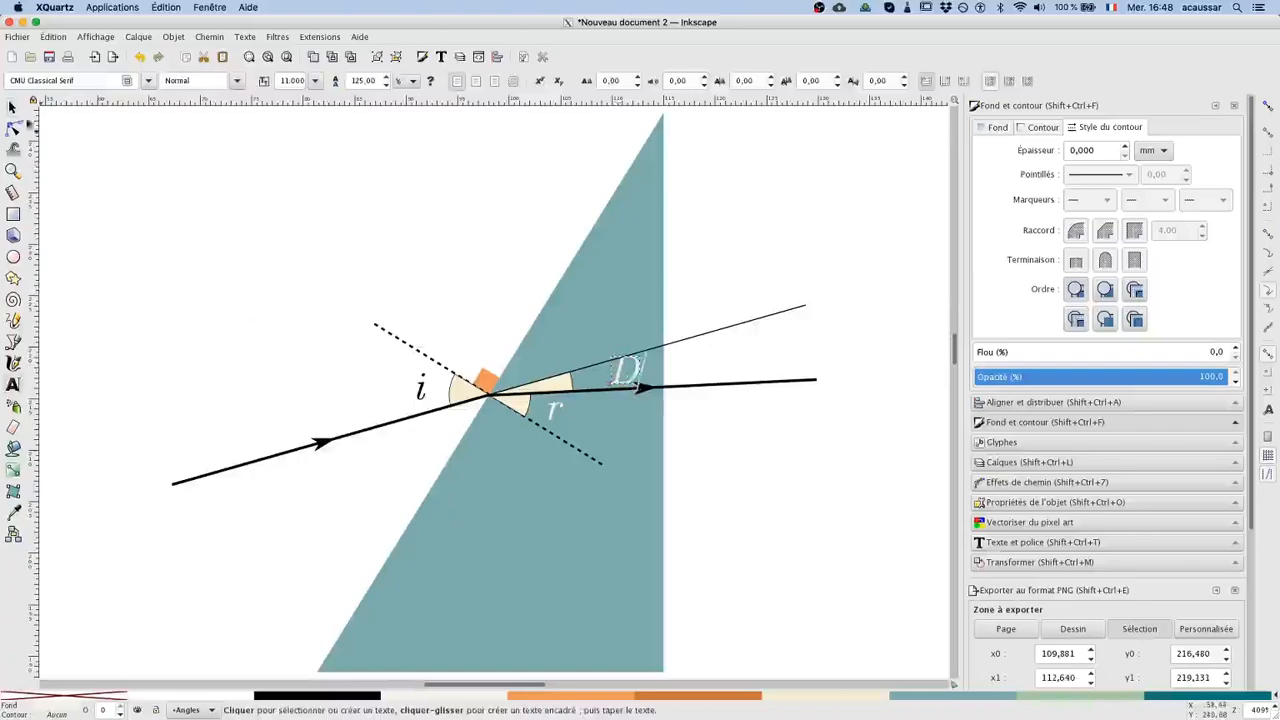
left_click(12, 106)
left_click_drag(635, 362, 568, 352)
left_click(715, 459)
left_click(490, 290)
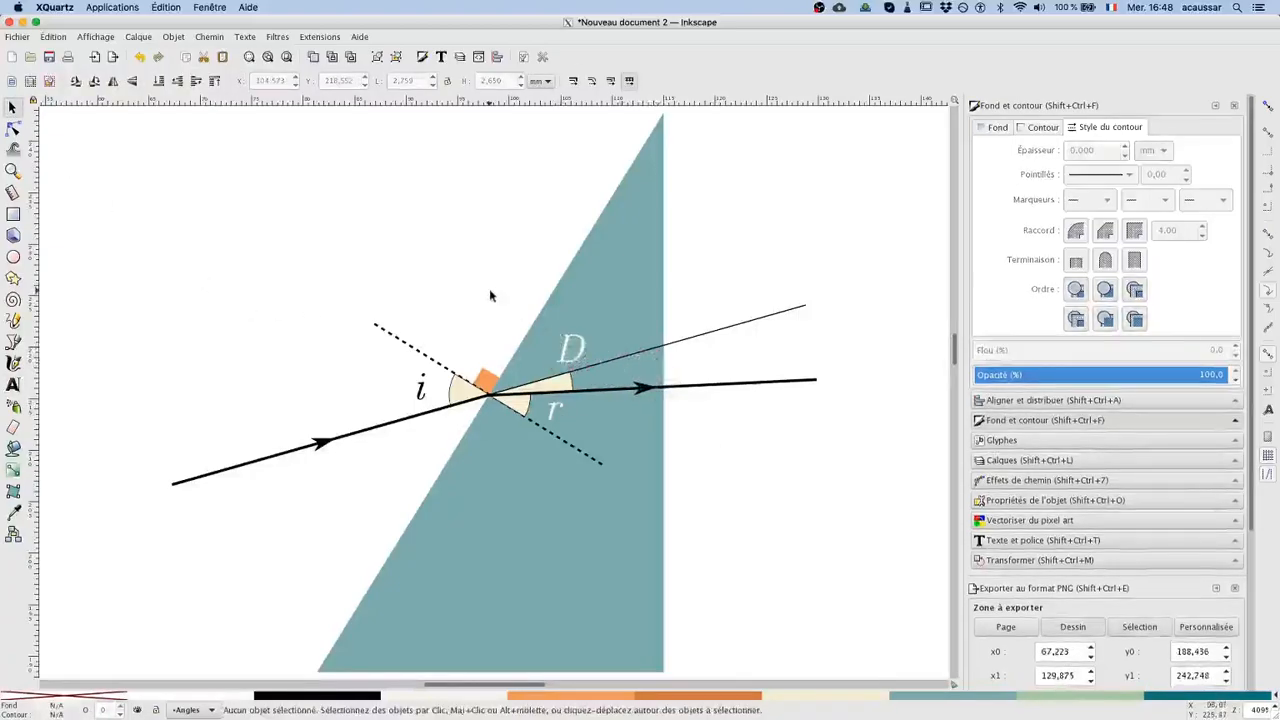
- Fill both the "D" and "r" labels with white
left_click(565, 341)
left_click(554, 414, "shift")
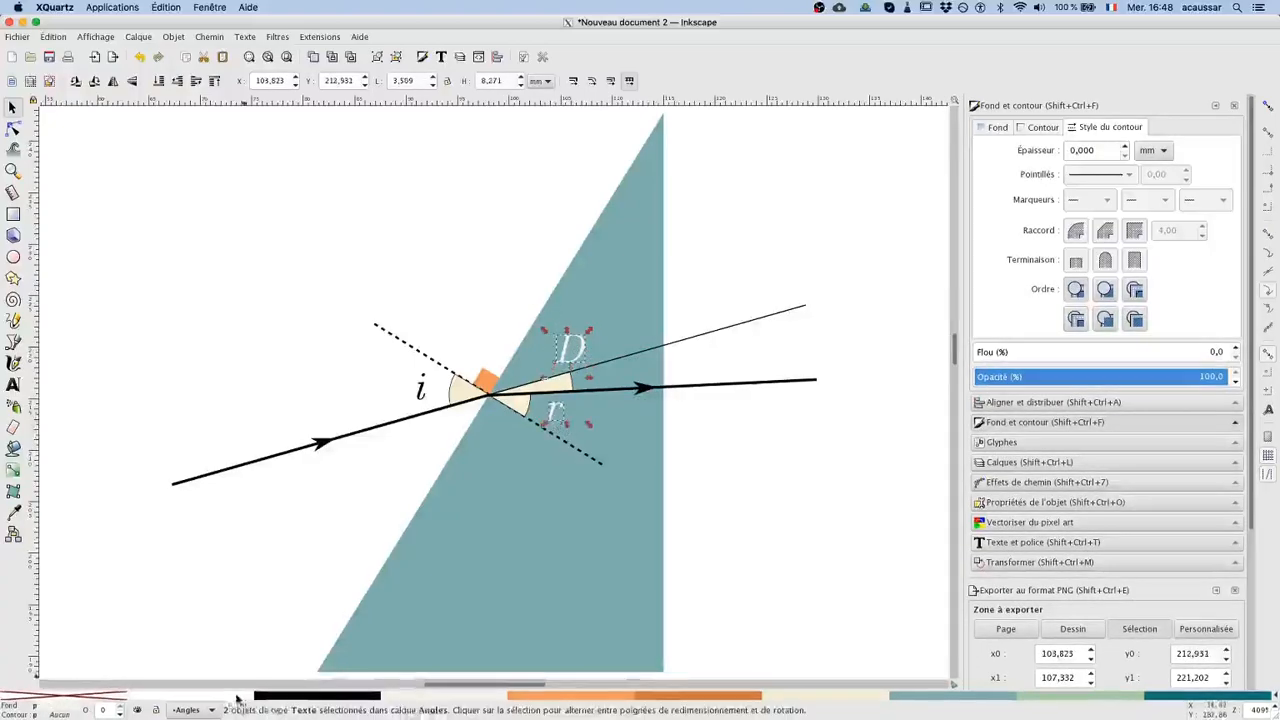
left_click(235, 697)
left_click(261, 626)
- Enlarge the deviation slice from the intersection point until its arc lies beyond the prism's vertical face
mouse_move(584, 358)
left_mouse_down()
mouse_move(632, 378)
mouse_move(577, 362)
mouse_move(700, 336)
left_mouse_up()
left_click(746, 470)
left_click(569, 384)
key("Escape")
- Move the "D" label outside the prism beside the deviation slice's arc and colour it black
left_click_drag(577, 355, 747, 356)
left_click(308, 620)
left_click(14, 173)
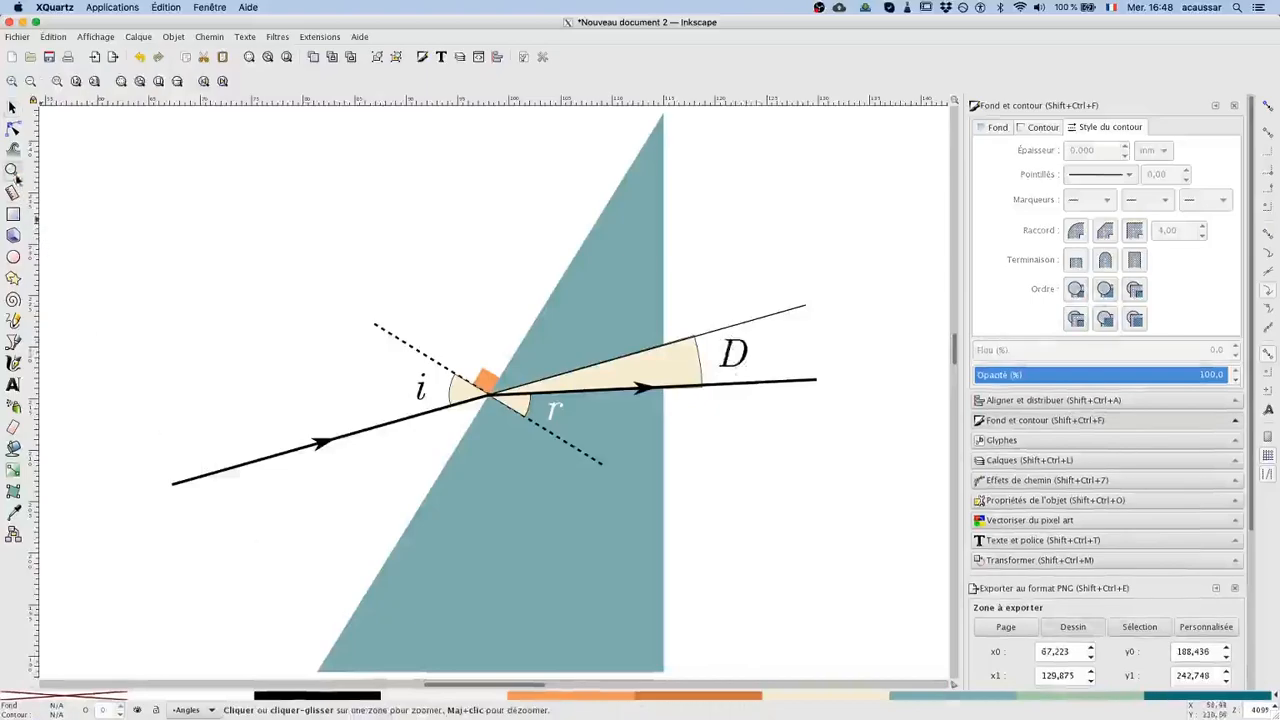
- Fine-tune the start and end of the deviation slice's arc so they meet the undeviated line and the refracted ray
left_click_drag(651, 322, 750, 437)
left_click(14, 257)
left_click(434, 204)
left_click_drag(460, 170, 462, 175)
left_click_drag(499, 424, 499, 418)
left_click(268, 58)
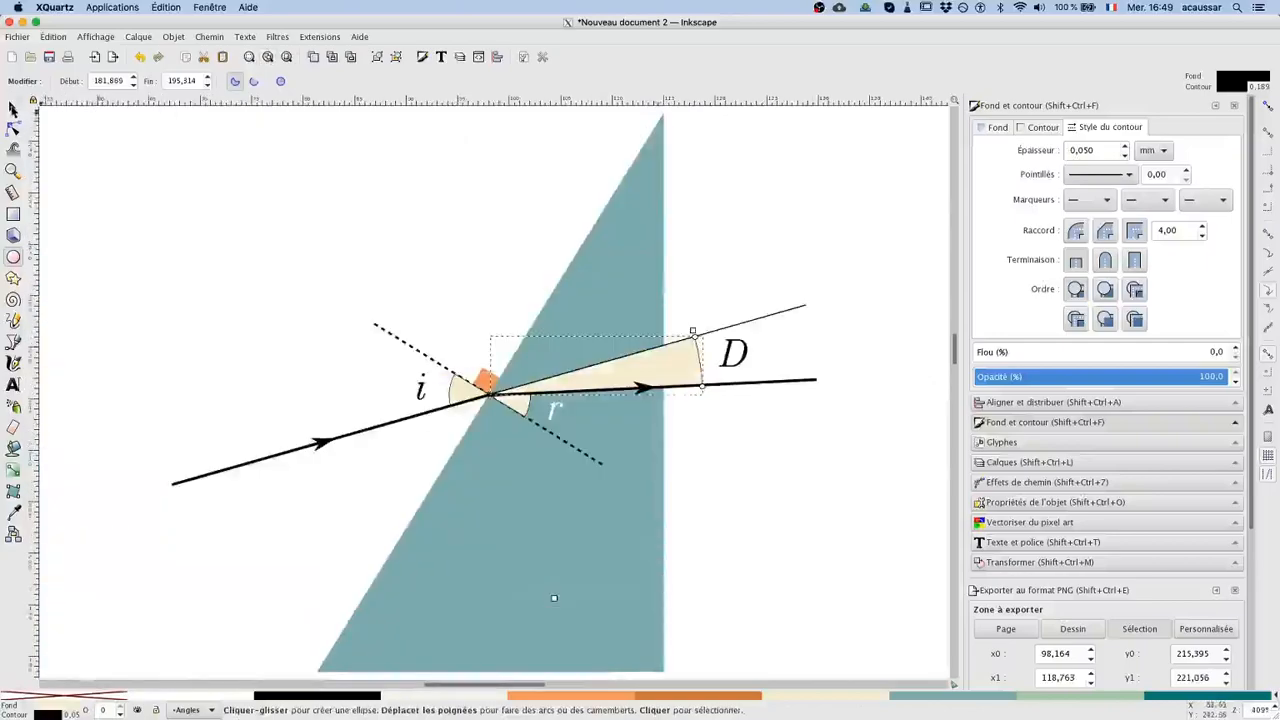
left_click(14, 108)
key("minus")
left_click(257, 300)
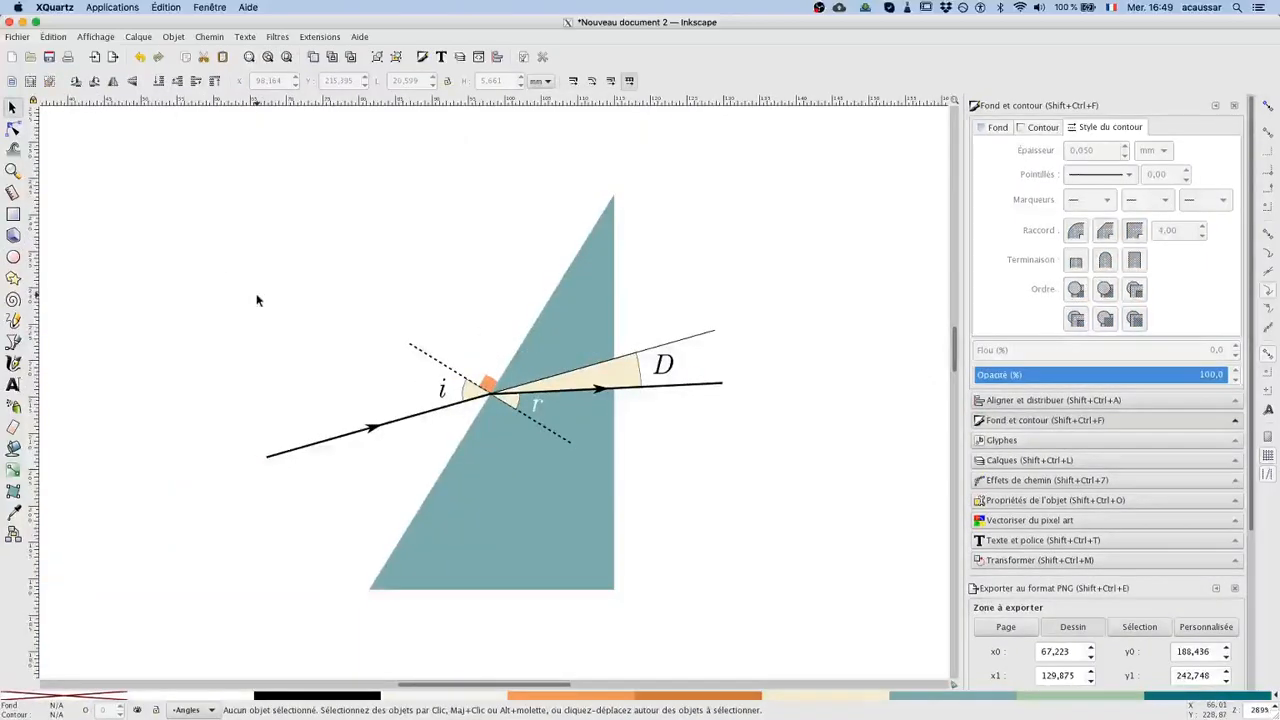
- Save the document as prisme2.svg in the Fig_quizz folder
left_click(18, 37)
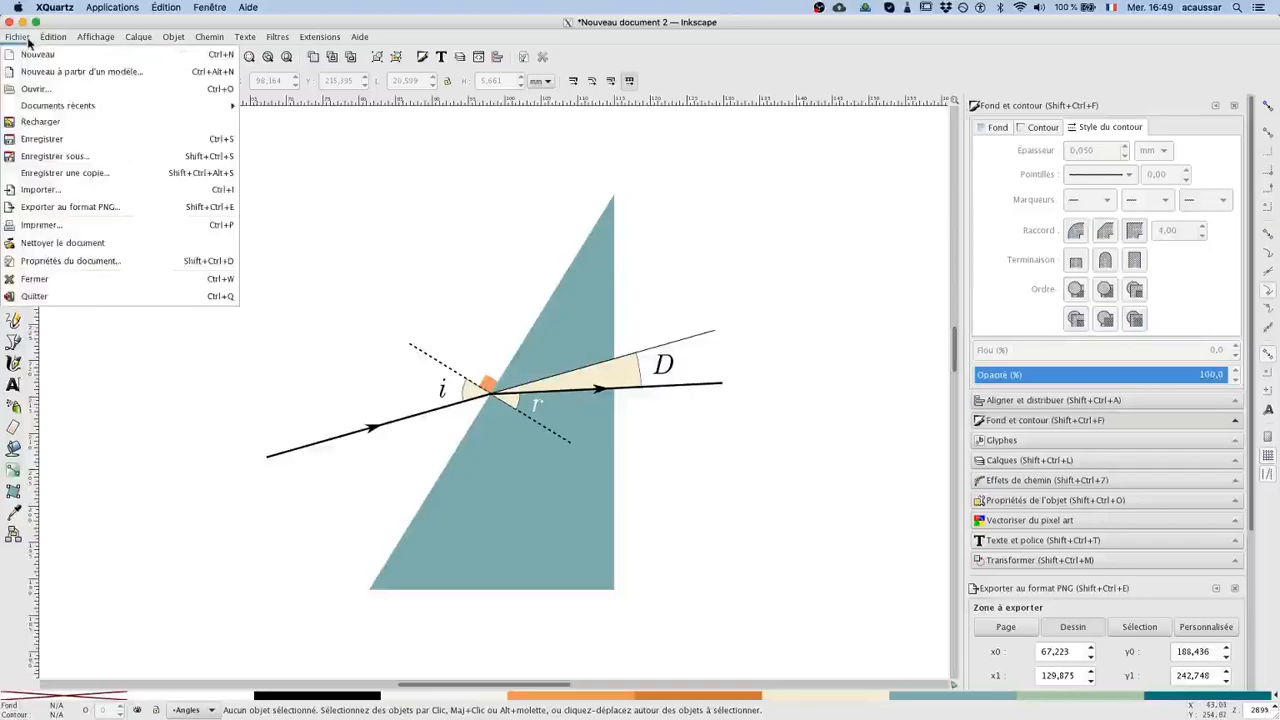
left_click(60, 153)
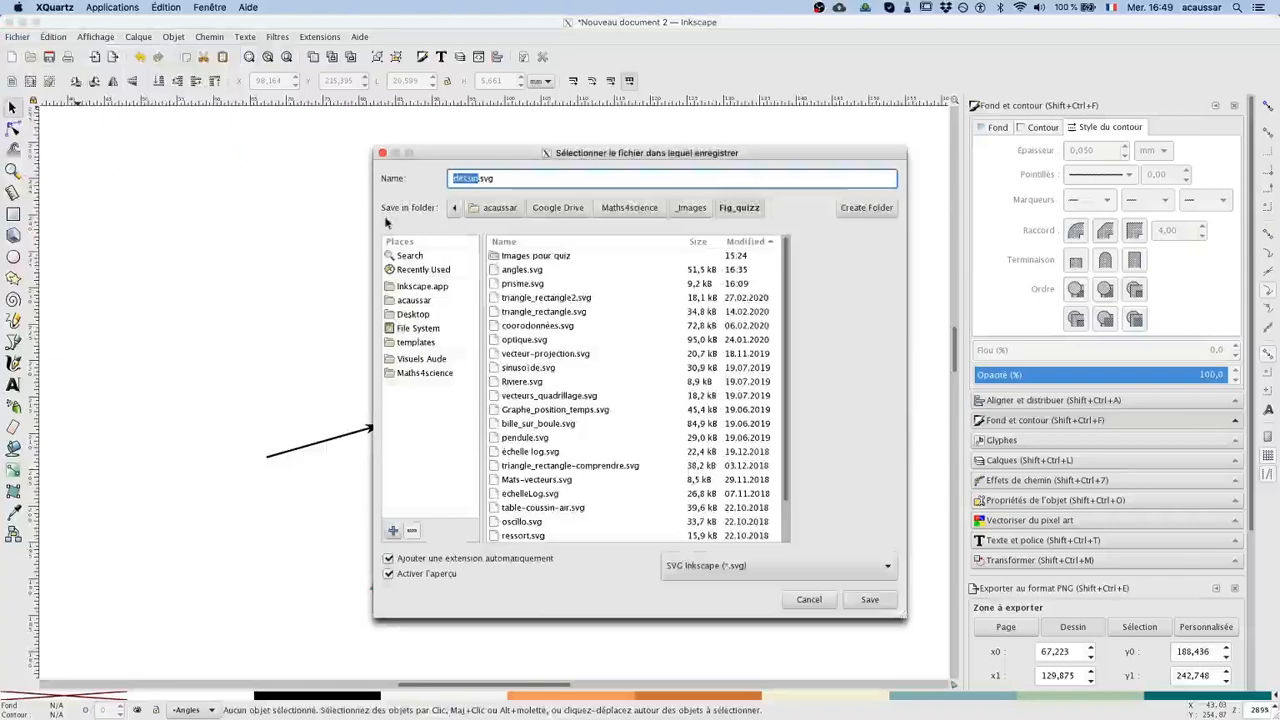
type("prisme2")
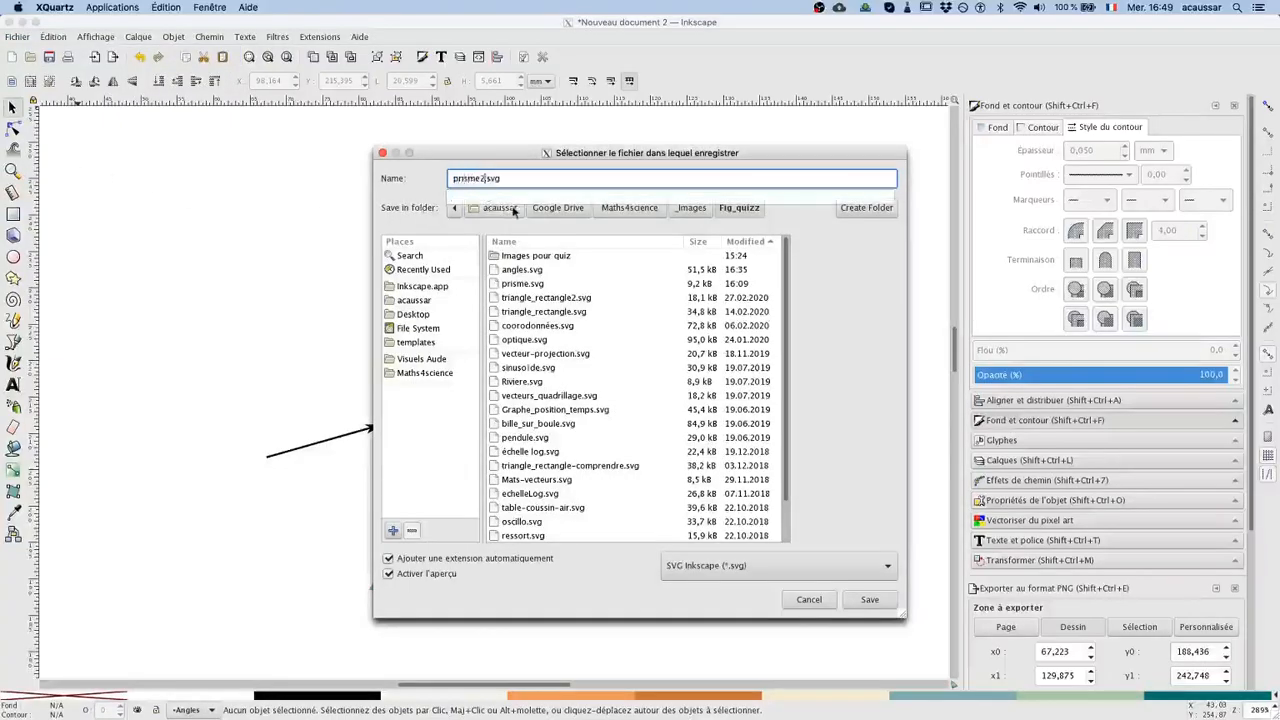
left_click(870, 600)
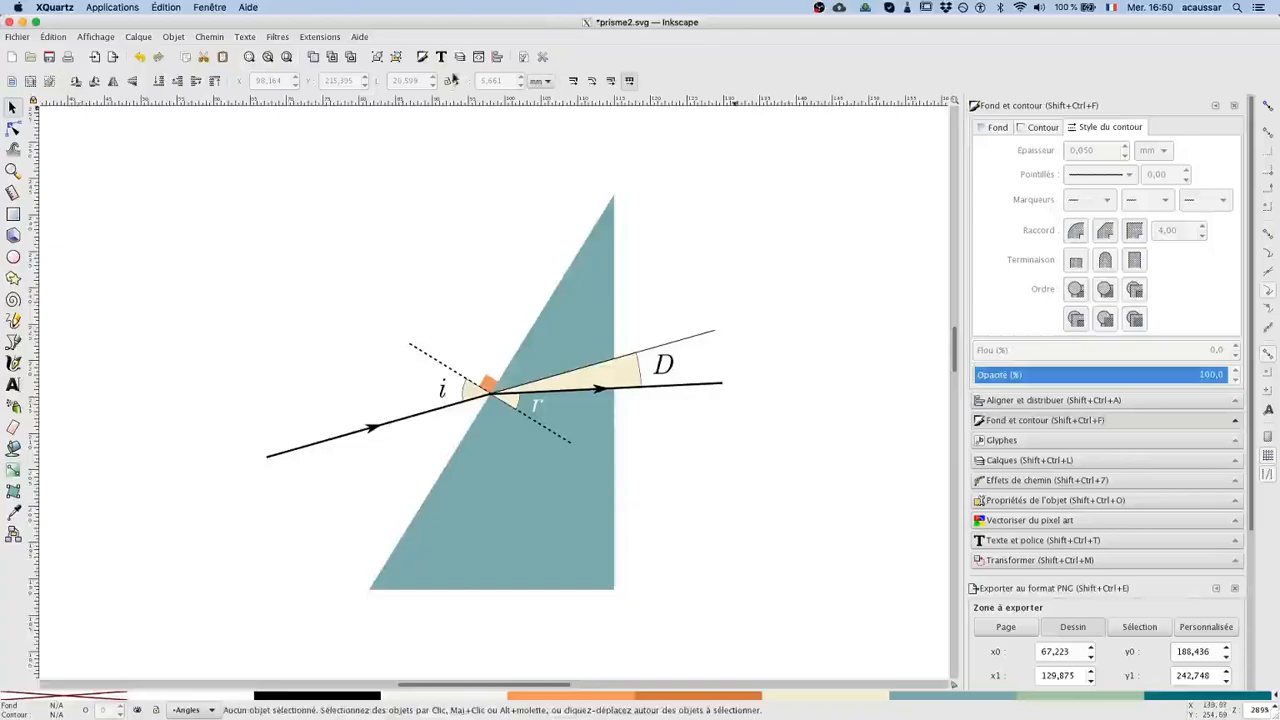
- Add a new layer named "Fond" and move it below all the other layers
left_click(459, 57)
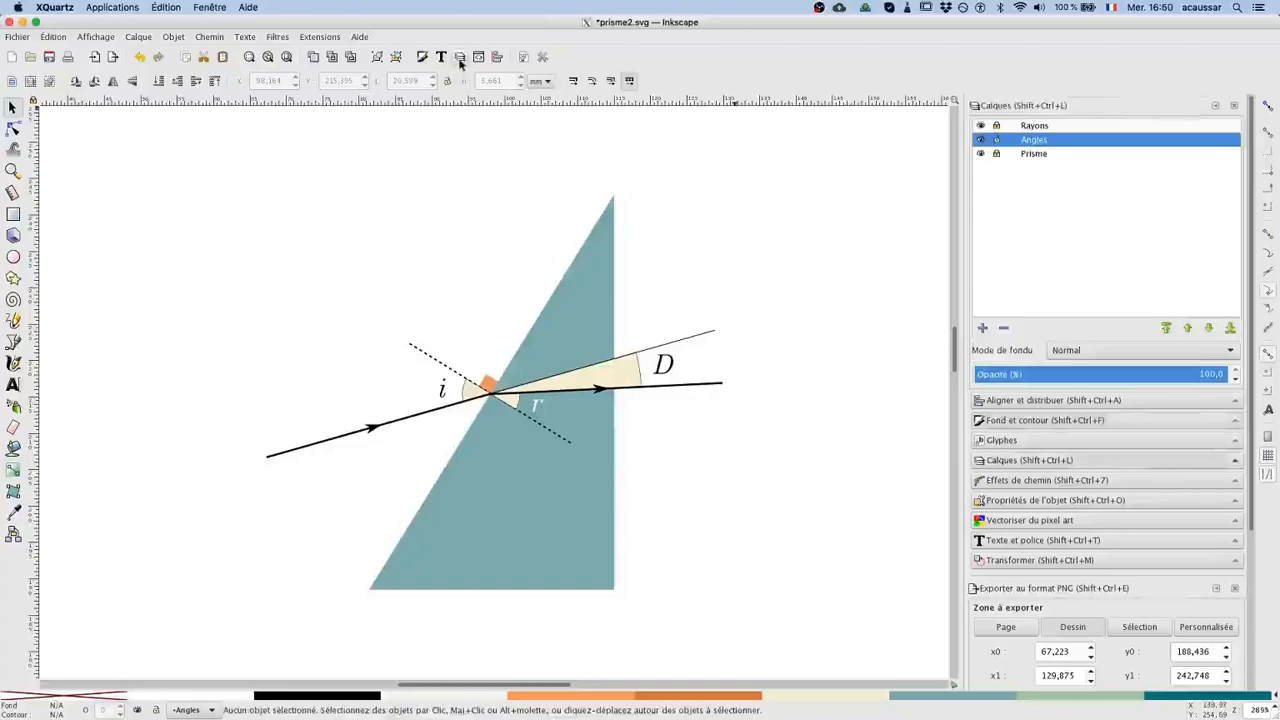
left_click(985, 327)
type("Fond")
left_click(725, 414)
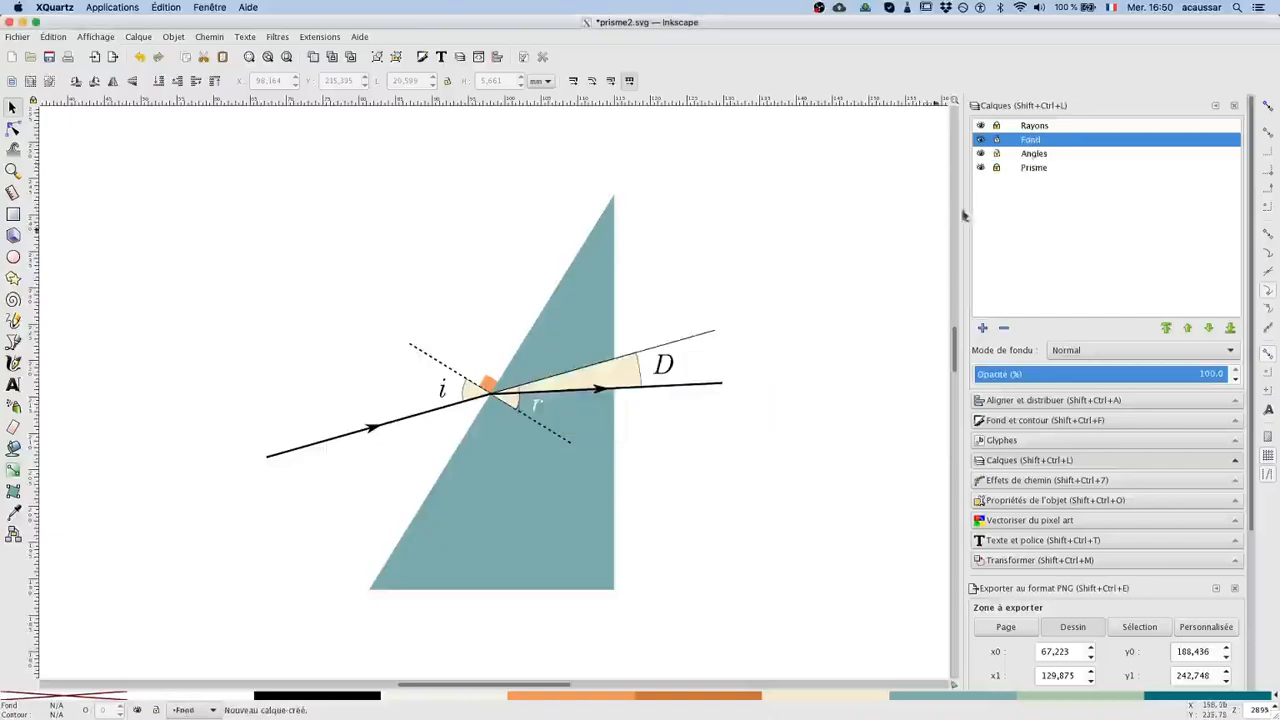
left_click(1230, 328)
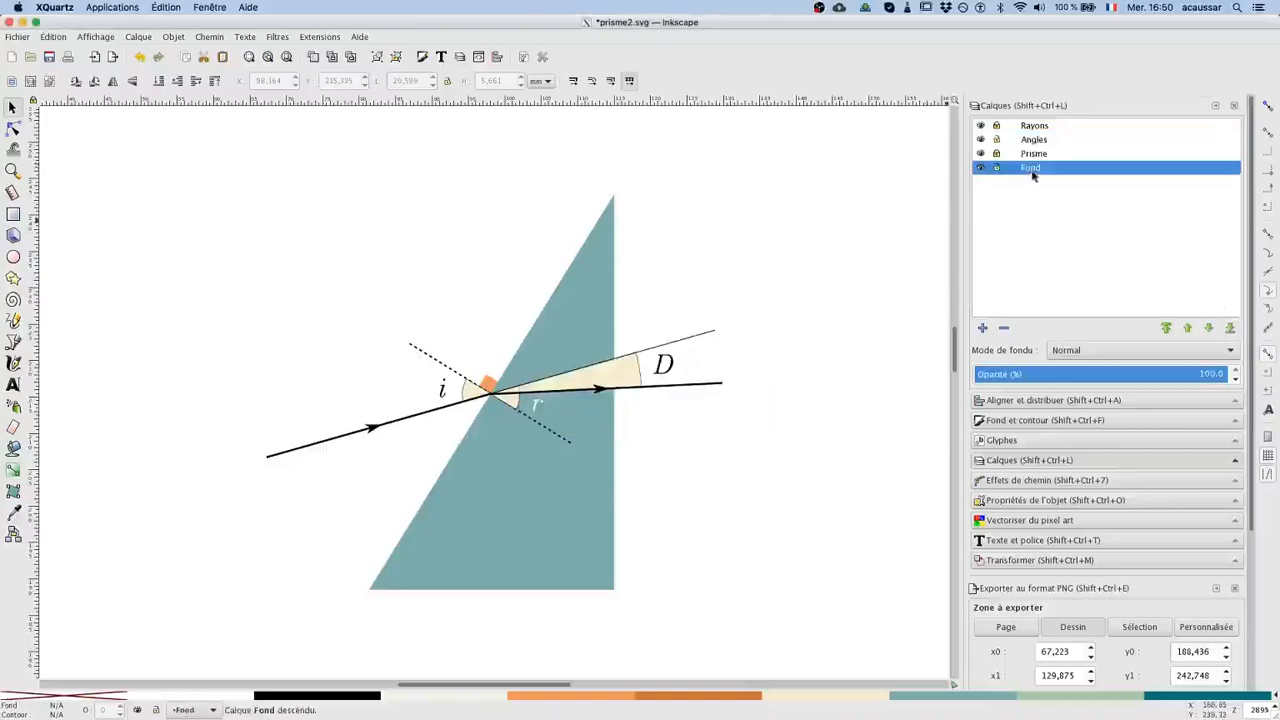
- Draw a white-filled rectangle behind the whole diagram on the Fond layer and resize it to about 70 by 60 mm
left_click(13, 214)
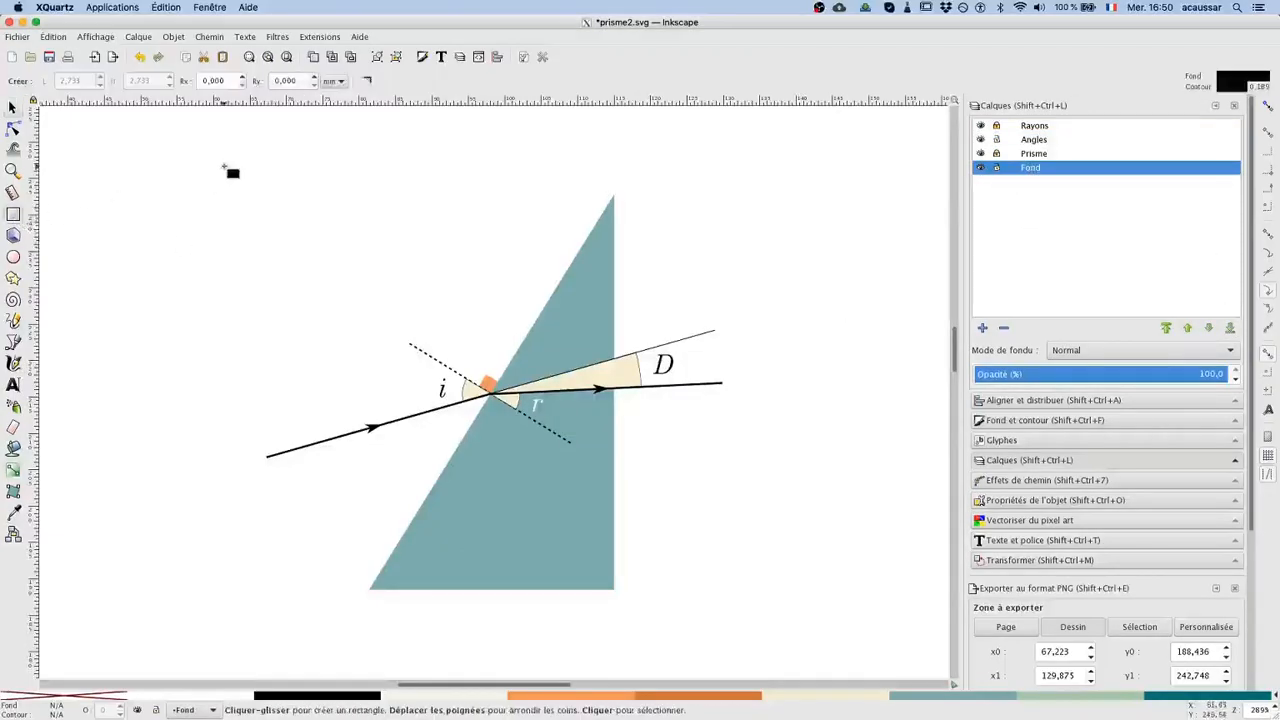
left_click_drag(195, 165, 737, 614)
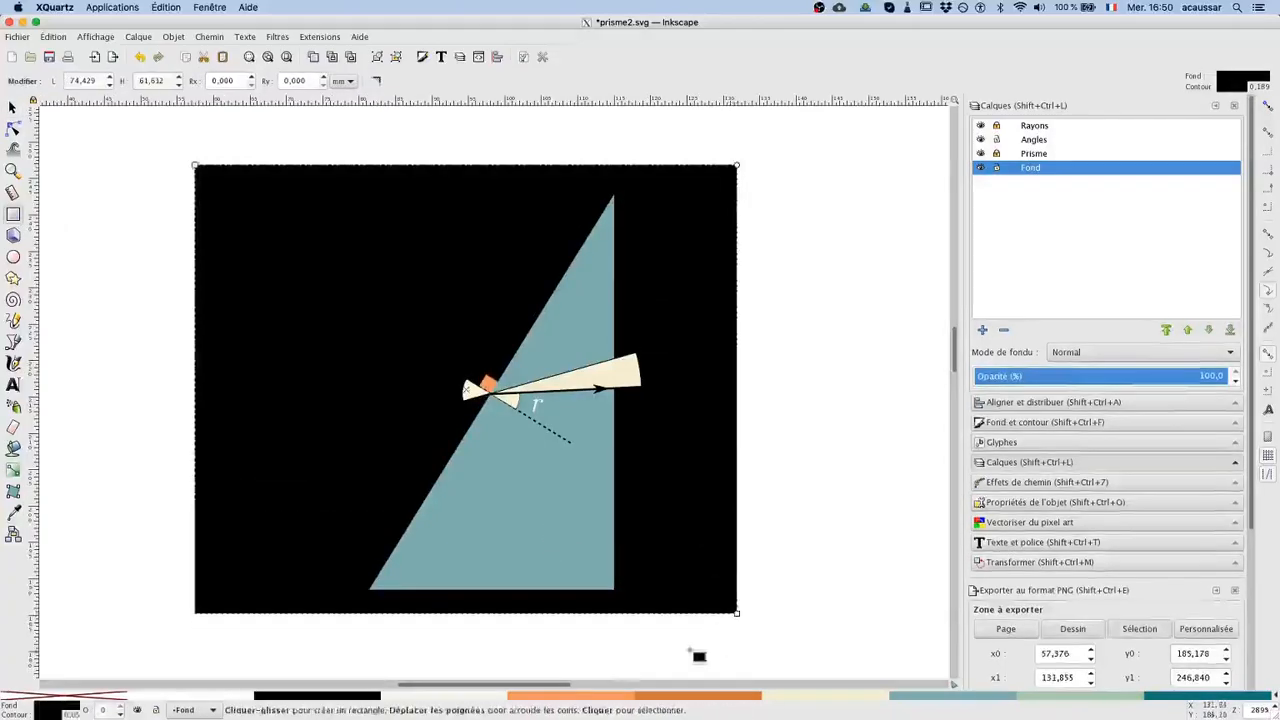
left_click(226, 697)
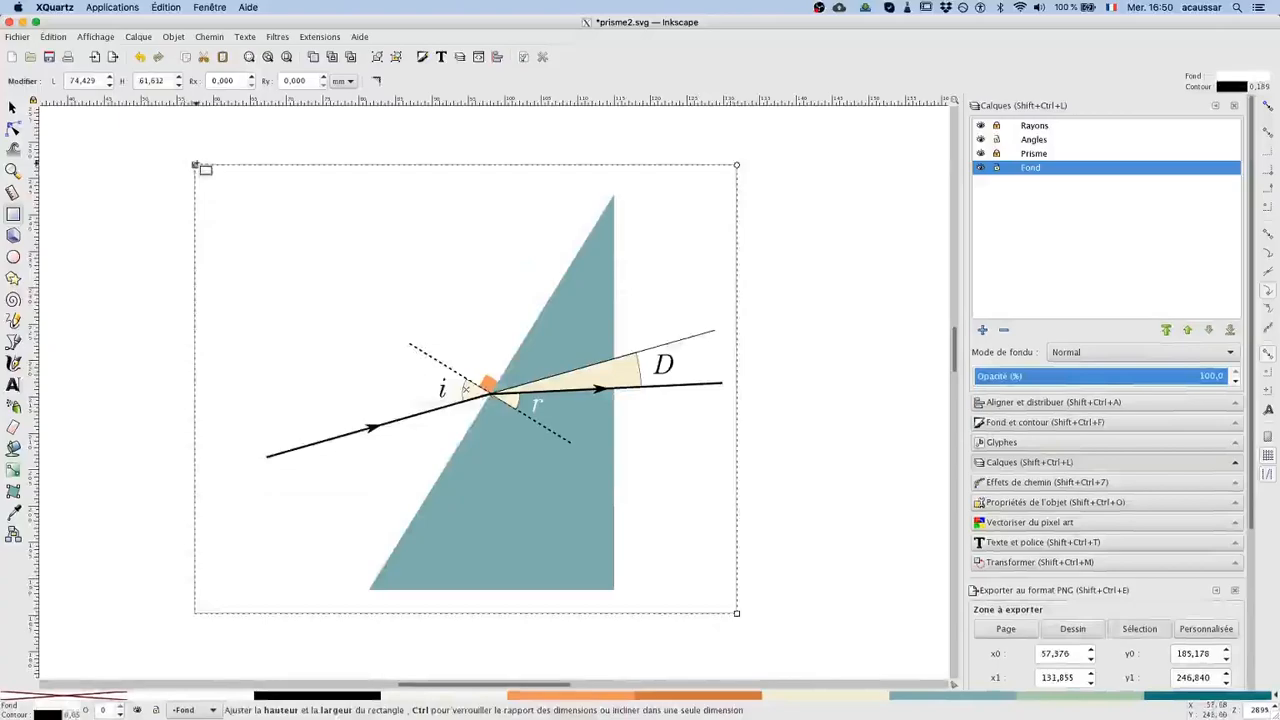
left_click_drag(196, 166, 238, 172)
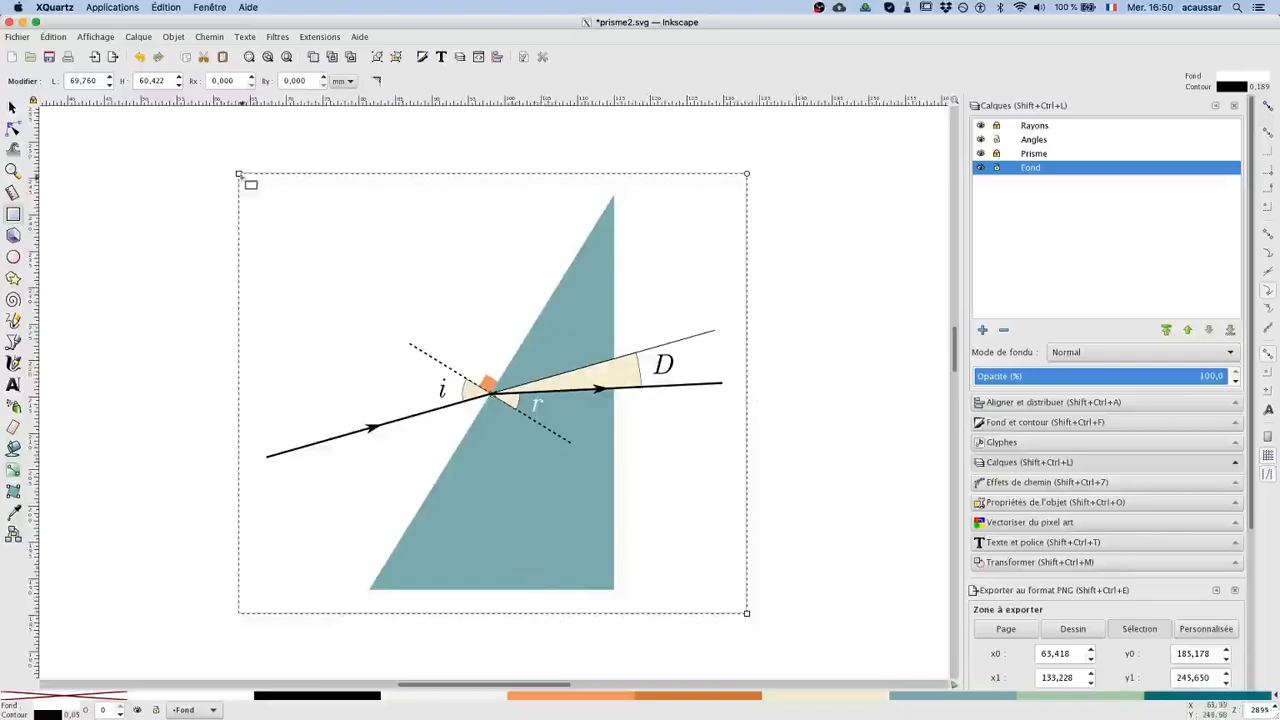
key("Escape")
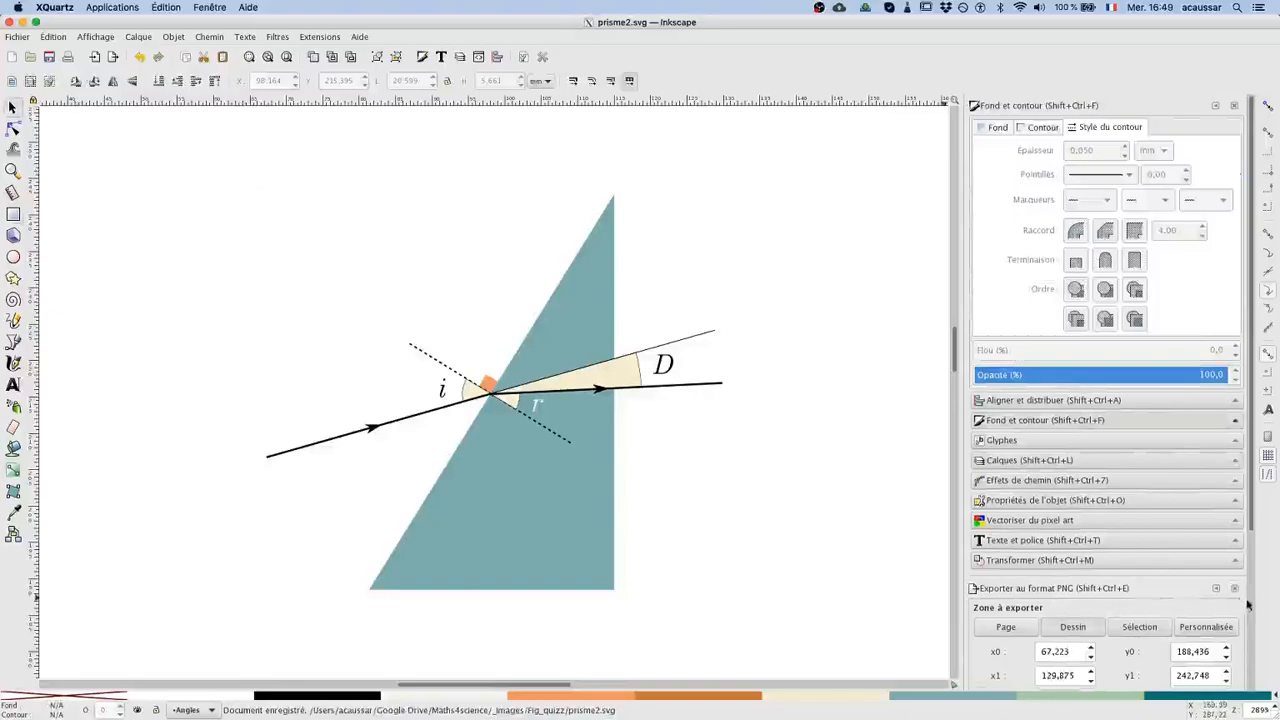
- Export the whole drawing as prisme_angle.png into the Maths4science folder _Images/Fig_quizz/Images pour quiz
scroll(1230, 600, "down", 5)
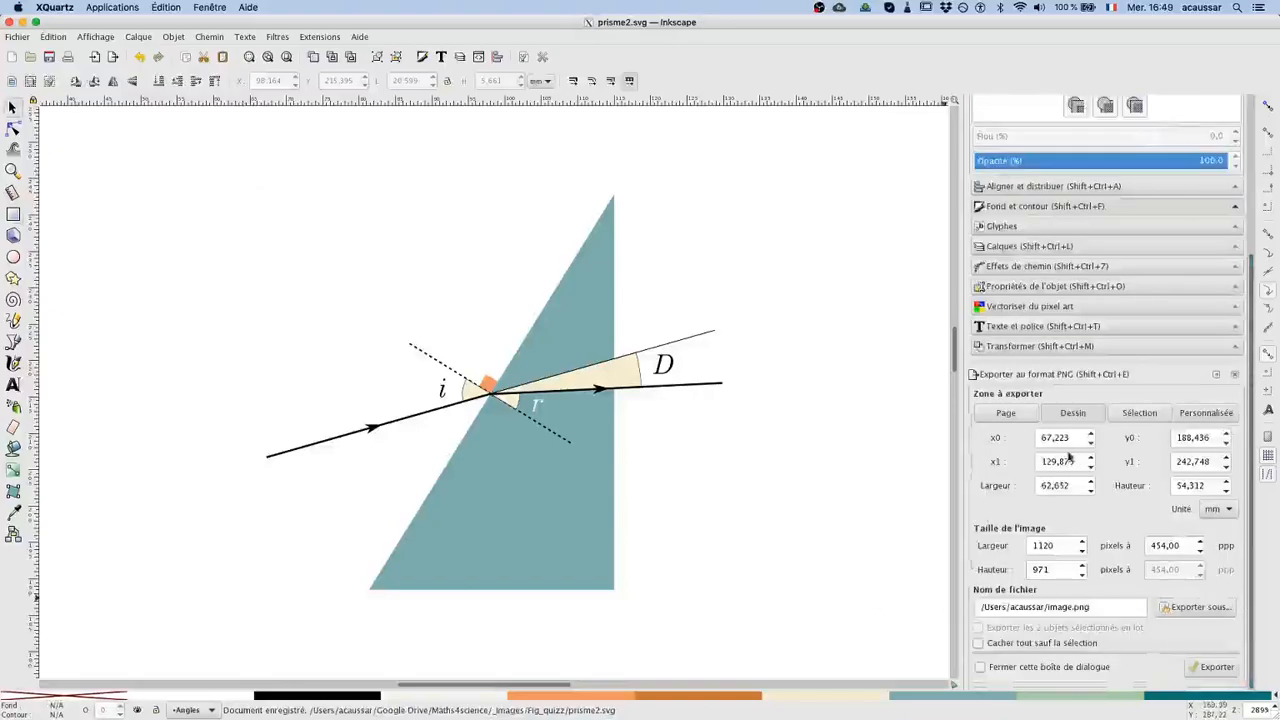
left_click(1167, 612)
left_click(426, 359)
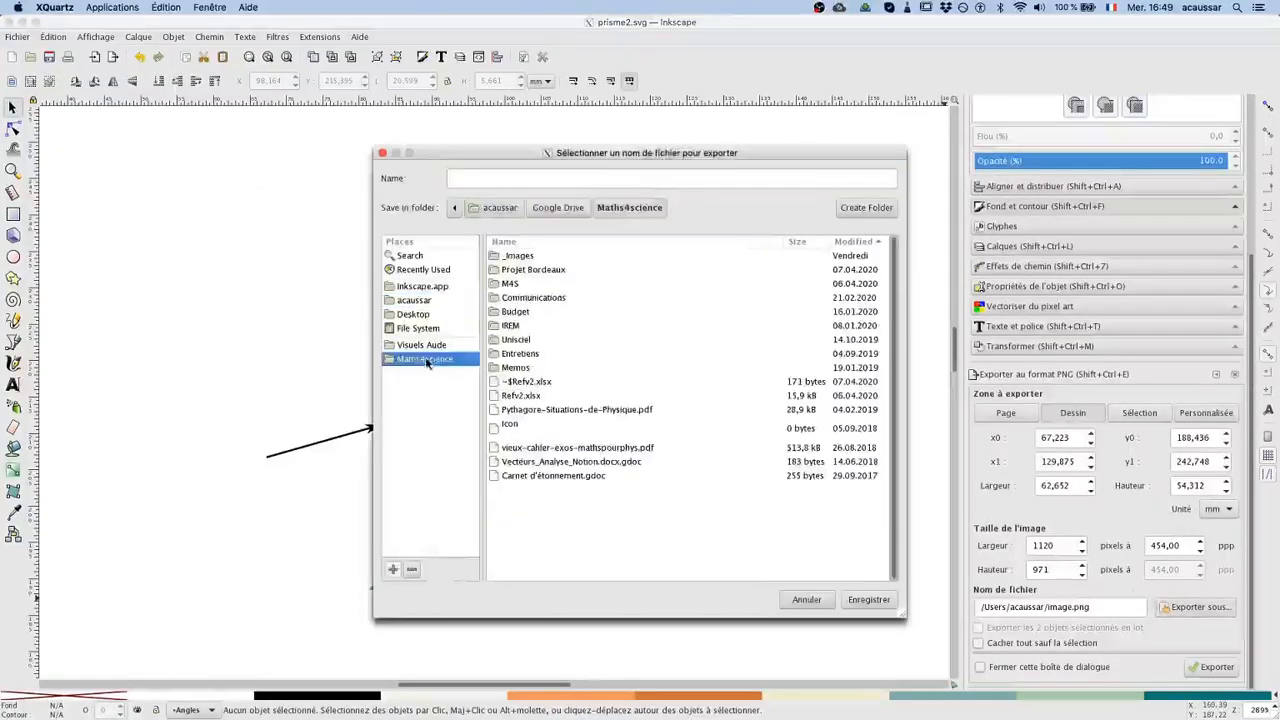
left_click(520, 259)
double_click(520, 259)
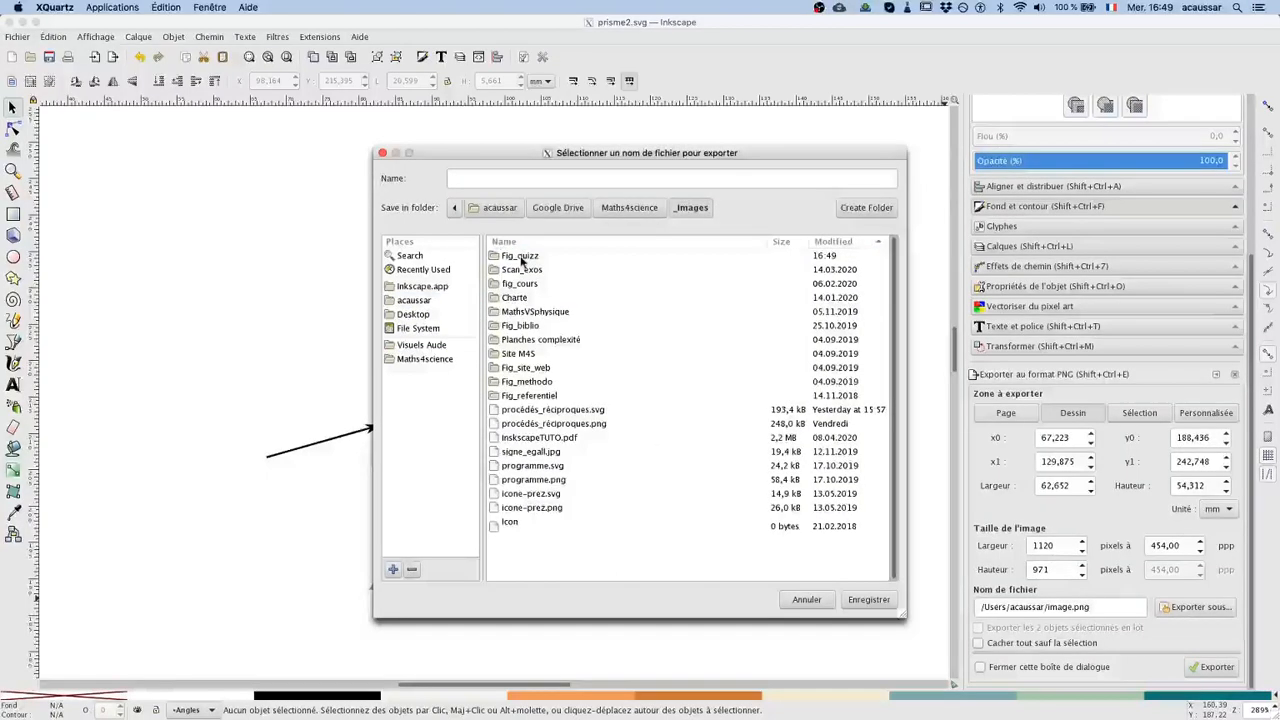
double_click(520, 259)
double_click(520, 259)
left_click(501, 178)
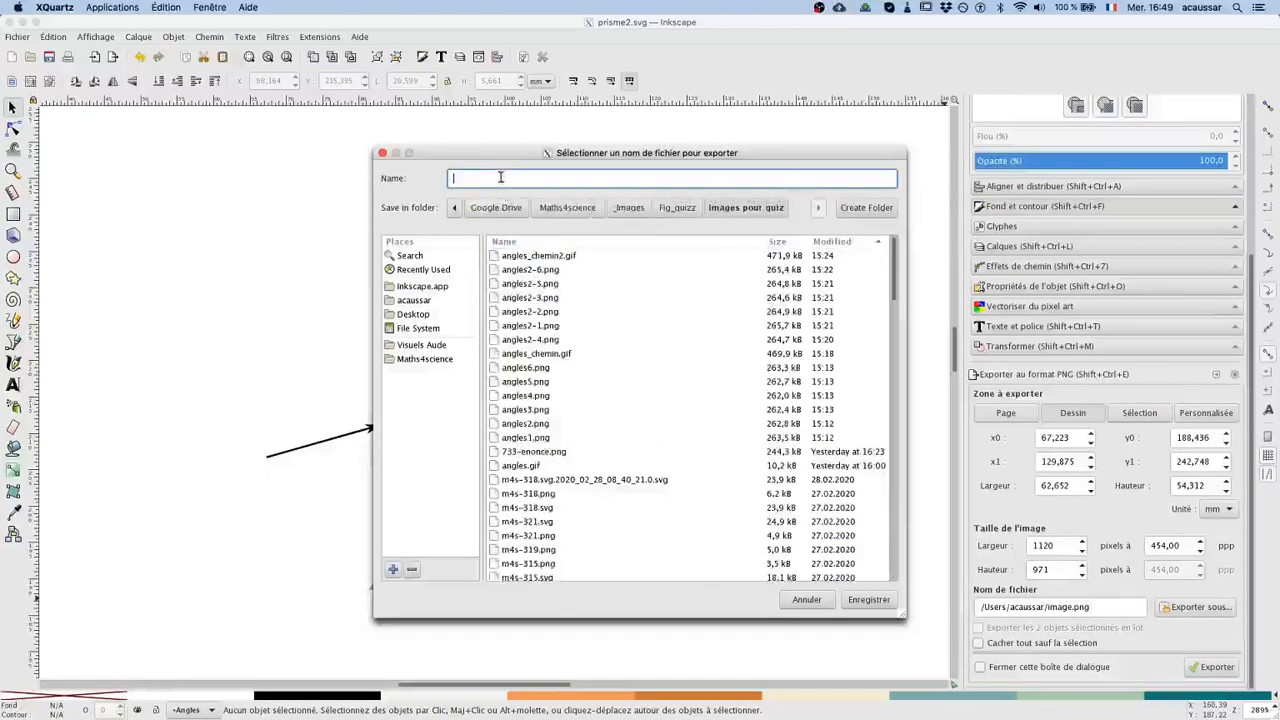
type("prisme_angle.png")
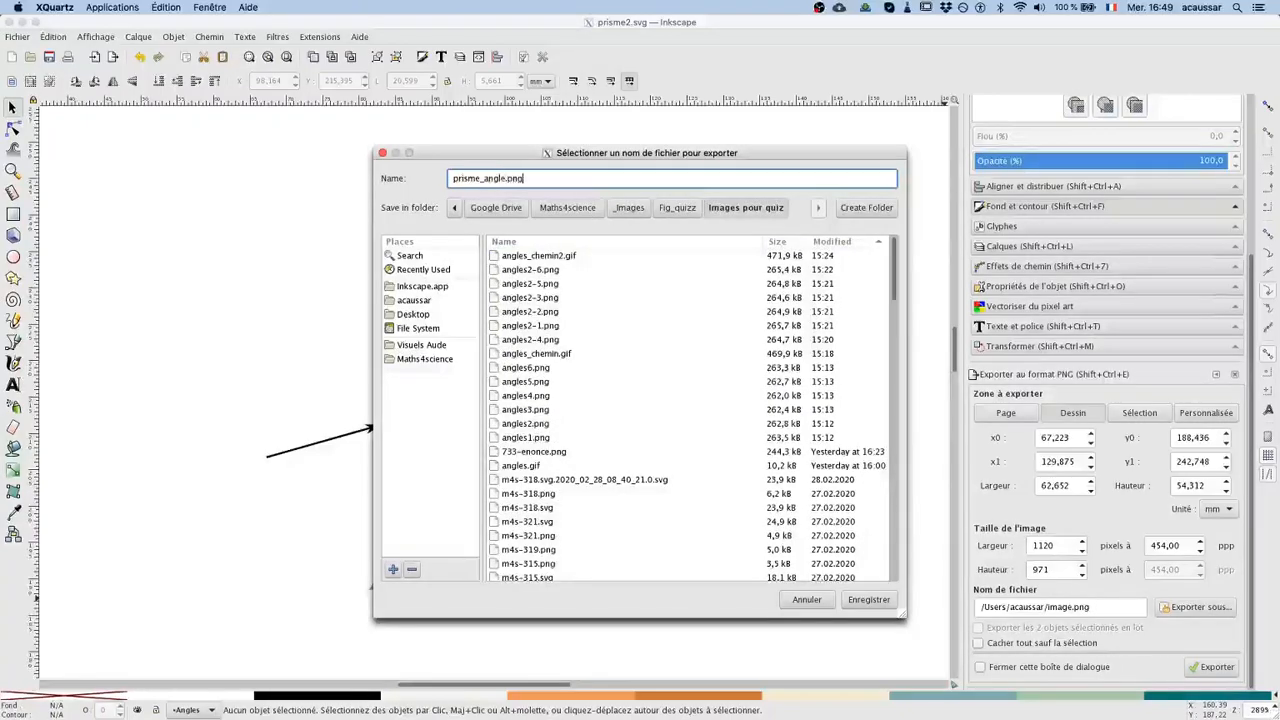
left_click(864, 597)
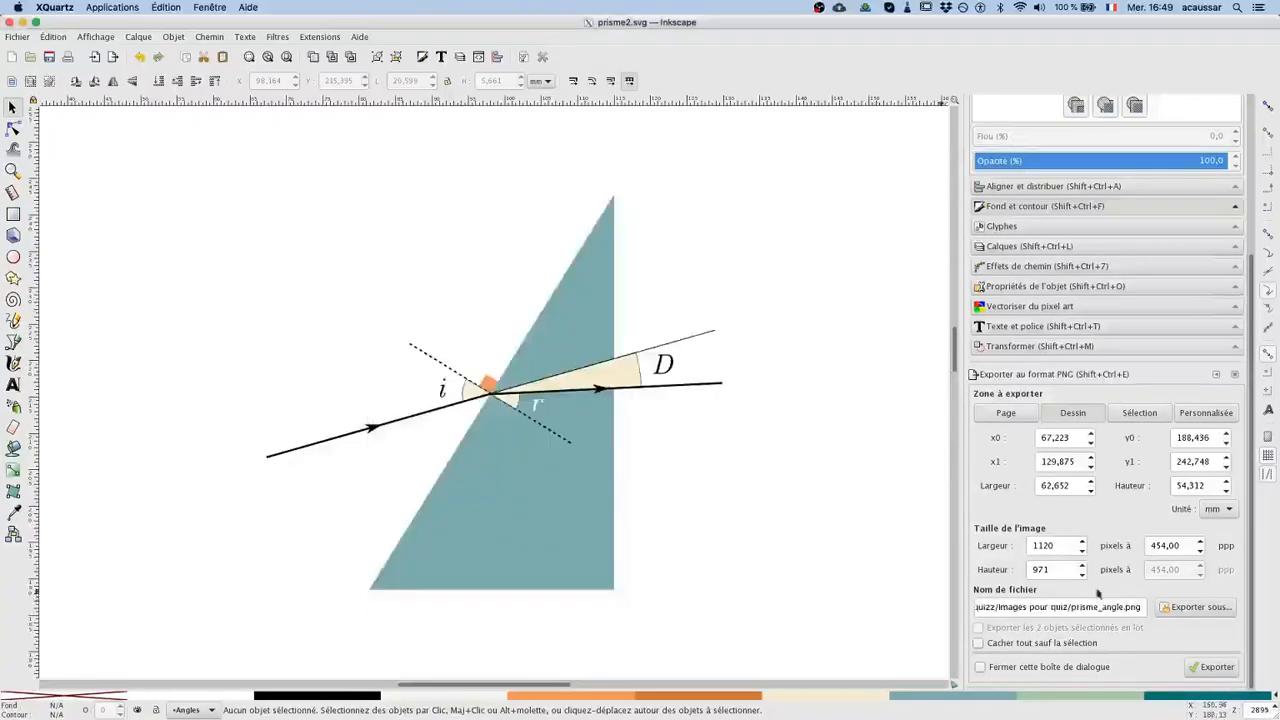
left_click(1211, 667)
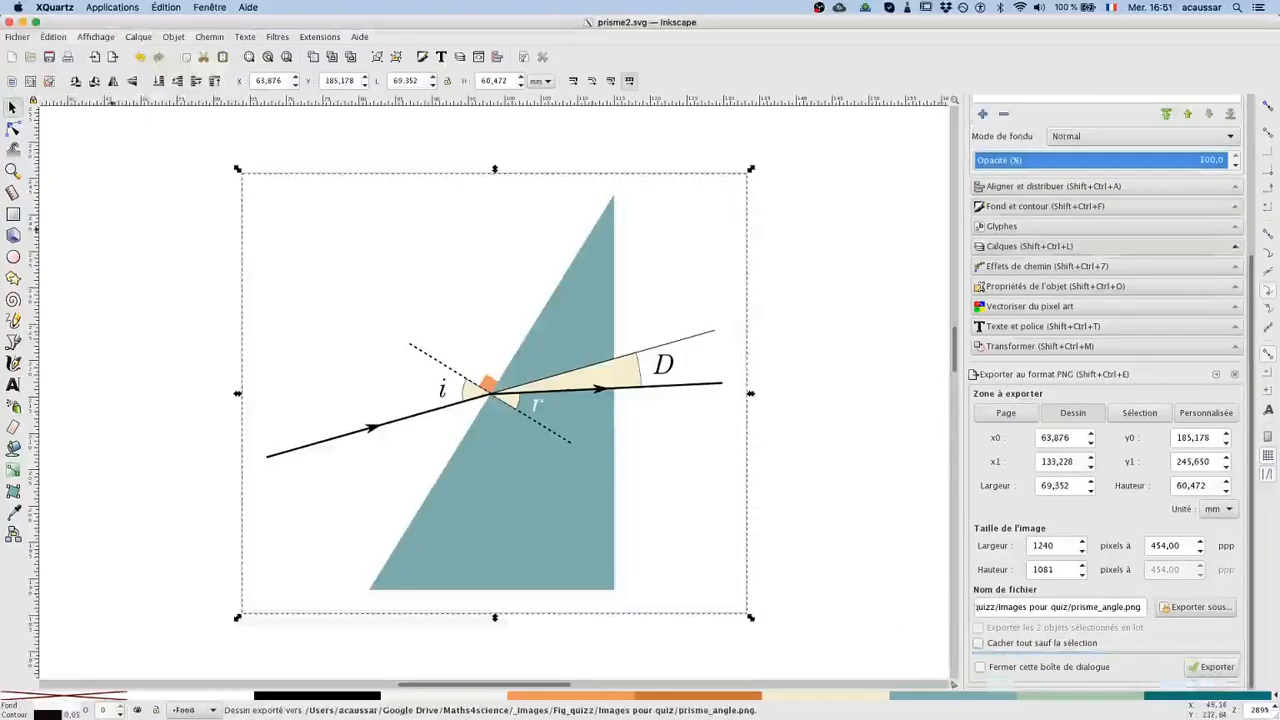
- Switch to Finder, open prisme_angle.png in Preview and examine the exported image in an enlarged window
key("super+Tab")
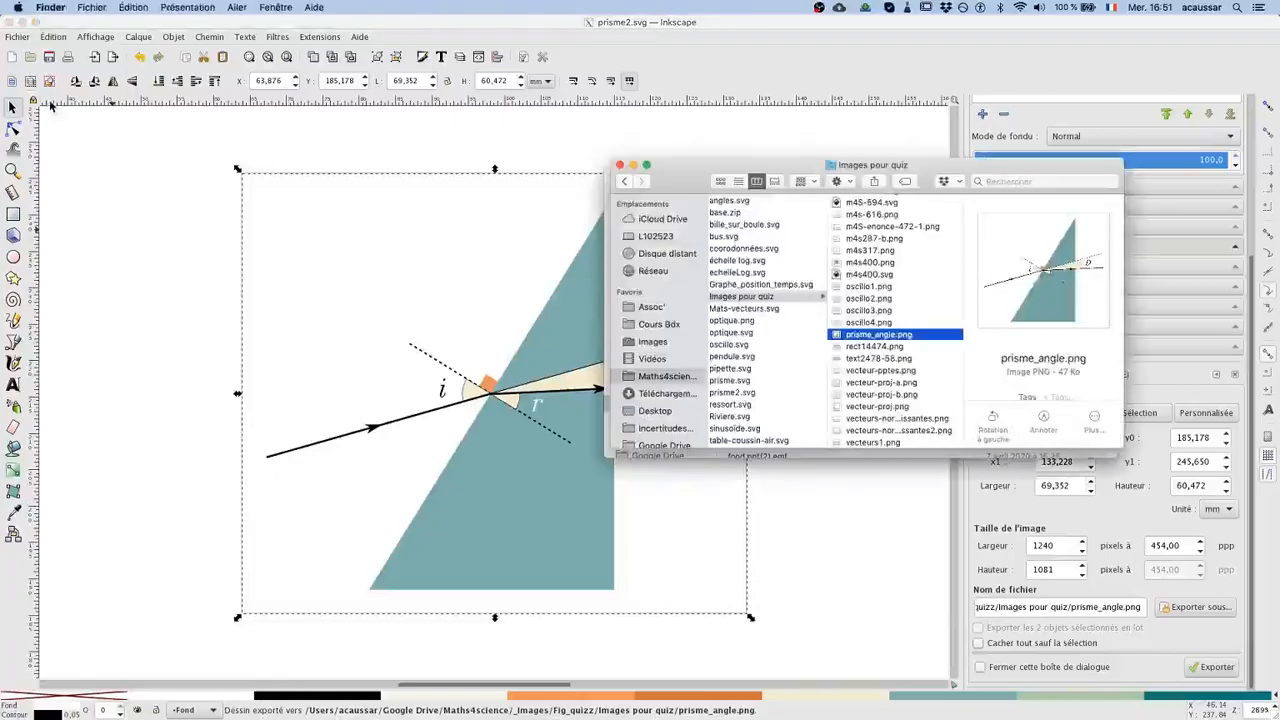
double_click(849, 336)
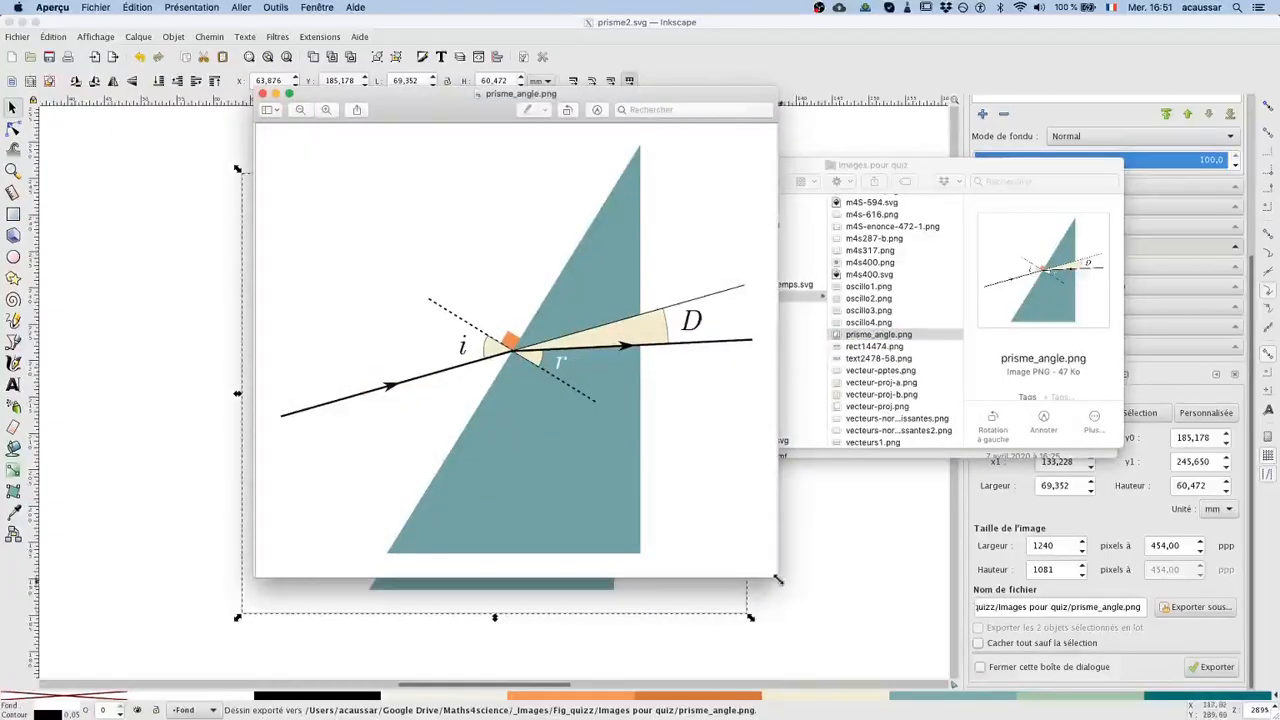
left_click_drag(777, 577, 948, 686)
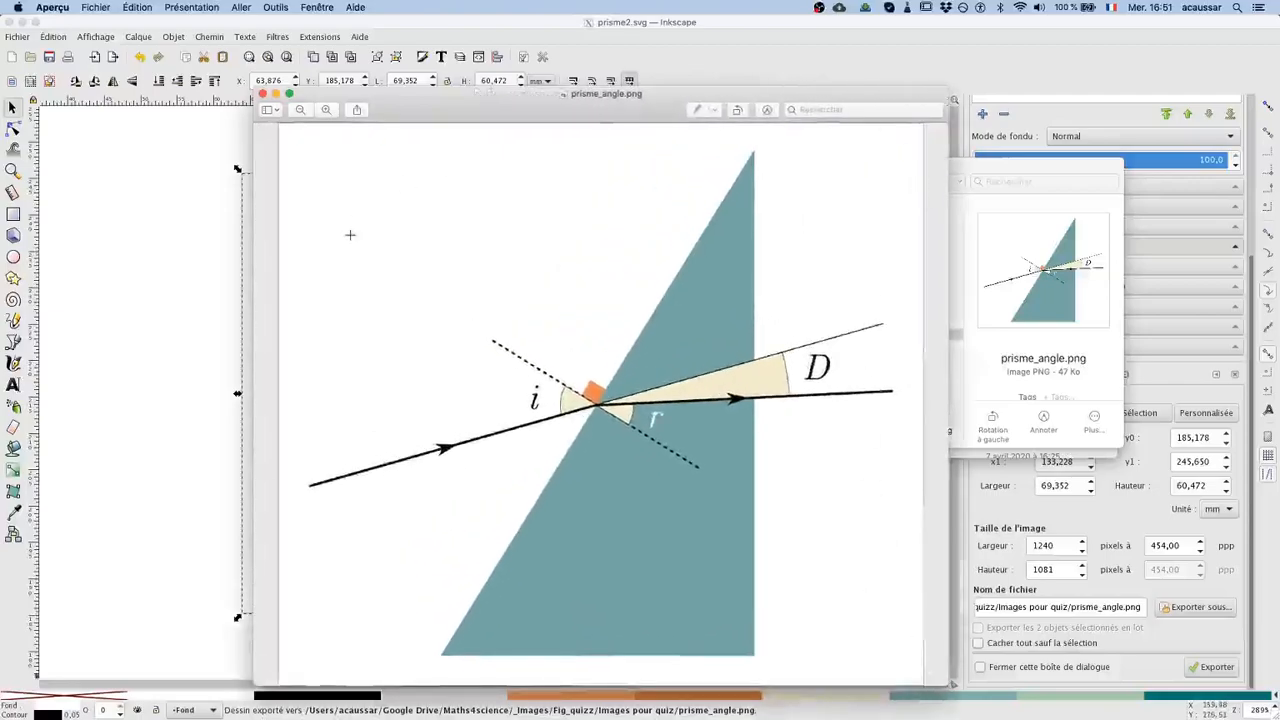
left_click(300, 110)
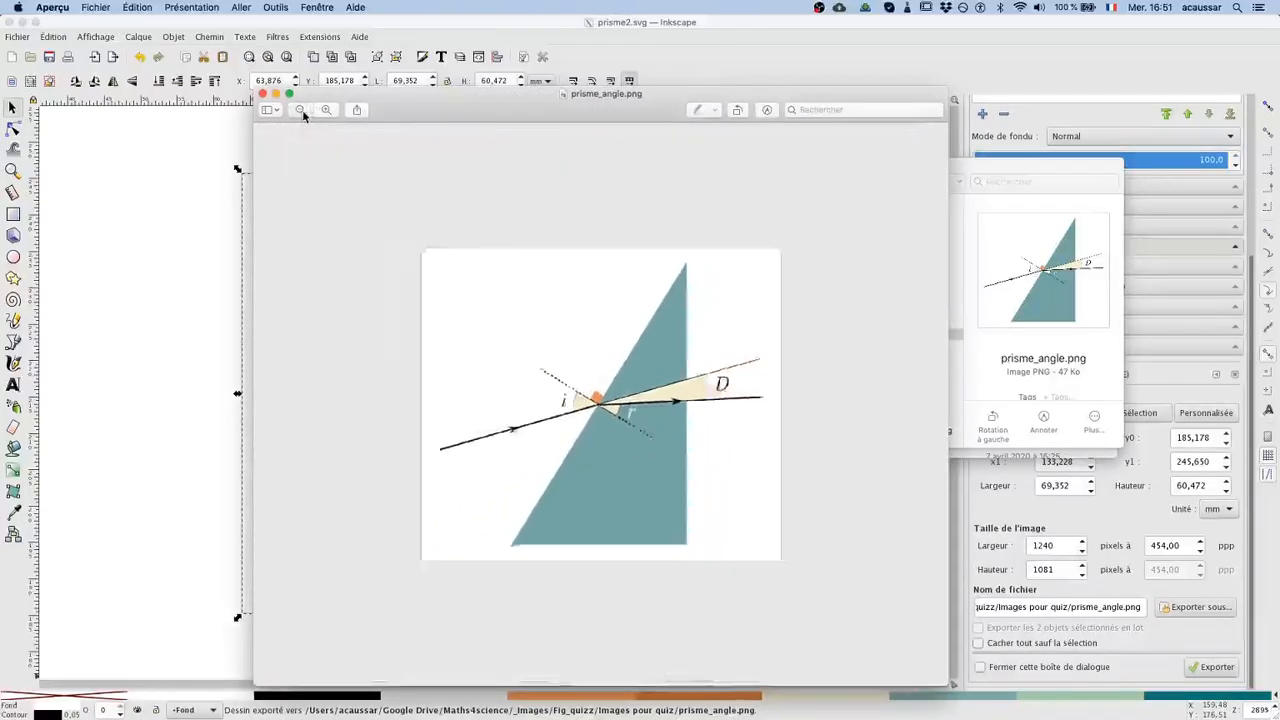